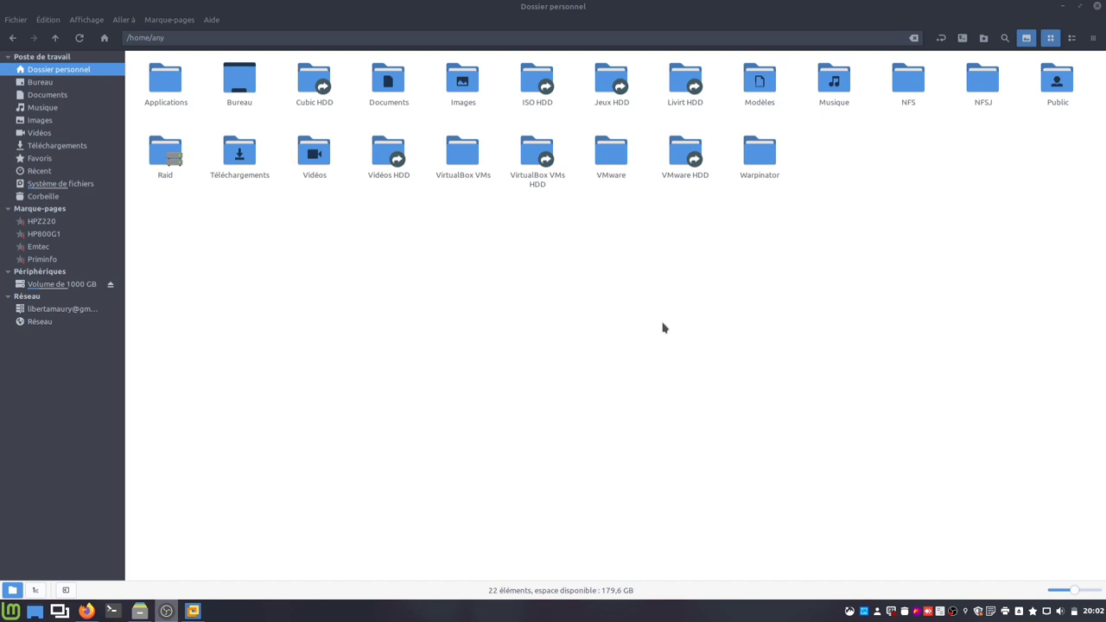
- Copy the full file name of Win11_French_x64.iso from its properties in the ISO HDD folder, then return to the home folder
{"action": "double_click", "coordinate": [542, 81]}
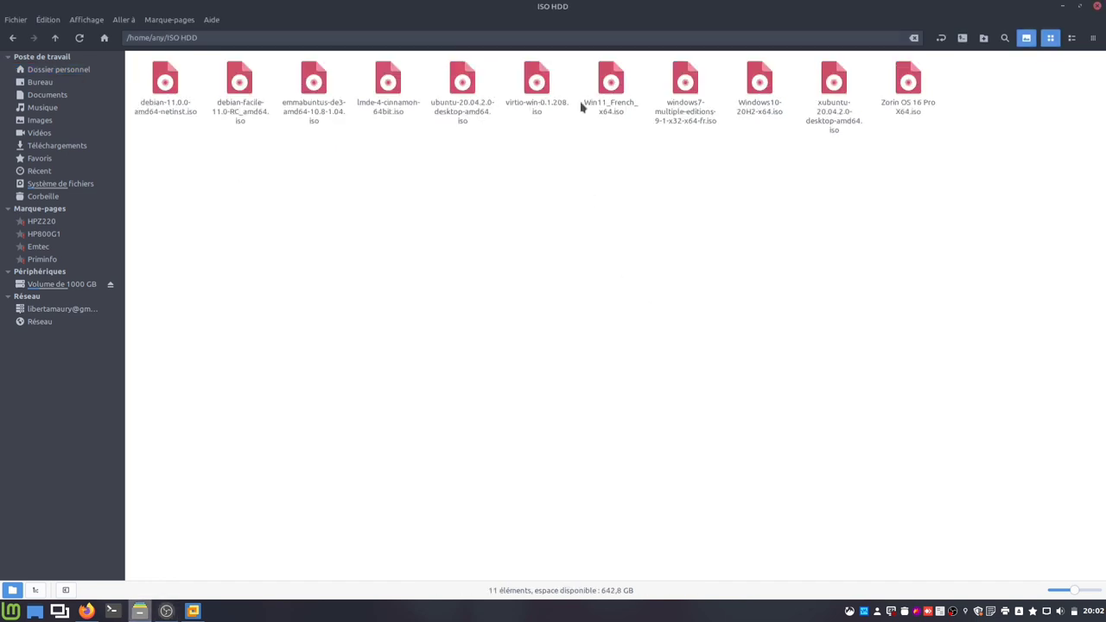
{"action": "right_click", "coordinate": [609, 85]}
{"action": "left_click", "coordinate": [670, 333]}
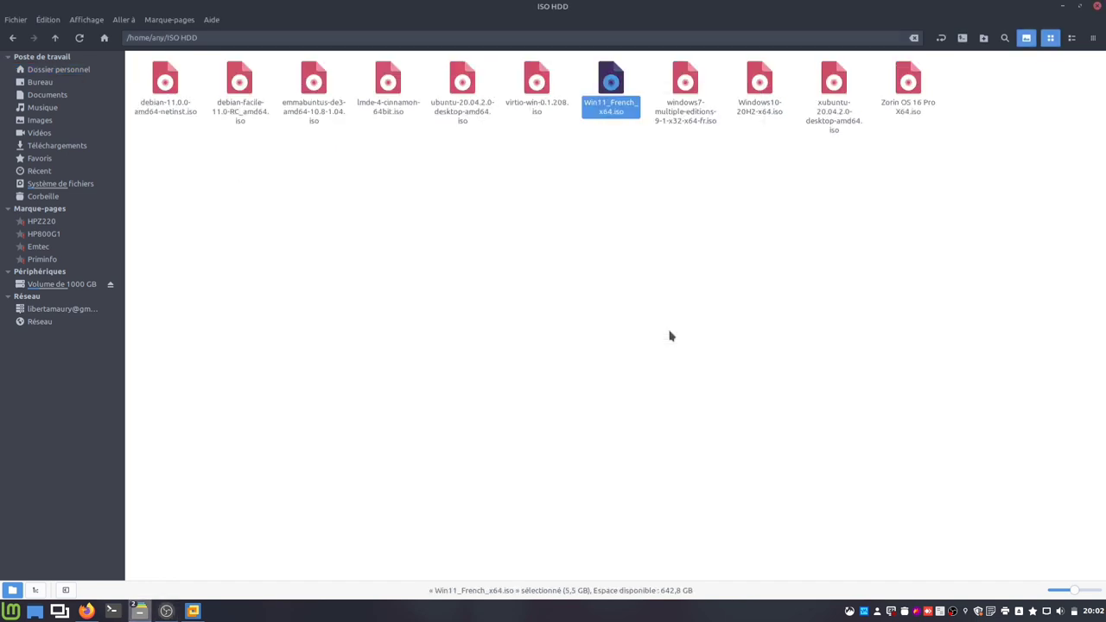
{"action": "right_click", "coordinate": [557, 197]}
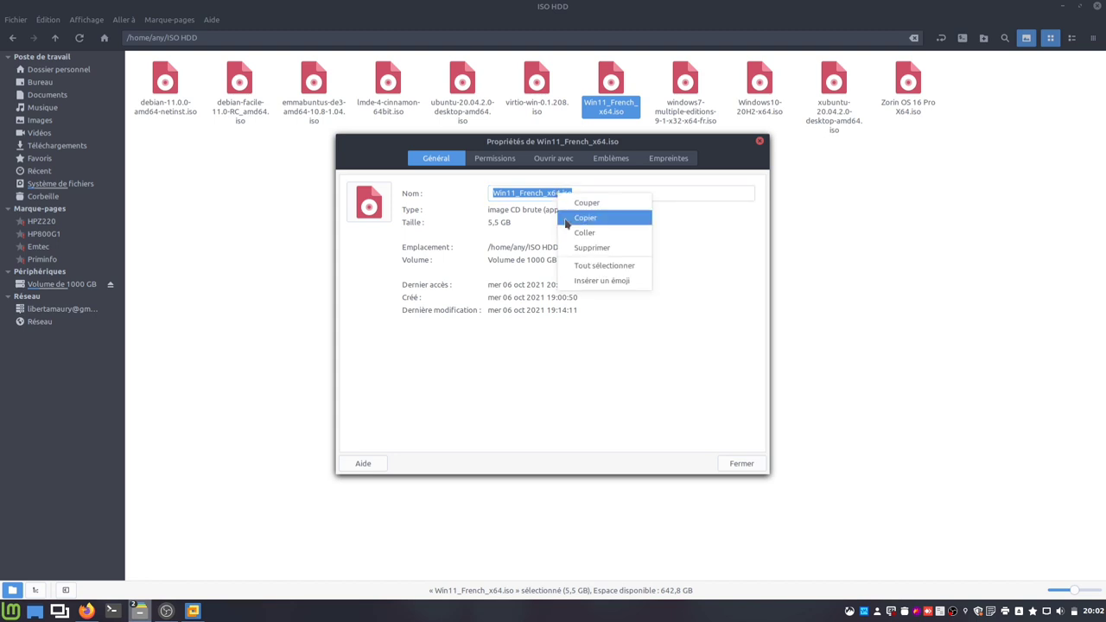
{"action": "left_click", "coordinate": [596, 218]}
{"action": "left_click", "coordinate": [731, 465]}
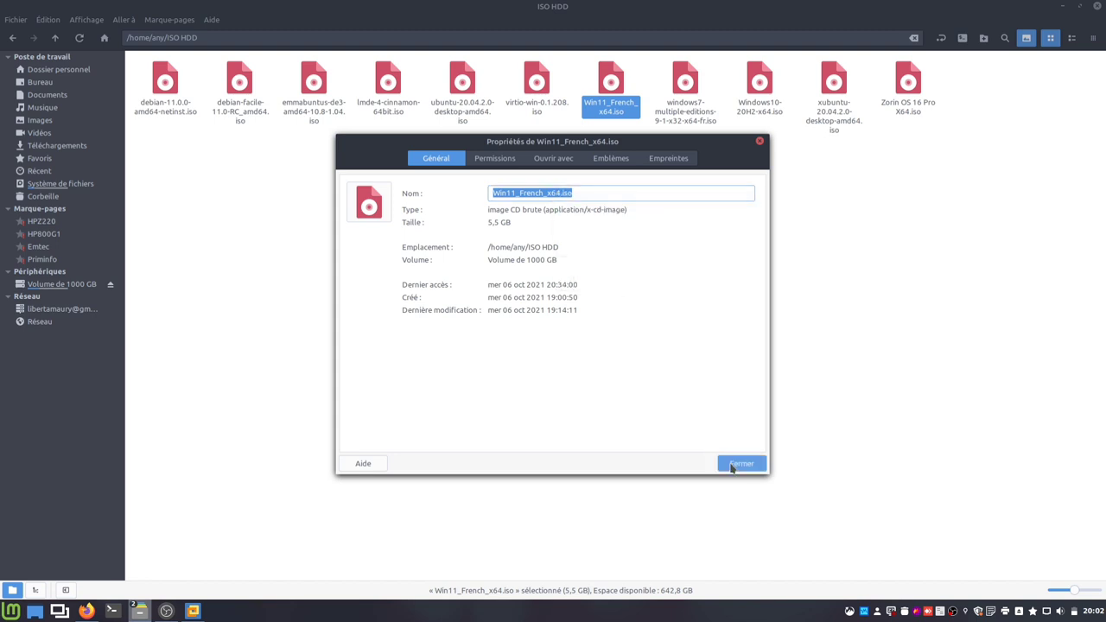
{"action": "left_click", "coordinate": [89, 70]}
- Switch to VMware Workstation and start a typical new virtual machine with later OS installation, Microsoft Windows as guest and version Windows 10 x64
{"action": "left_click", "coordinate": [193, 611]}
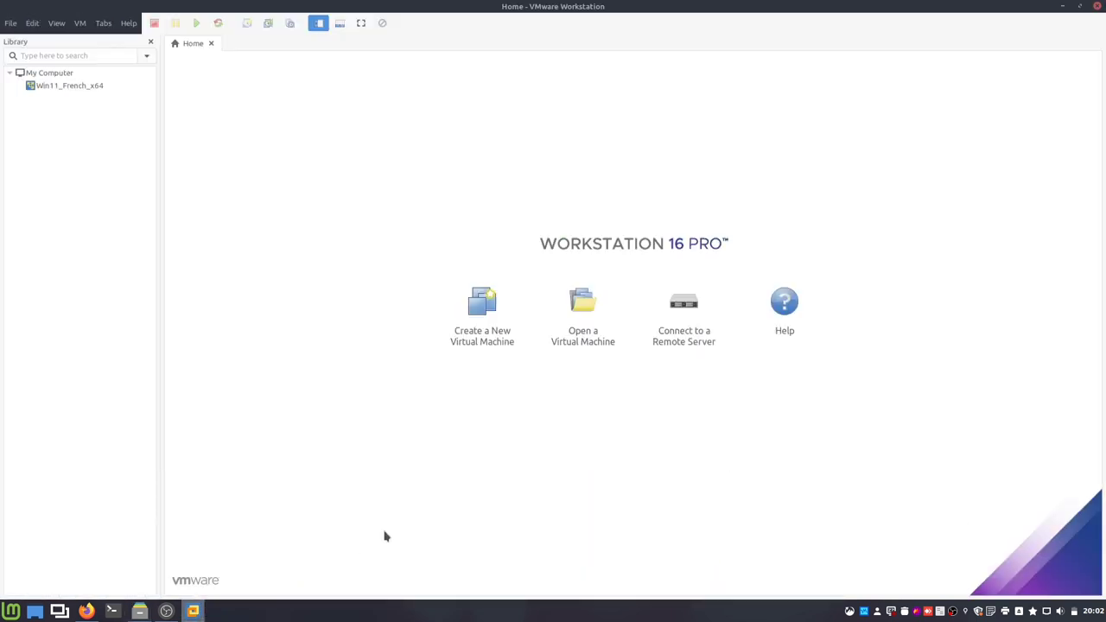
{"action": "left_click", "coordinate": [477, 320]}
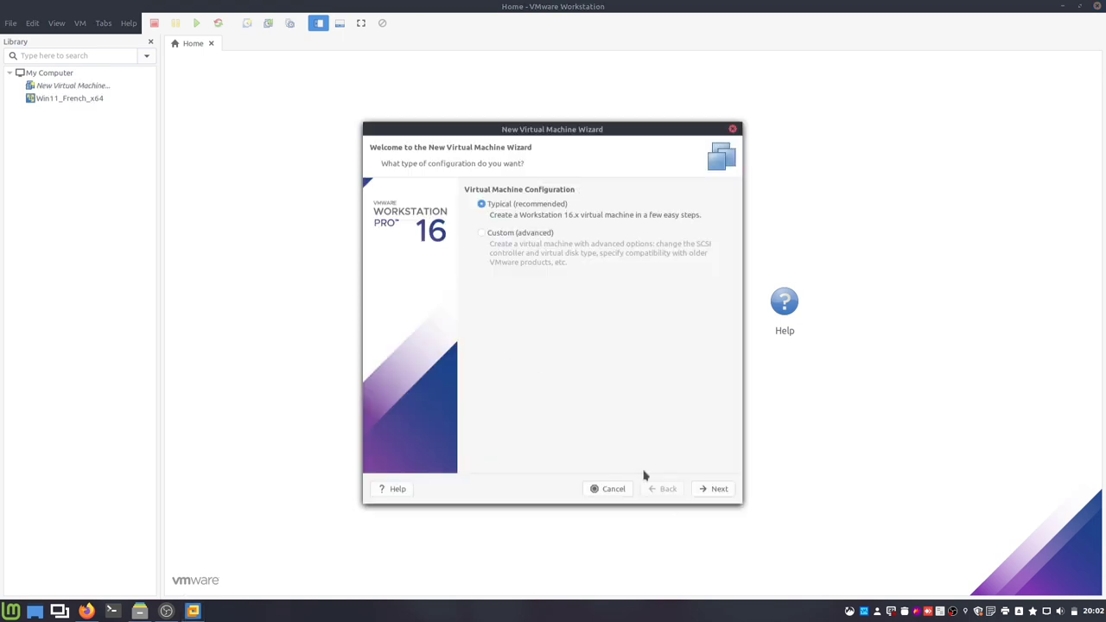
{"action": "left_click", "coordinate": [716, 495]}
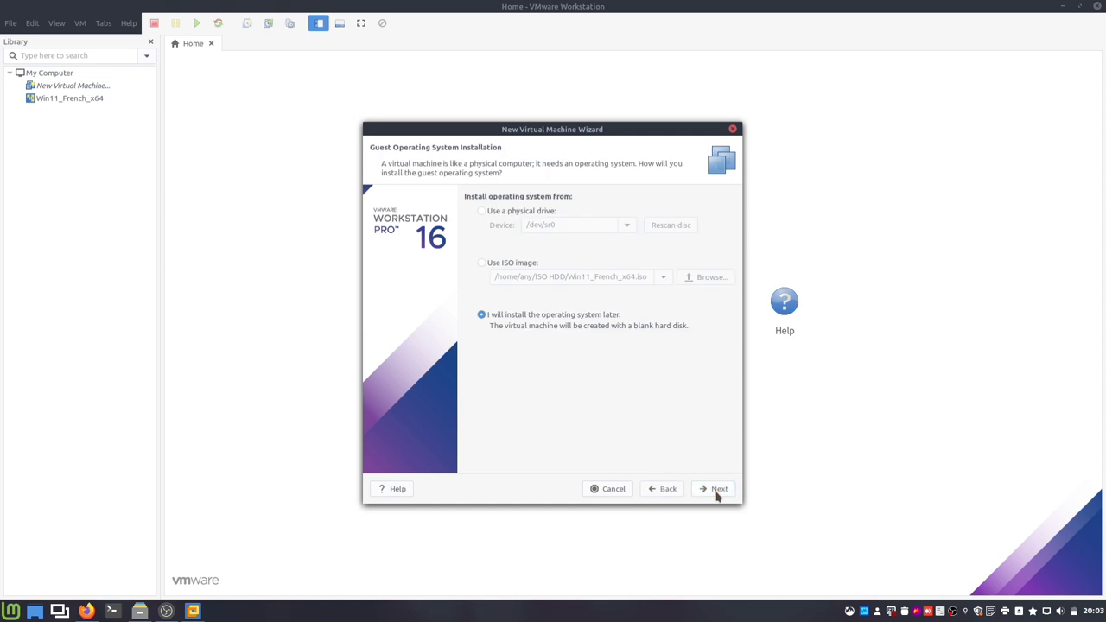
{"action": "left_click", "coordinate": [717, 494]}
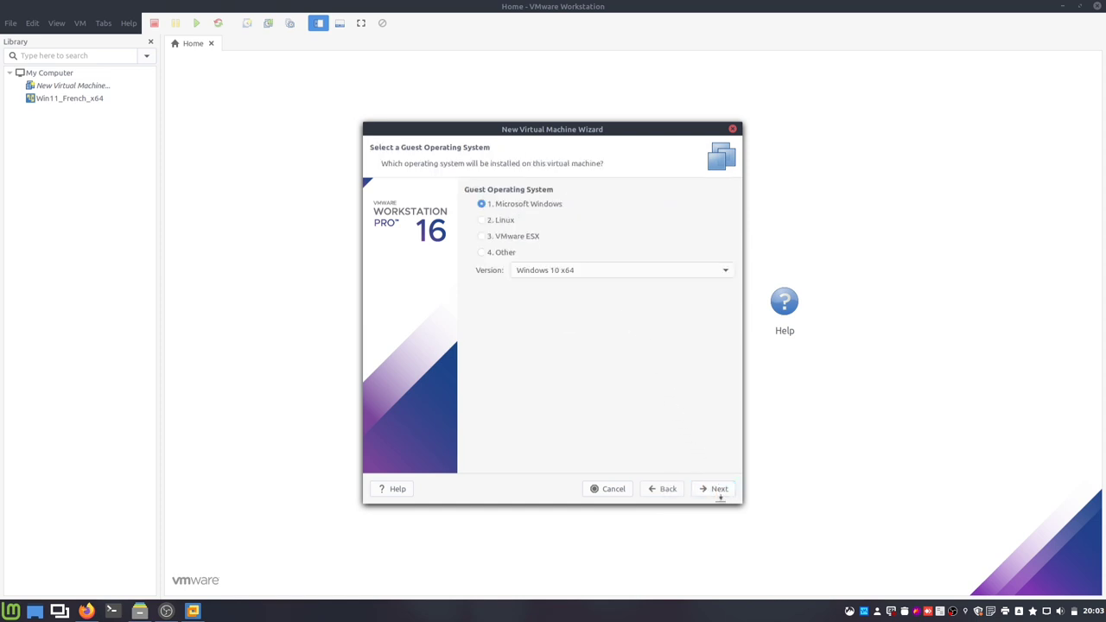
{"action": "left_click", "coordinate": [718, 489]}
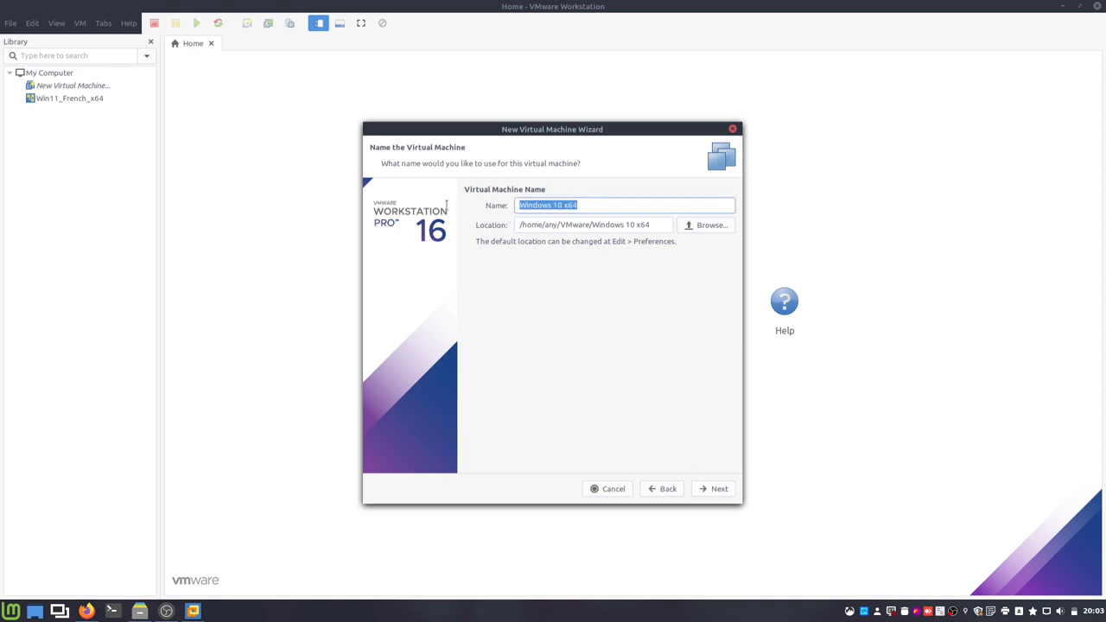
- Name the virtual machine blabla_Win11_French_x64, using the copied file name without its .iso extension
{"action": "type", "text": "Win11_French_x64.iso"}
{"action": "key", "text": "BackSpace"}
{"action": "key", "text": "BackSpace"}
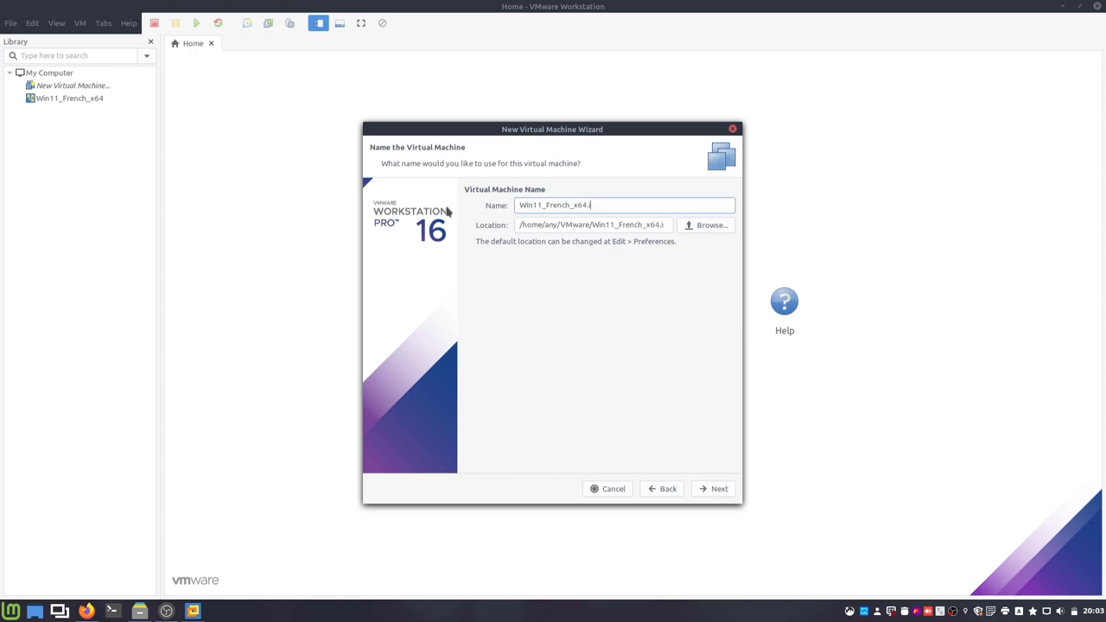
{"action": "key", "text": "BackSpace"}
{"action": "type", "text": "blabla"}
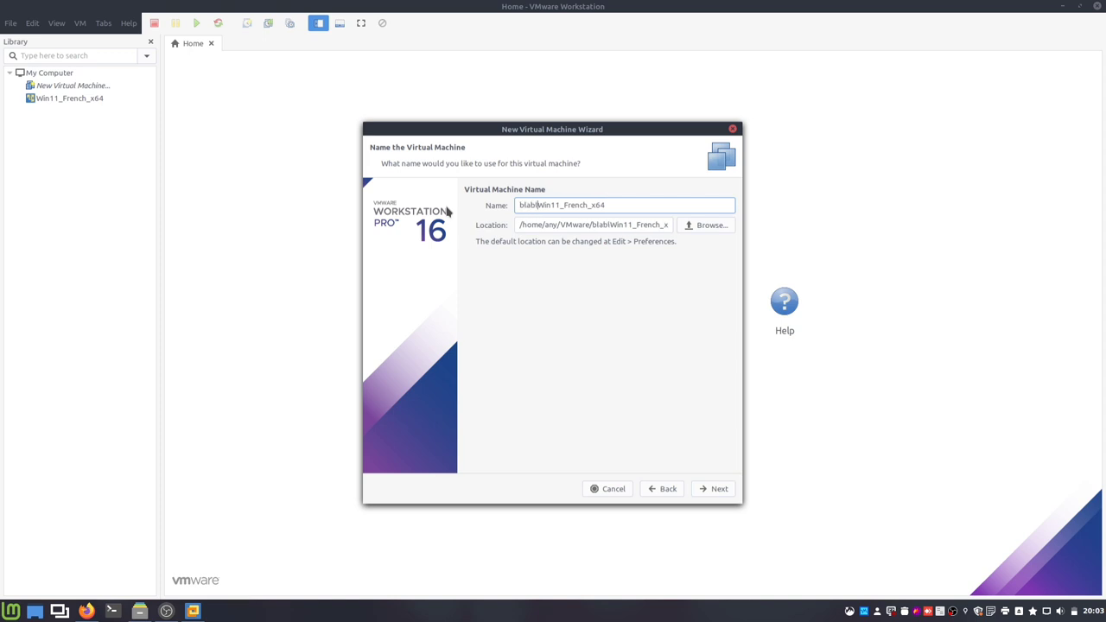
{"action": "type", "text": "_"}
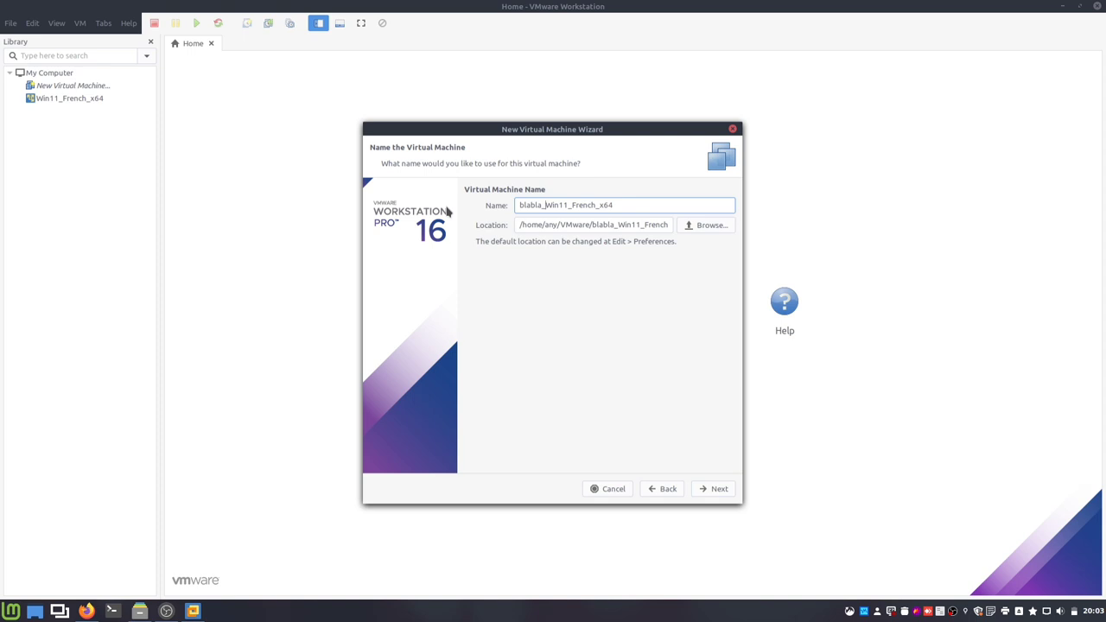
- Set the virtual machine's location to the VMware HDD folder in the home folder and continue to the disk settings
{"action": "left_click", "coordinate": [702, 229]}
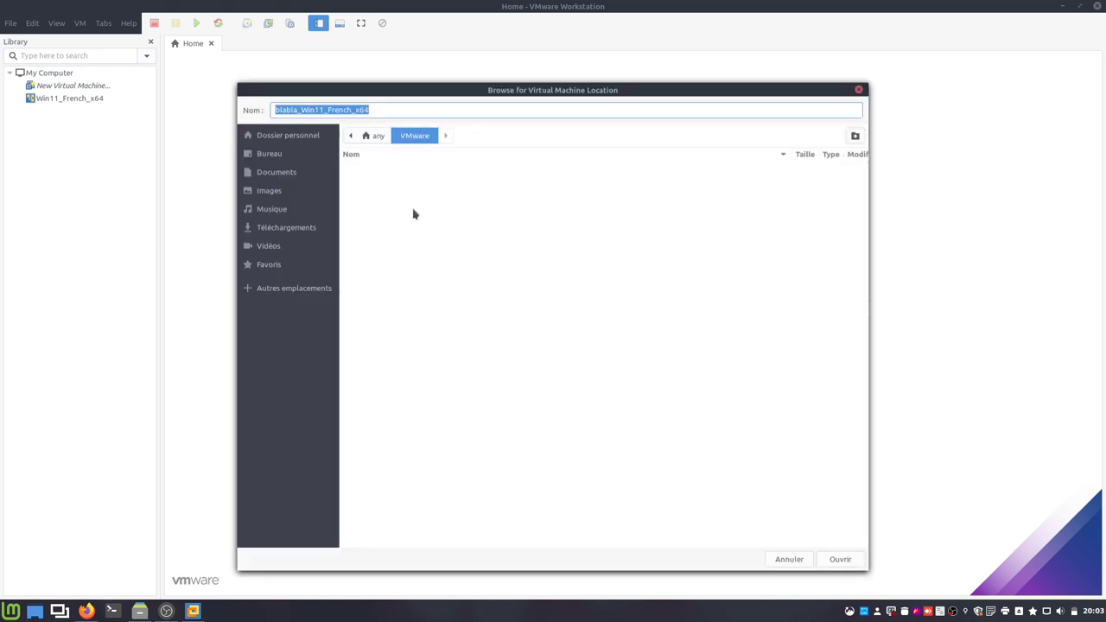
{"action": "left_click", "coordinate": [285, 137]}
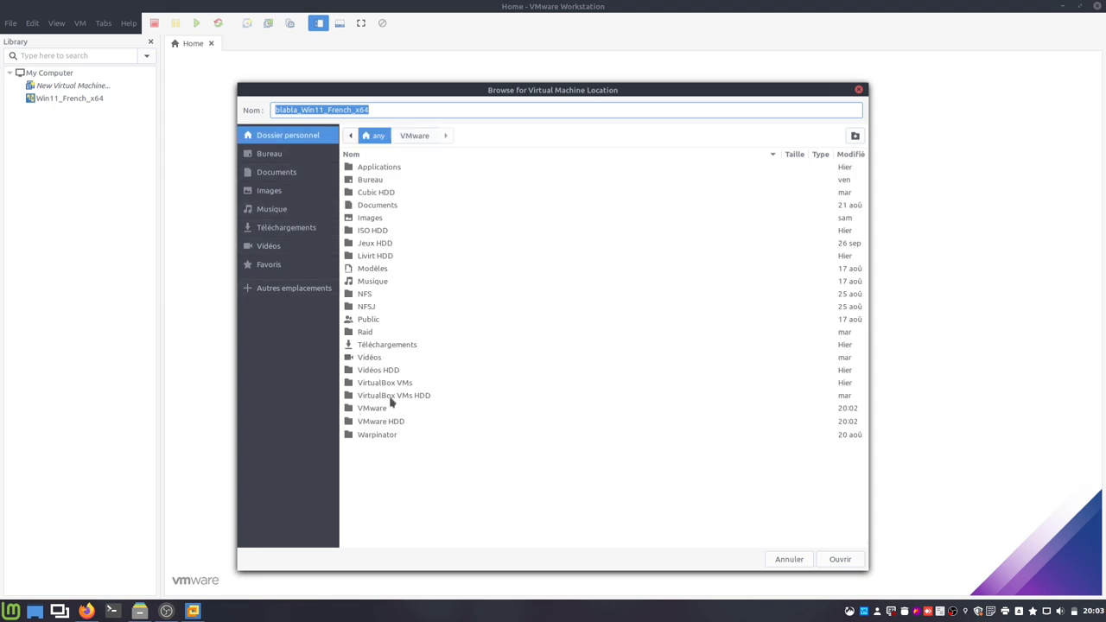
{"action": "double_click", "coordinate": [383, 422]}
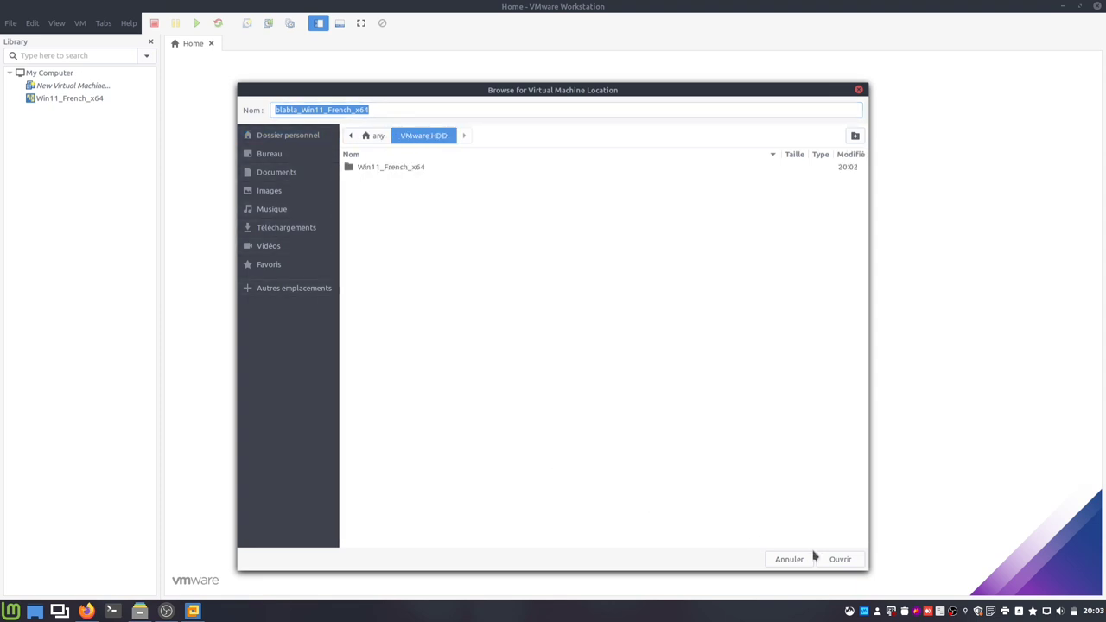
{"action": "left_click", "coordinate": [839, 560]}
{"action": "left_click", "coordinate": [710, 489]}
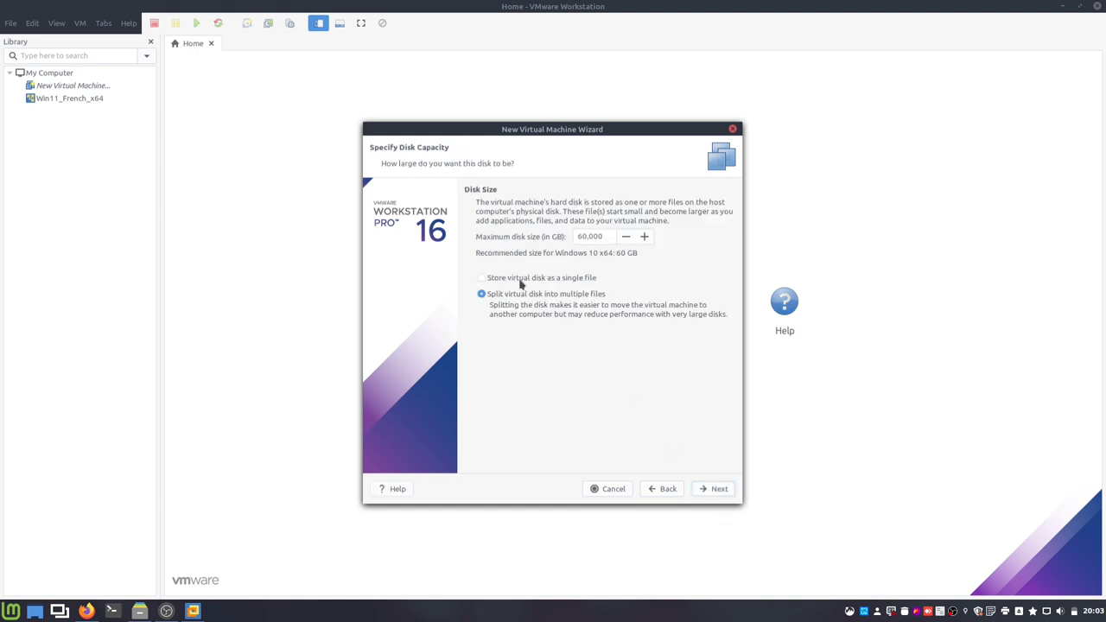
- Store the virtual disk as a single file with a maximum size of 120 GB and create the virtual machine
{"action": "left_click", "coordinate": [522, 284]}
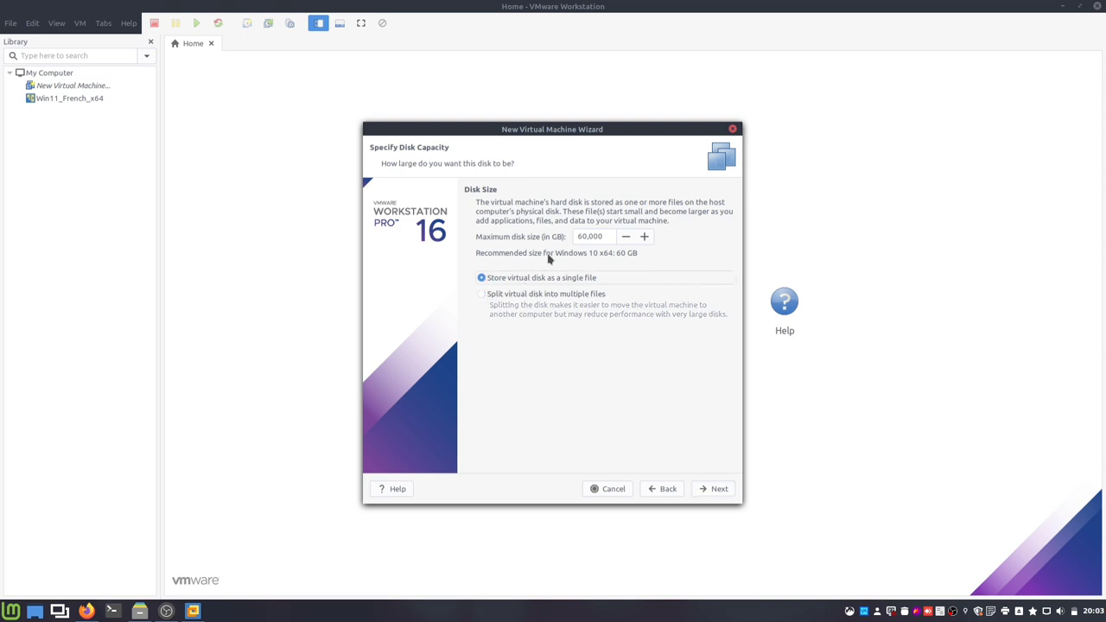
{"action": "left_click", "coordinate": [587, 238]}
{"action": "left_click_drag", "start_coordinate": [588, 237], "coordinate": [545, 252]}
{"action": "type", "text": "12"}
{"action": "left_click", "coordinate": [715, 491]}
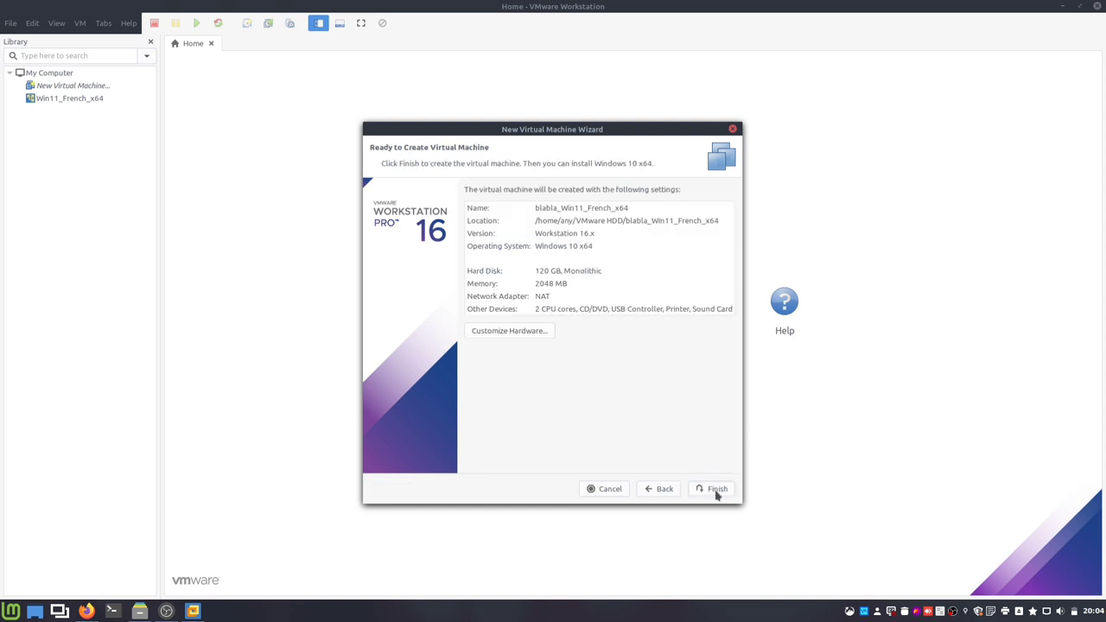
{"action": "left_click", "coordinate": [716, 490]}
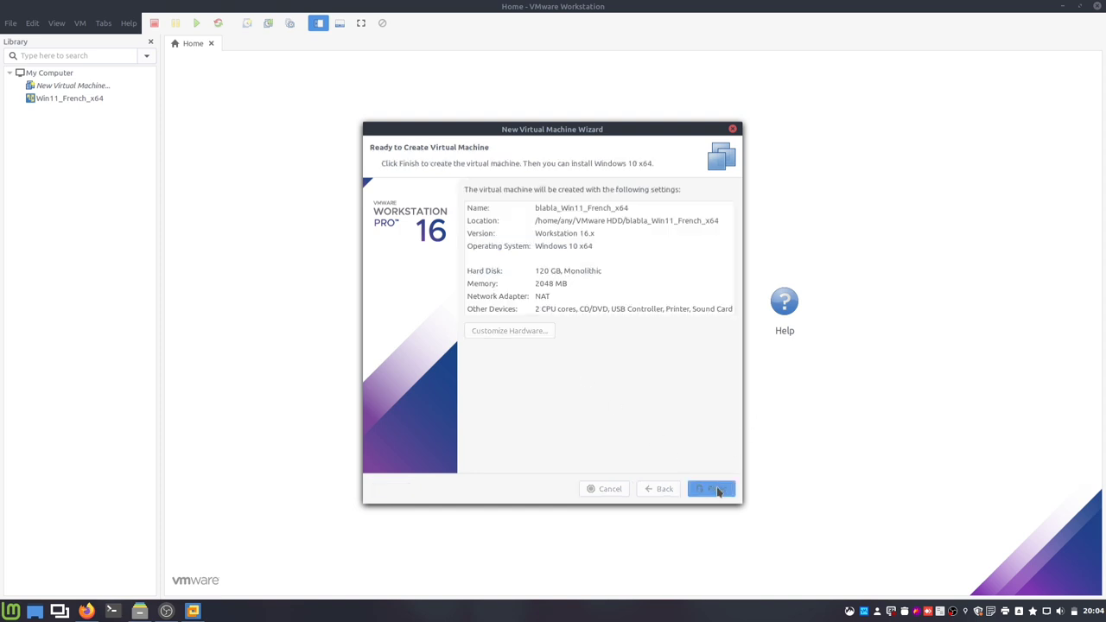
- Set the new virtual machine's memory to 4096 MB and save the settings
{"action": "left_click", "coordinate": [262, 115]}
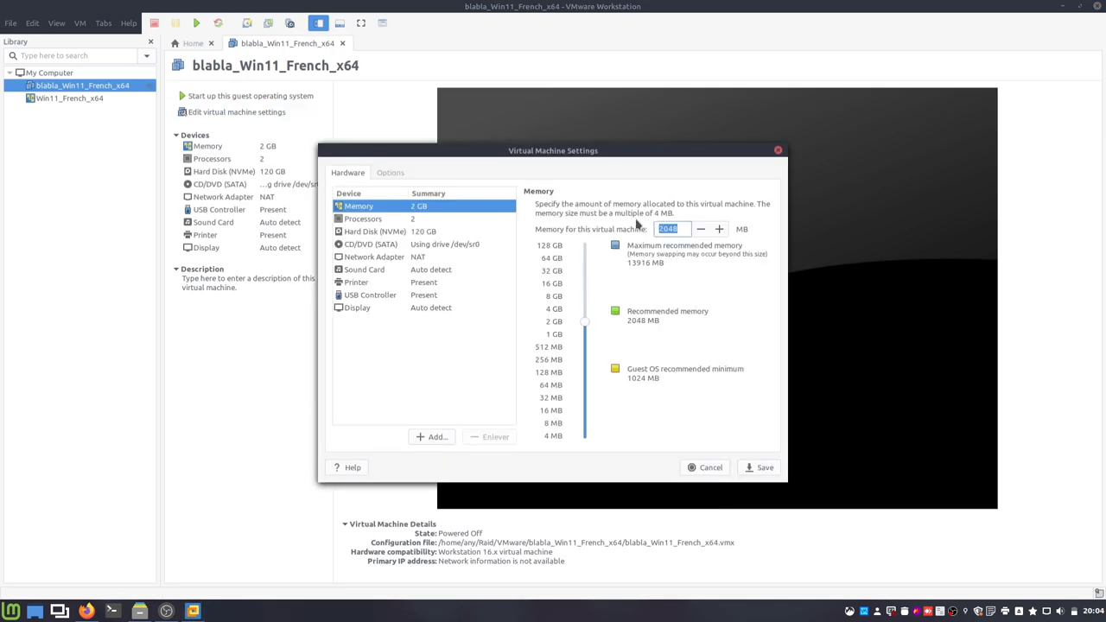
{"action": "type", "text": "4096"}
{"action": "left_click", "coordinate": [754, 469]}
- Reopen the virtual machine settings and set the number of cores per processor to 4
{"action": "left_click", "coordinate": [247, 113]}
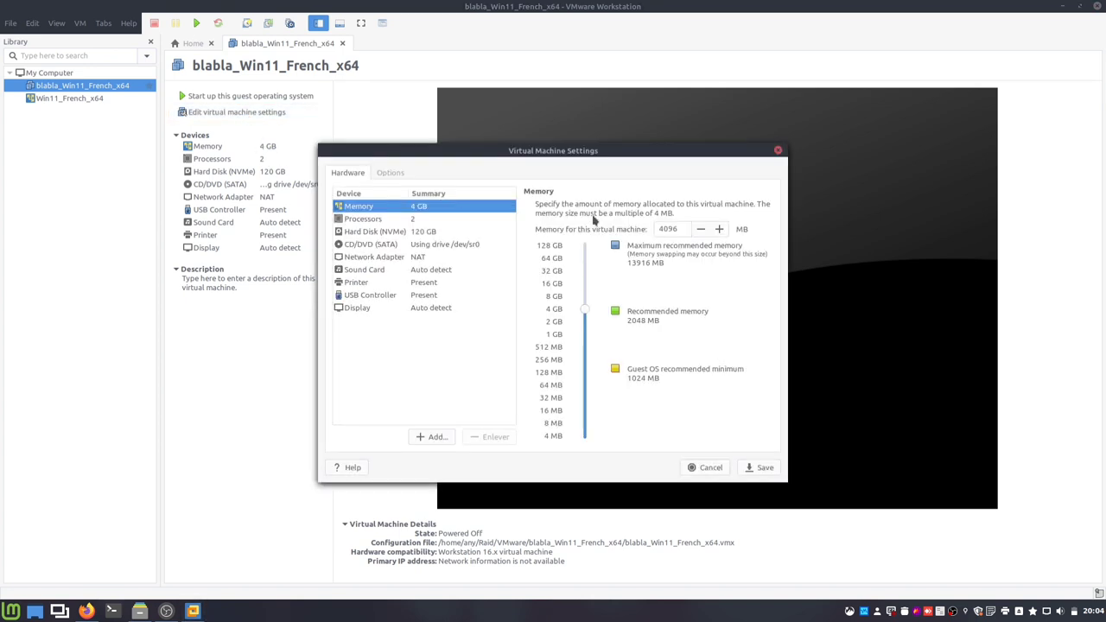
{"action": "left_click", "coordinate": [395, 221]}
{"action": "left_click", "coordinate": [758, 229]}
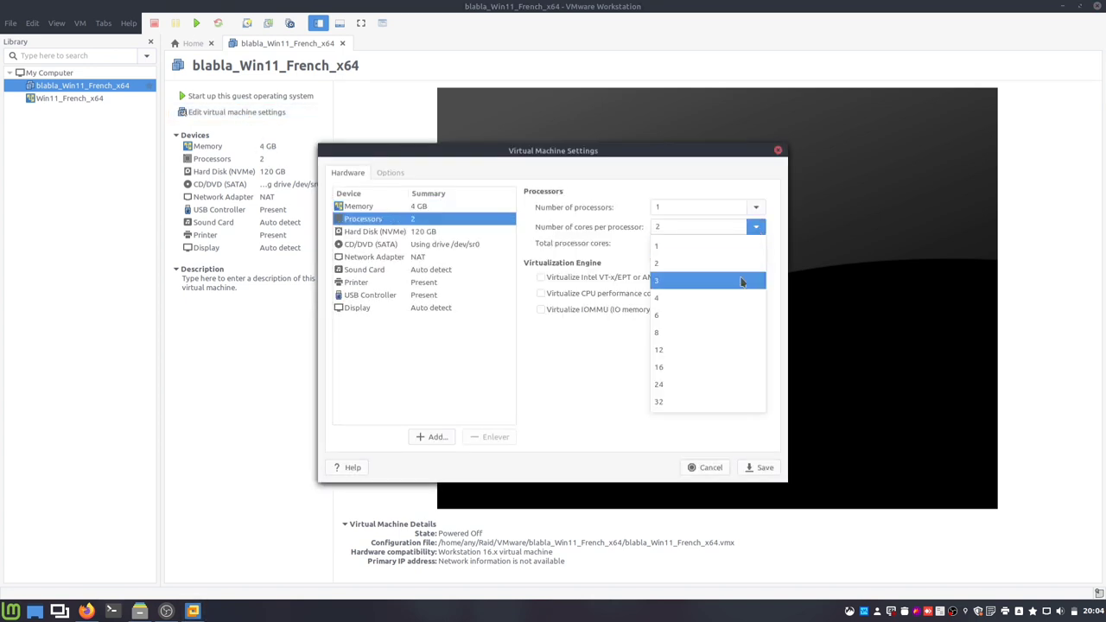
{"action": "left_click", "coordinate": [732, 300]}
- Make the virtual CD/DVD drive use the ISO image Win11_French_x64.iso from the ISO HDD folder
{"action": "left_click", "coordinate": [433, 233]}
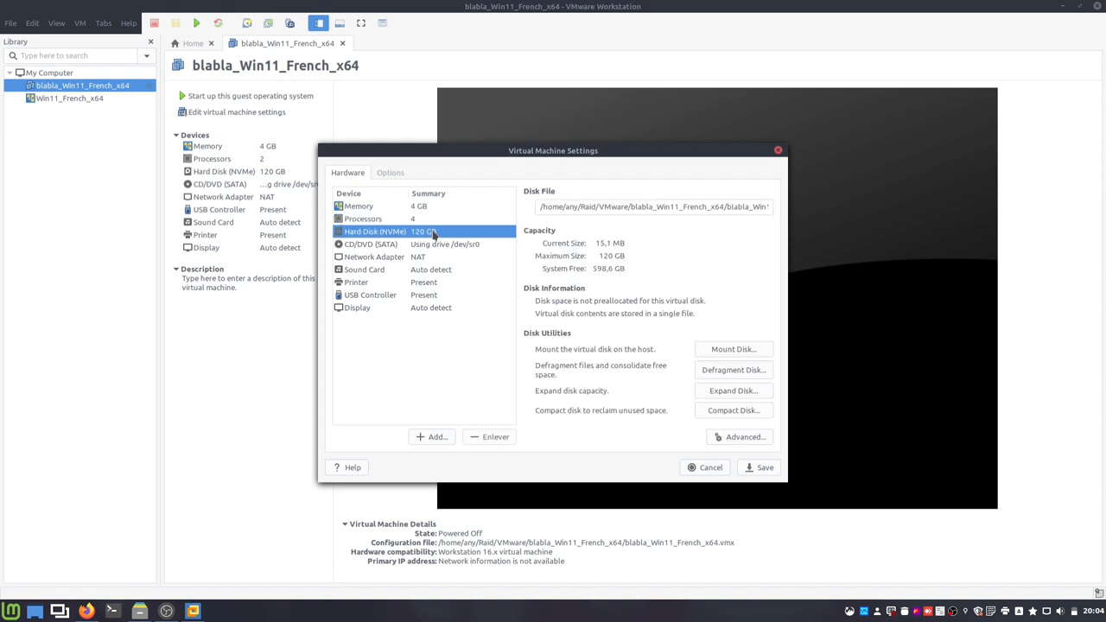
{"action": "left_click", "coordinate": [430, 248]}
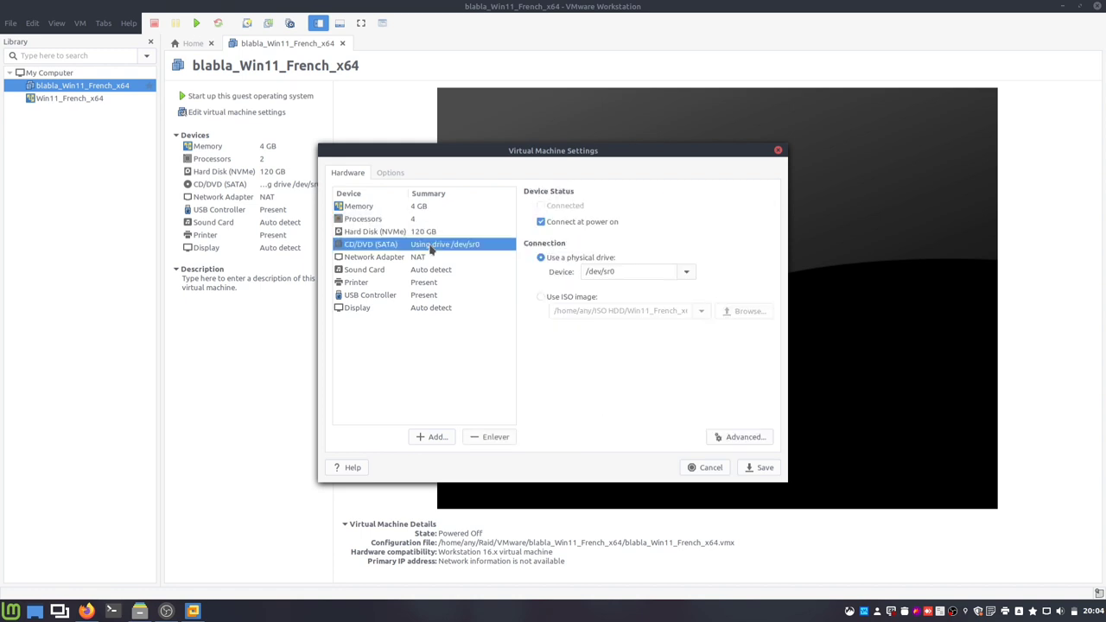
{"action": "left_click", "coordinate": [558, 297]}
{"action": "left_click", "coordinate": [764, 312]}
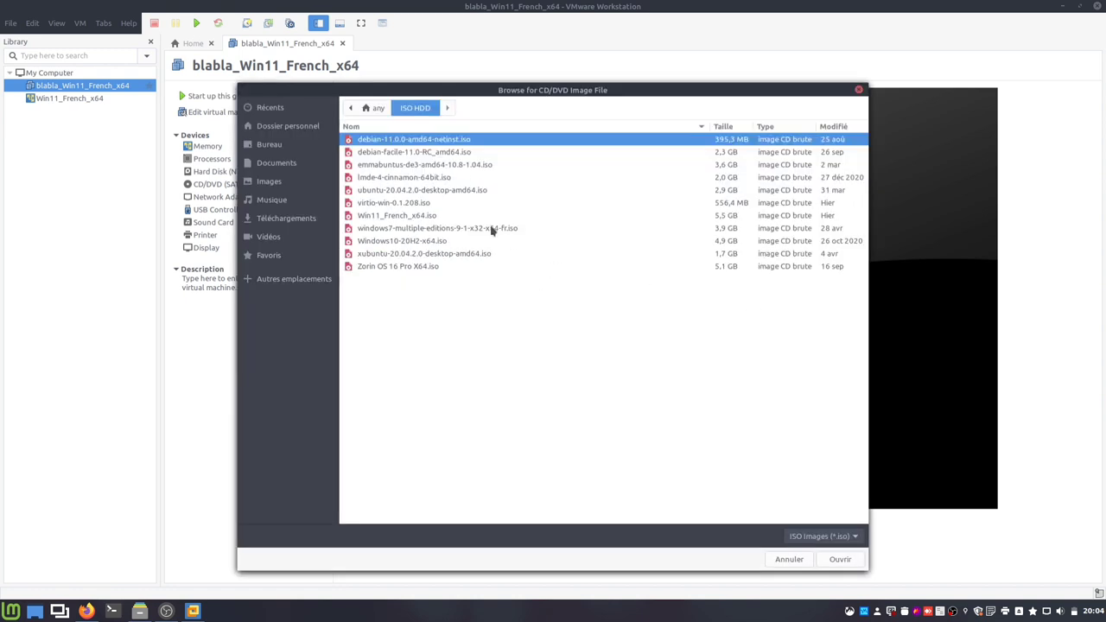
{"action": "double_click", "coordinate": [375, 216]}
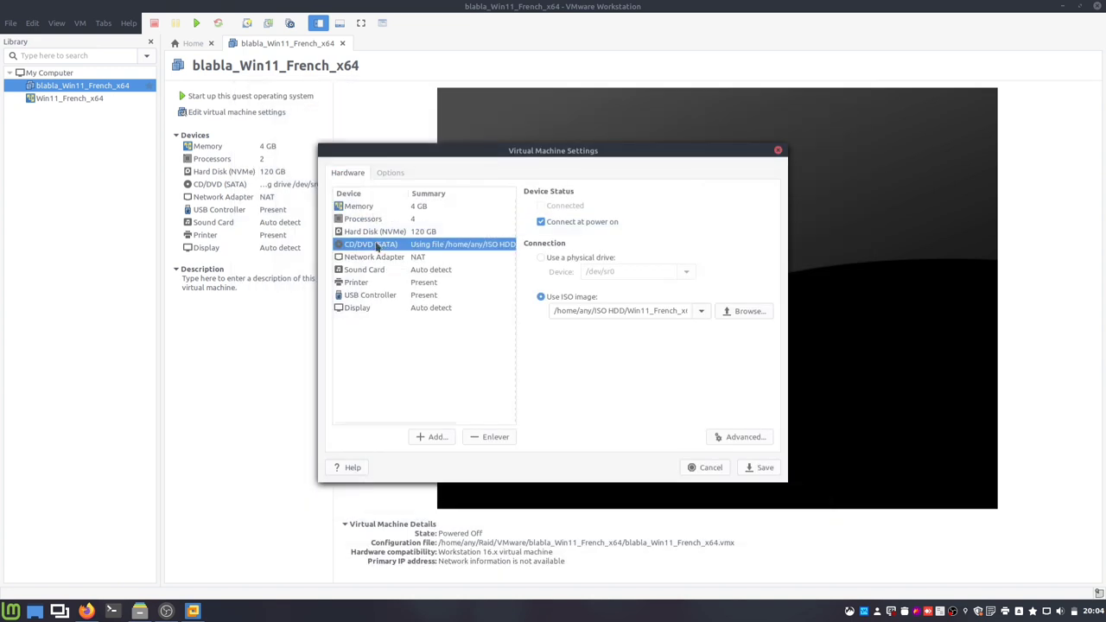
- Review the network adapter and sound card settings, and remove the printer from the virtual machine's devices
{"action": "left_click", "coordinate": [373, 258]}
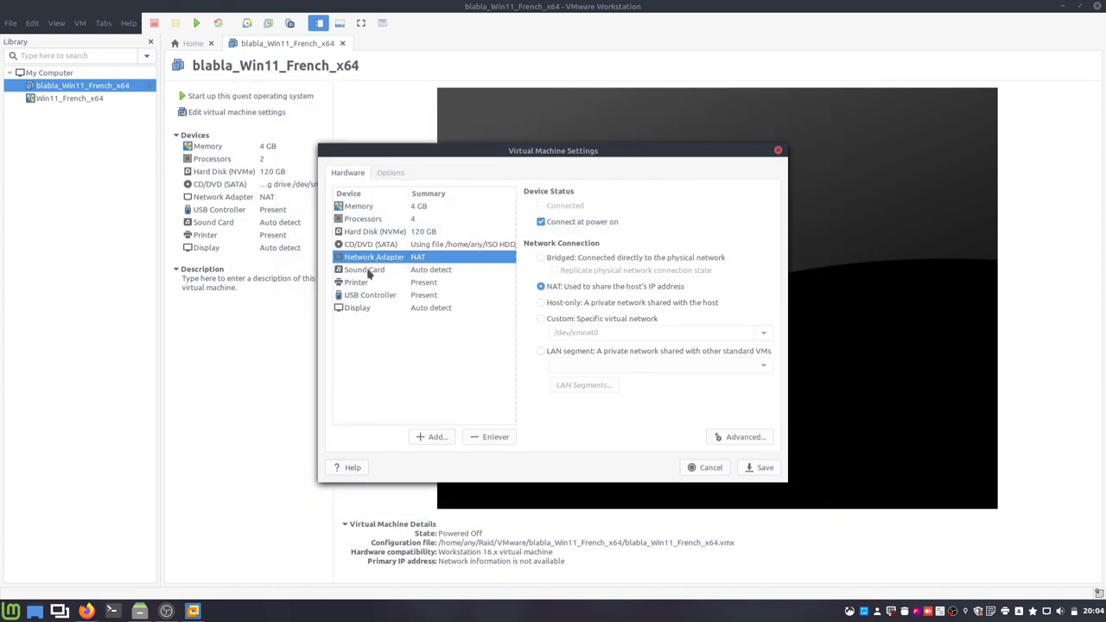
{"action": "left_click", "coordinate": [368, 271]}
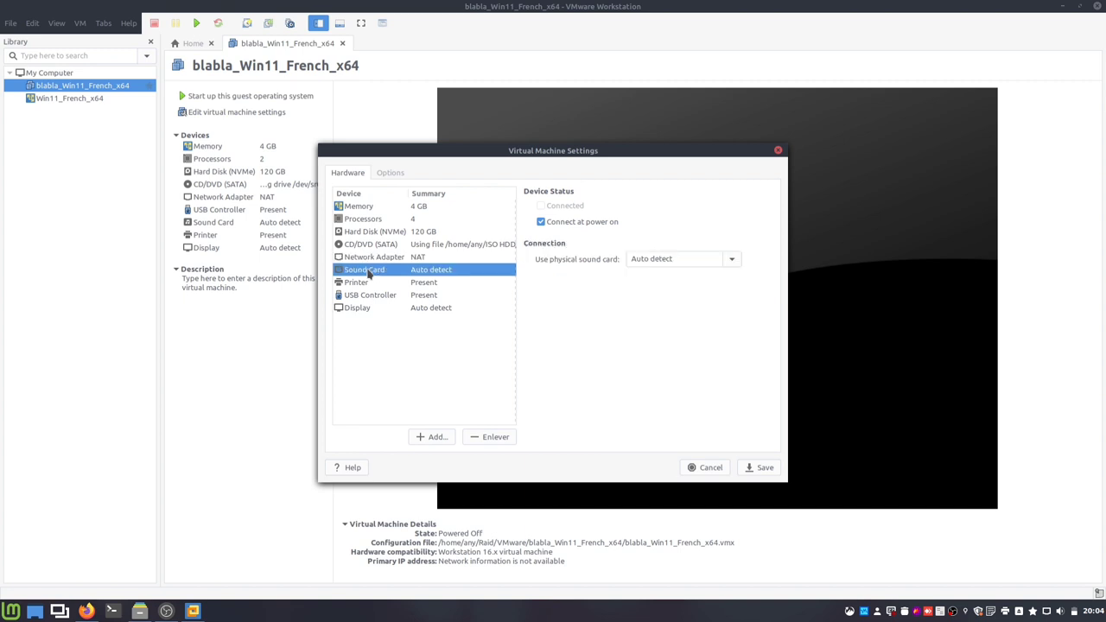
{"action": "left_click", "coordinate": [367, 284]}
{"action": "left_click", "coordinate": [497, 442]}
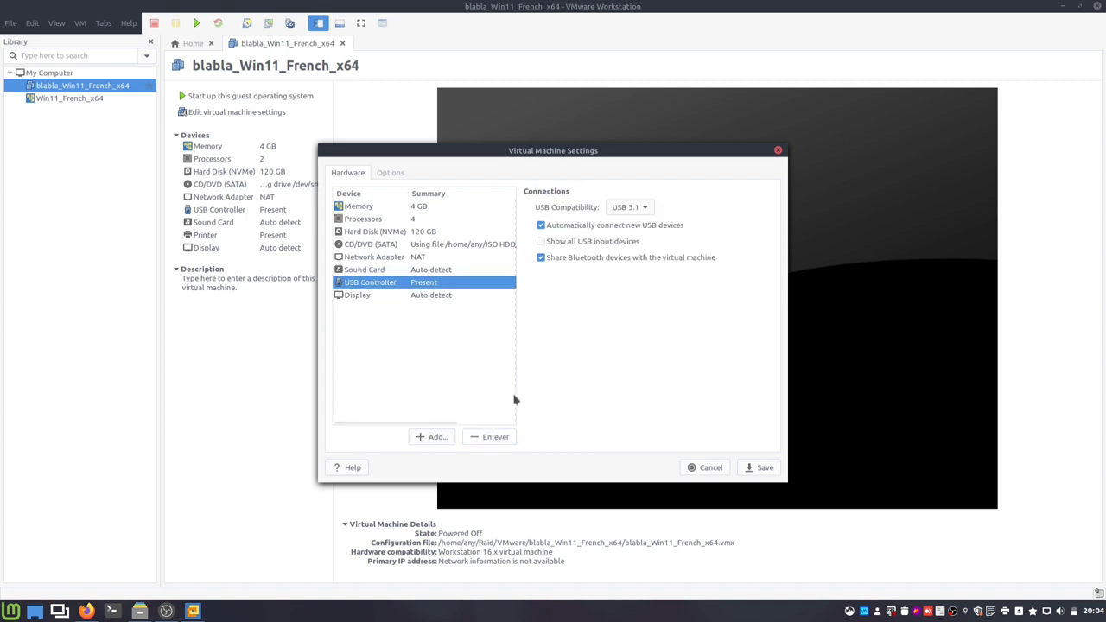
- Set the USB controller to USB 2.0, disable automatic connection and Bluetooth sharing, and show all USB input devices
{"action": "left_click", "coordinate": [638, 213]}
{"action": "left_click", "coordinate": [624, 191]}
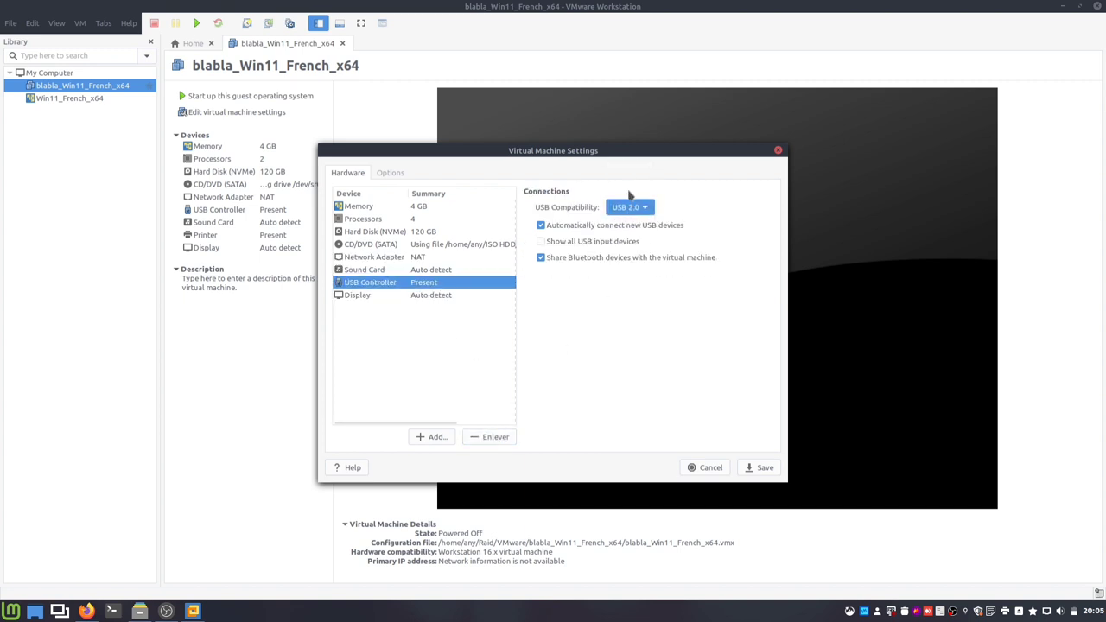
{"action": "left_click", "coordinate": [581, 227]}
{"action": "left_click", "coordinate": [576, 242]}
{"action": "left_click", "coordinate": [577, 257]}
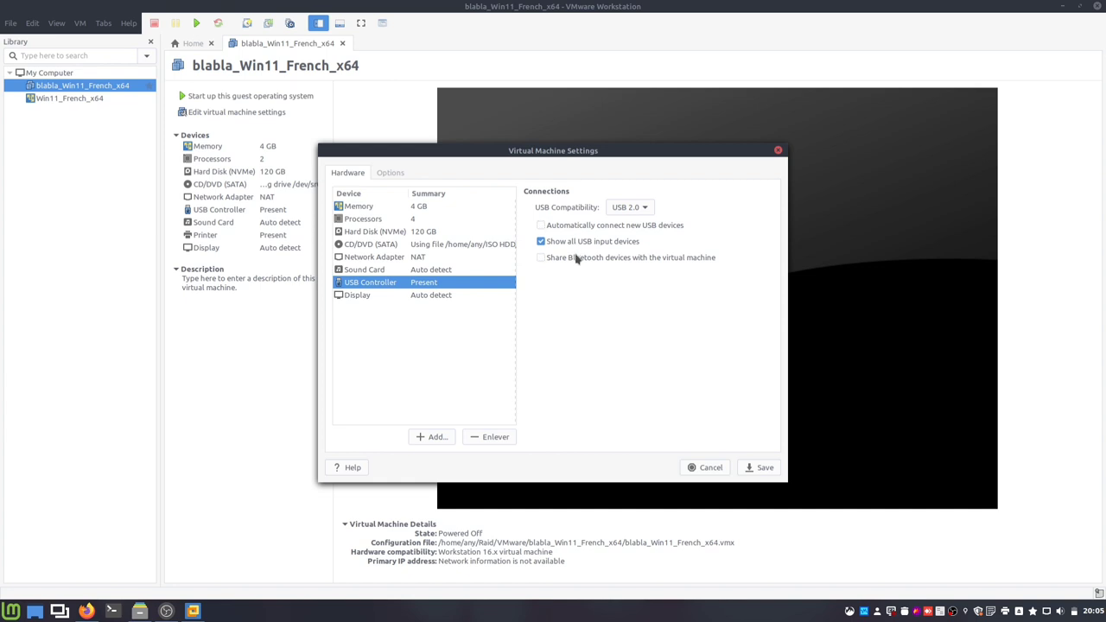
- Set the virtual display's graphics memory to 1 GB
{"action": "left_click", "coordinate": [435, 295]}
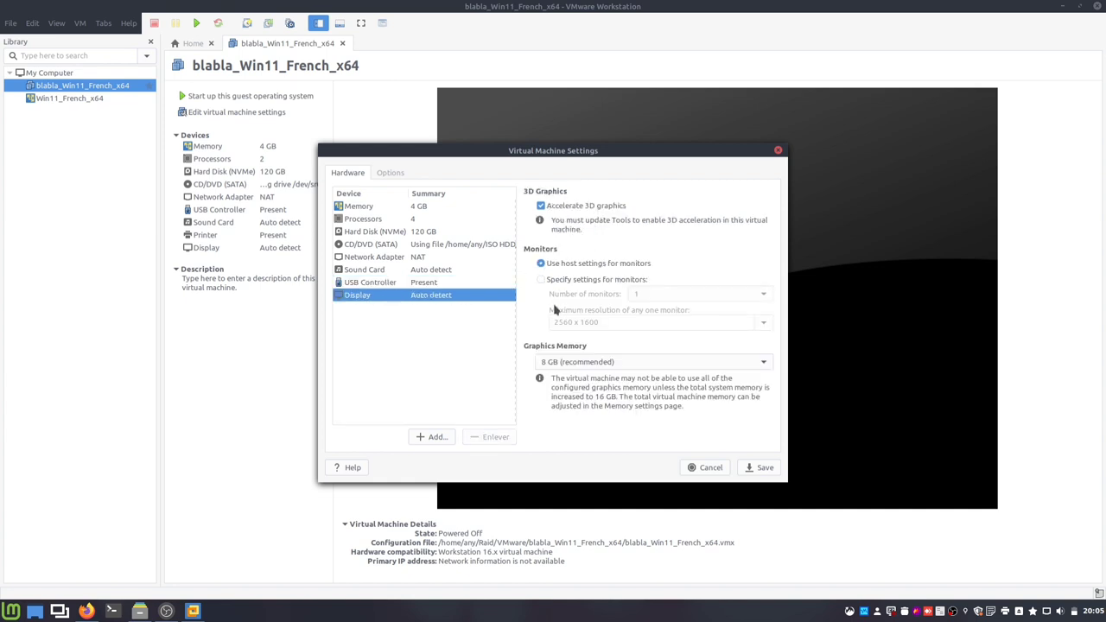
{"action": "left_click", "coordinate": [578, 363]}
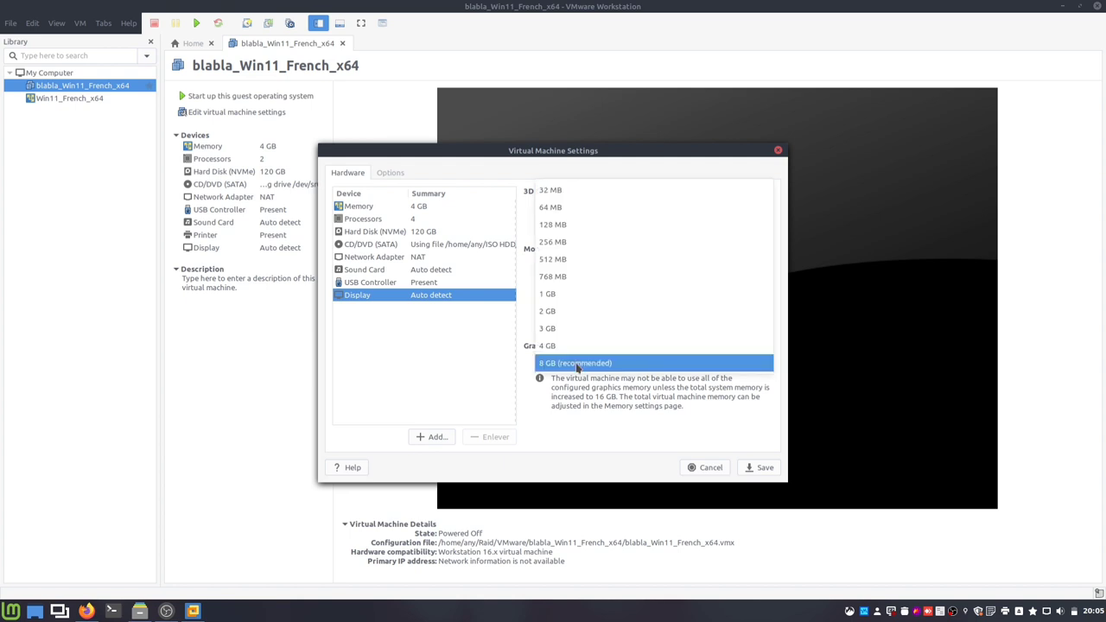
{"action": "left_click", "coordinate": [565, 296]}
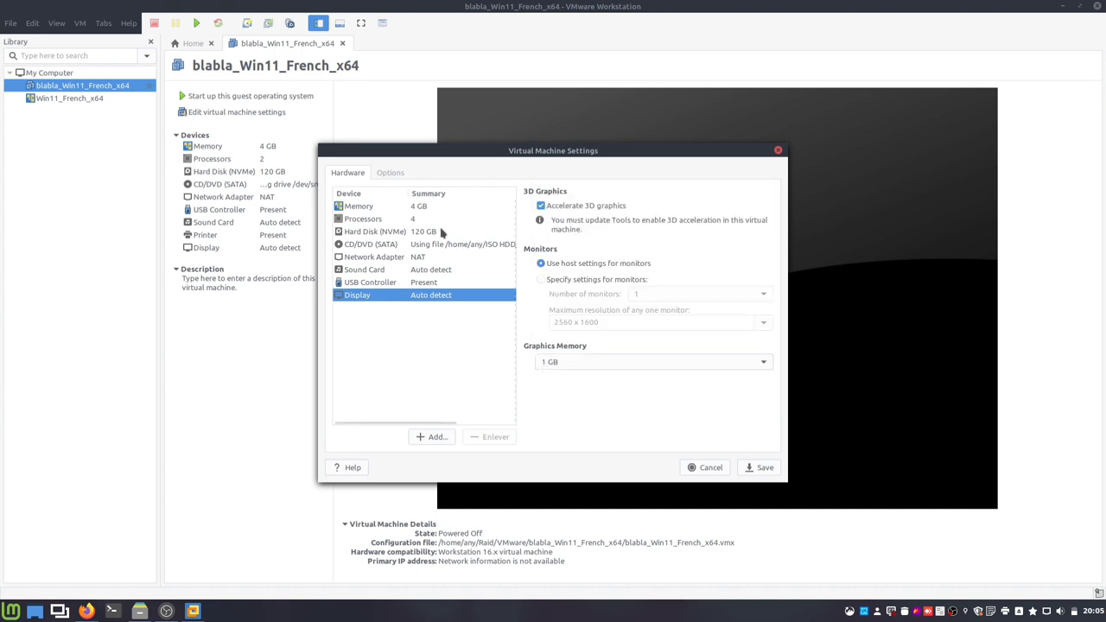
- Review the virtual machine's general, power, shared folder, snapshot, AutoProtect, guest isolation and access control options
{"action": "left_click", "coordinate": [393, 173]}
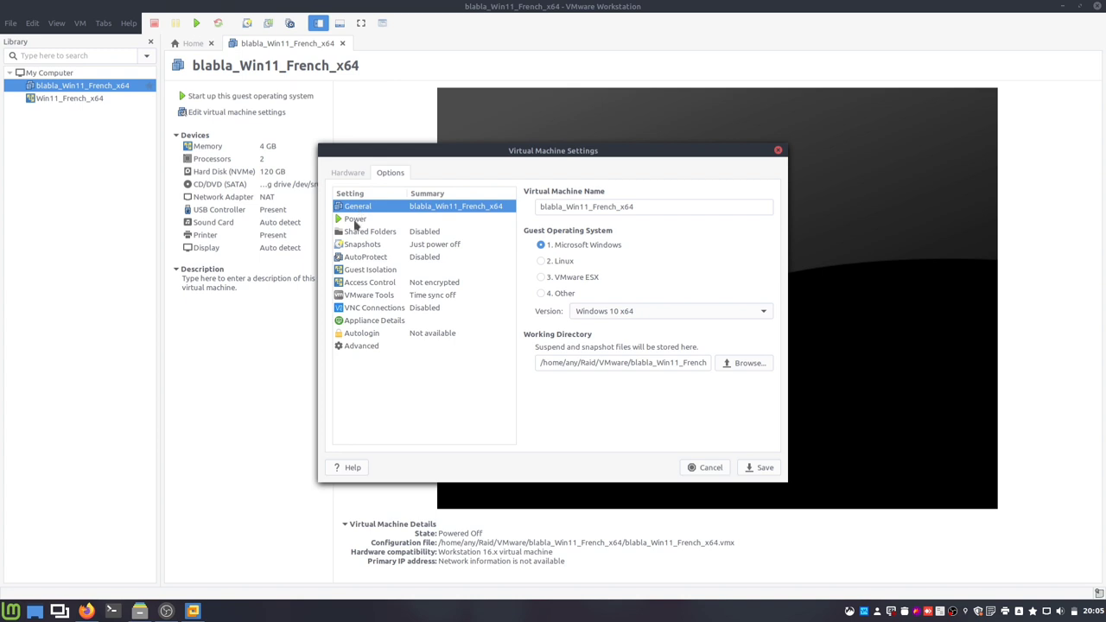
{"action": "left_click", "coordinate": [356, 222]}
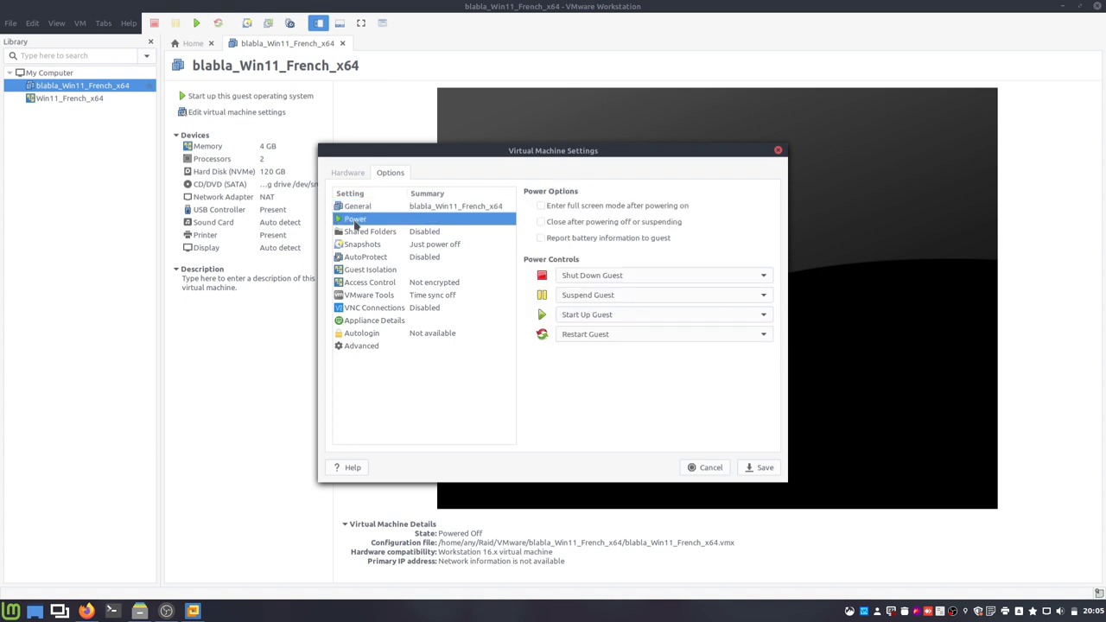
{"action": "left_click", "coordinate": [357, 232]}
{"action": "left_click", "coordinate": [359, 247]}
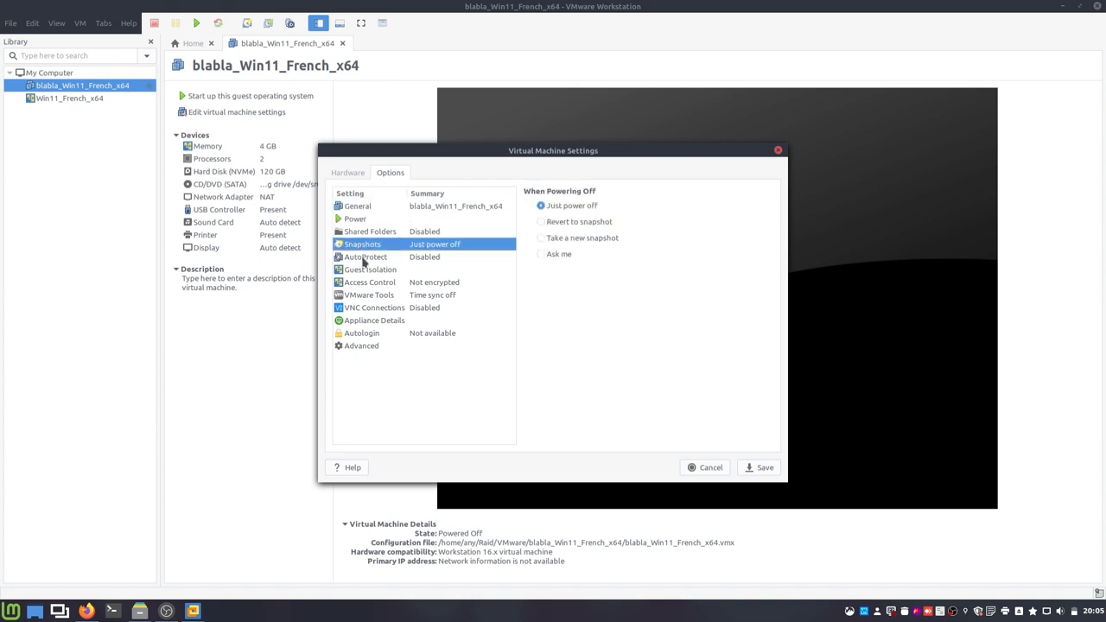
{"action": "left_click", "coordinate": [363, 259]}
{"action": "left_click", "coordinate": [369, 273]}
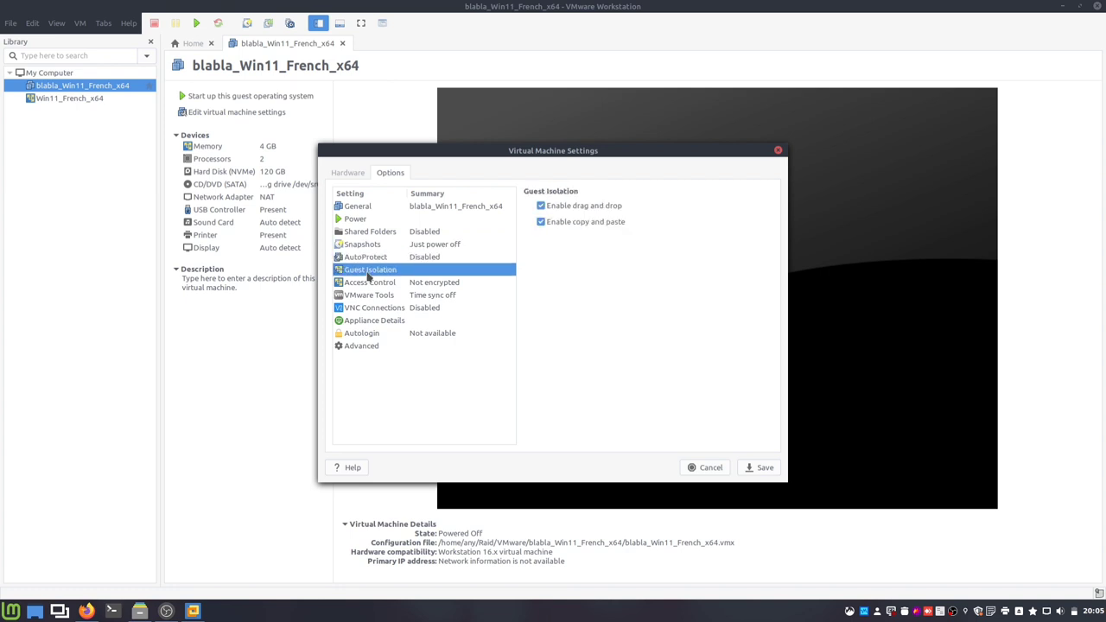
{"action": "left_click", "coordinate": [364, 289]}
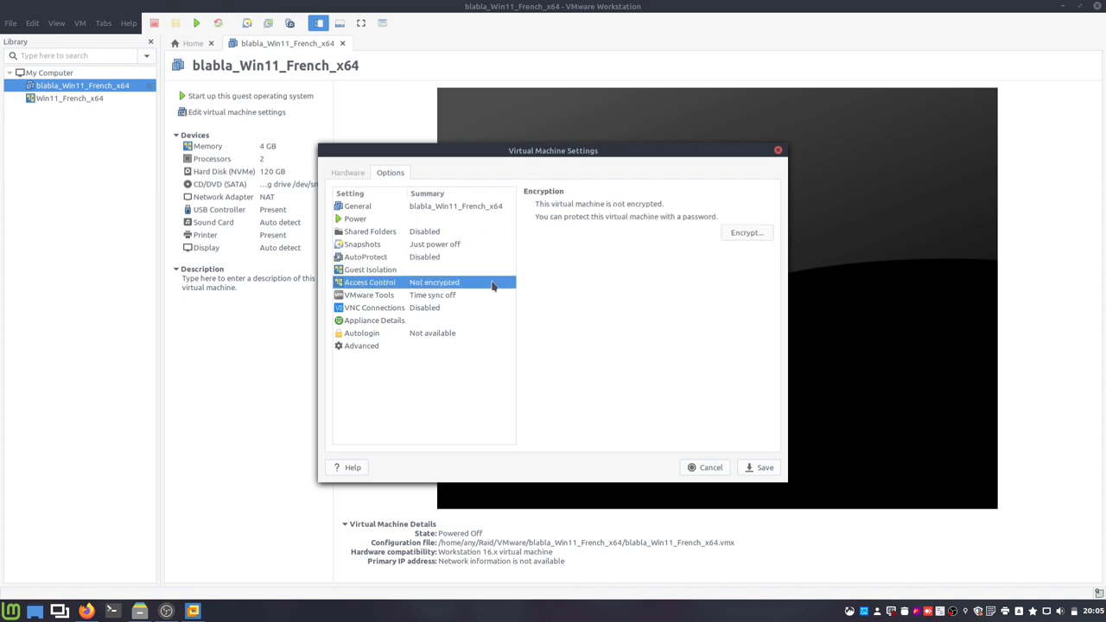
- Synchronize guest time with the host through VMware Tools and enable secure boot for the UEFI firmware
{"action": "left_click", "coordinate": [385, 296]}
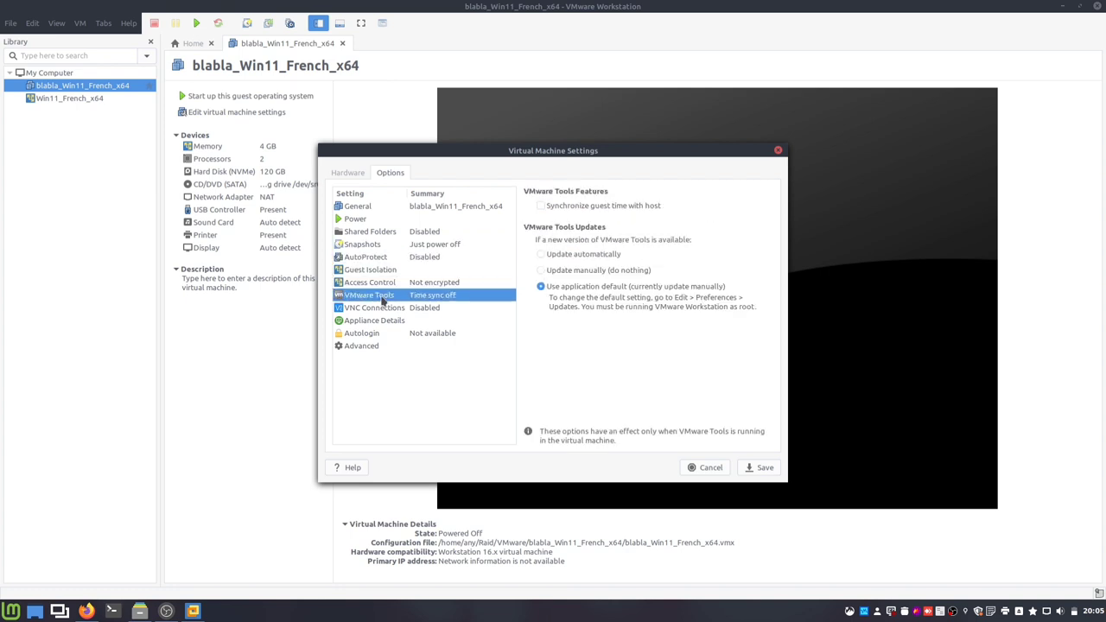
{"action": "left_click", "coordinate": [571, 206]}
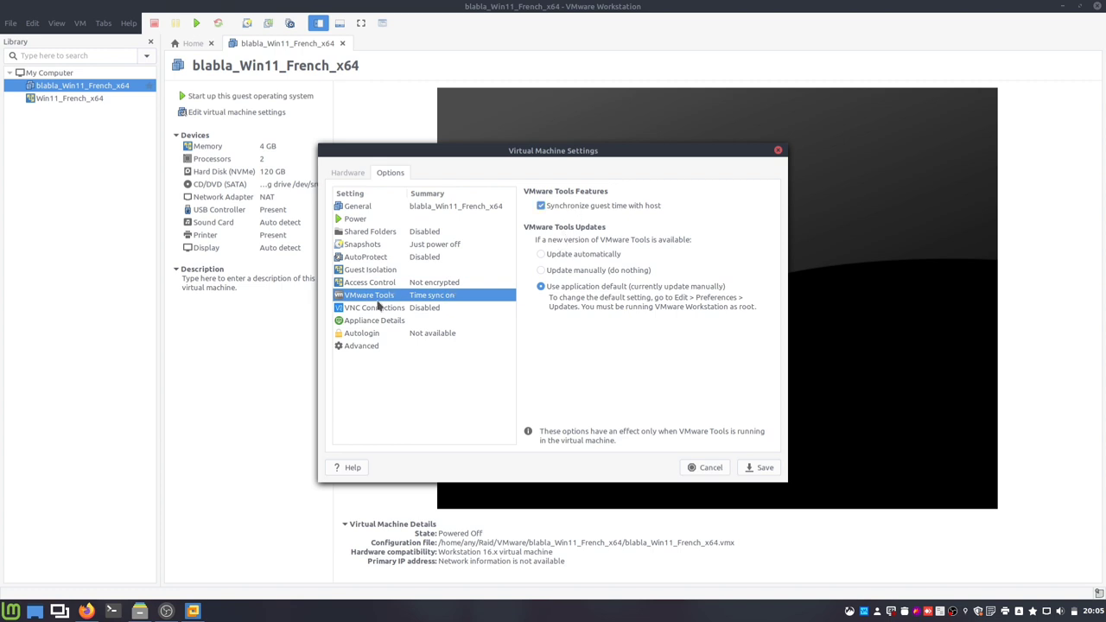
{"action": "left_click", "coordinate": [364, 347]}
{"action": "left_click", "coordinate": [556, 377]}
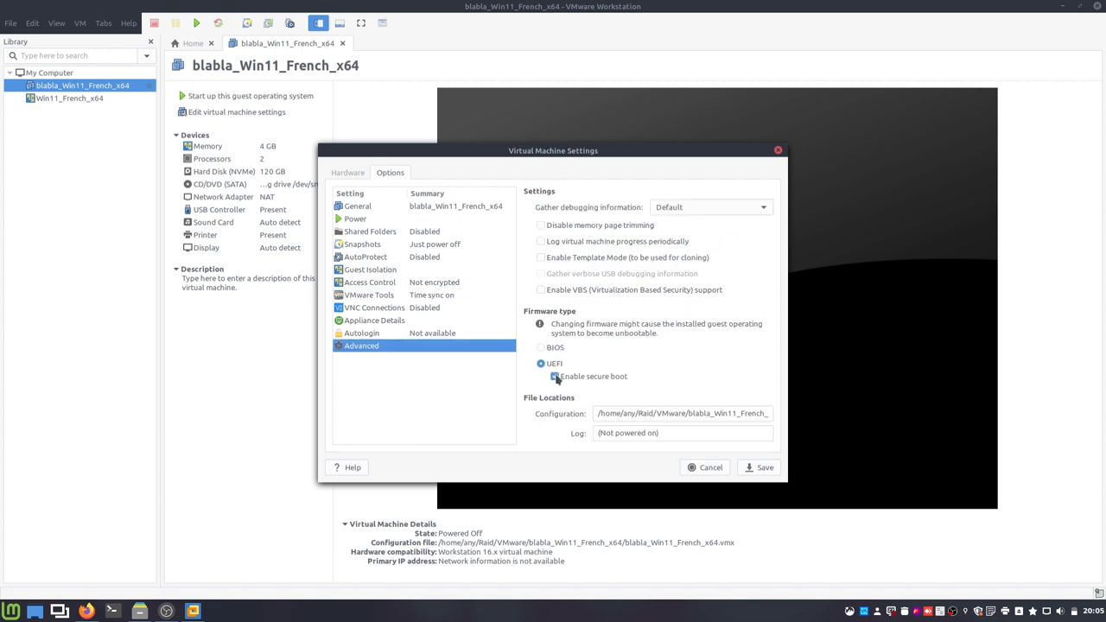
- Encrypt the virtual machine, entering and confirming the encryption password
{"action": "left_click", "coordinate": [377, 288]}
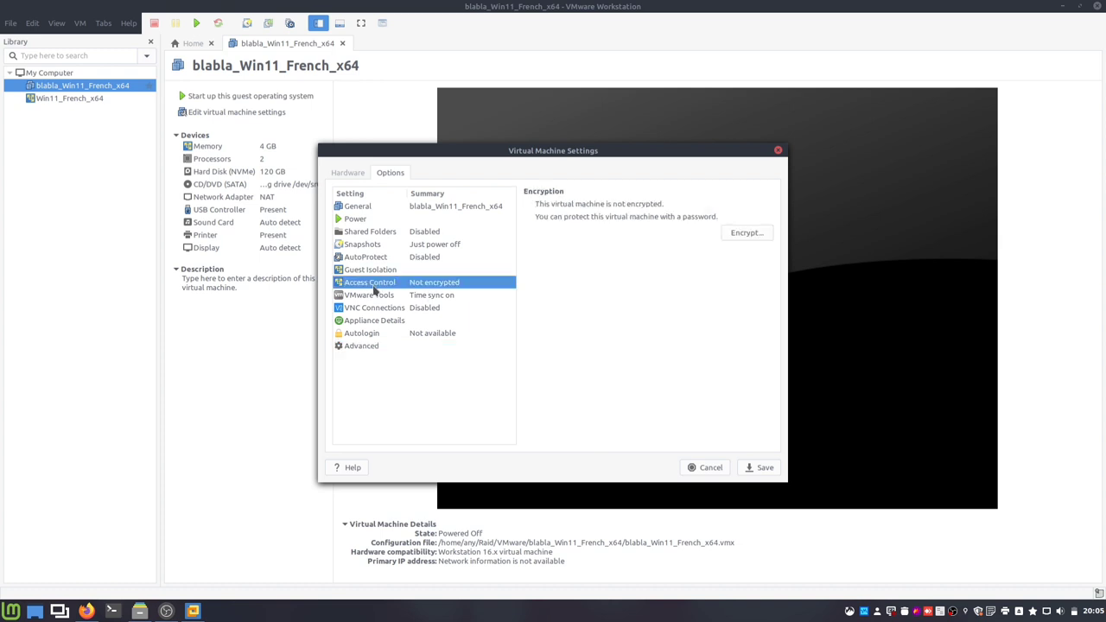
{"action": "left_click", "coordinate": [748, 233]}
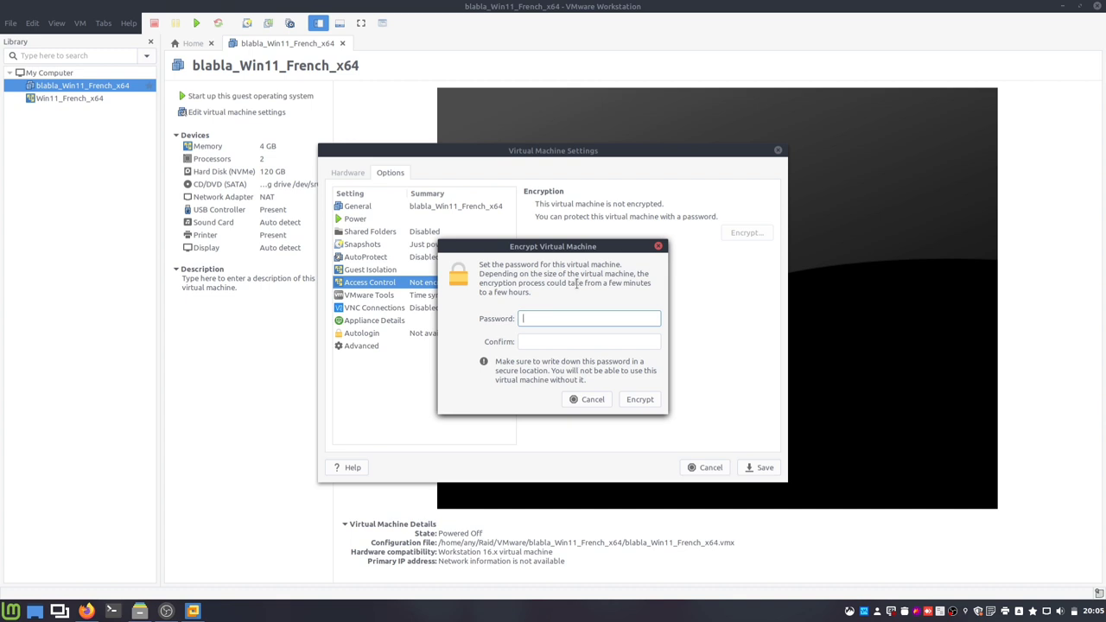
{"action": "type", "text": "••••••"}
{"action": "key", "text": "Tab"}
{"action": "type", "text": "••••••"}
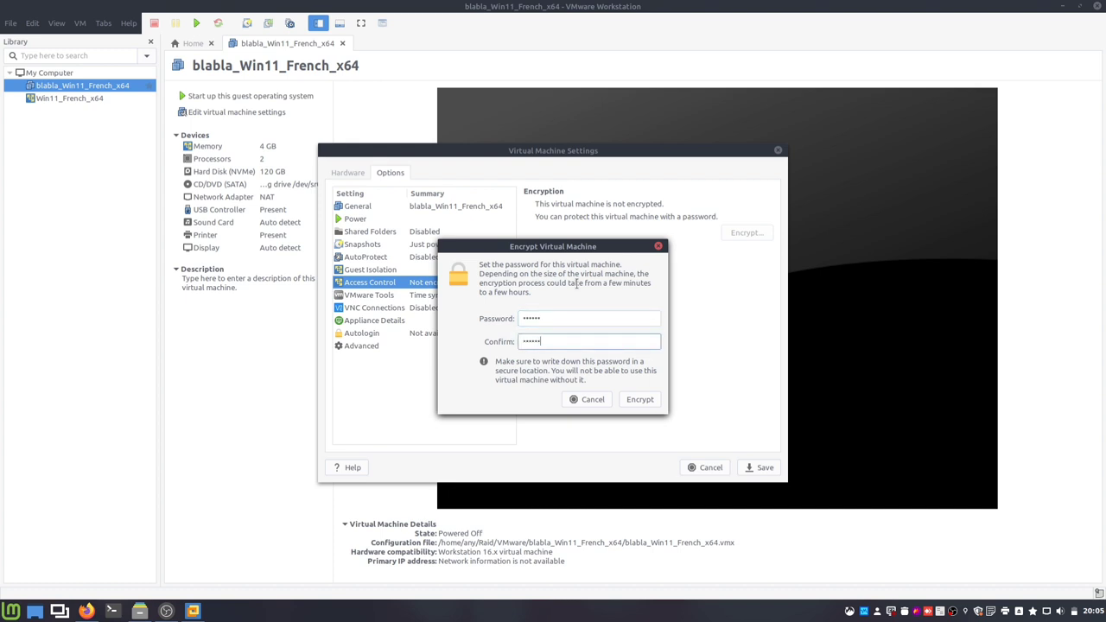
{"action": "left_click", "coordinate": [657, 403]}
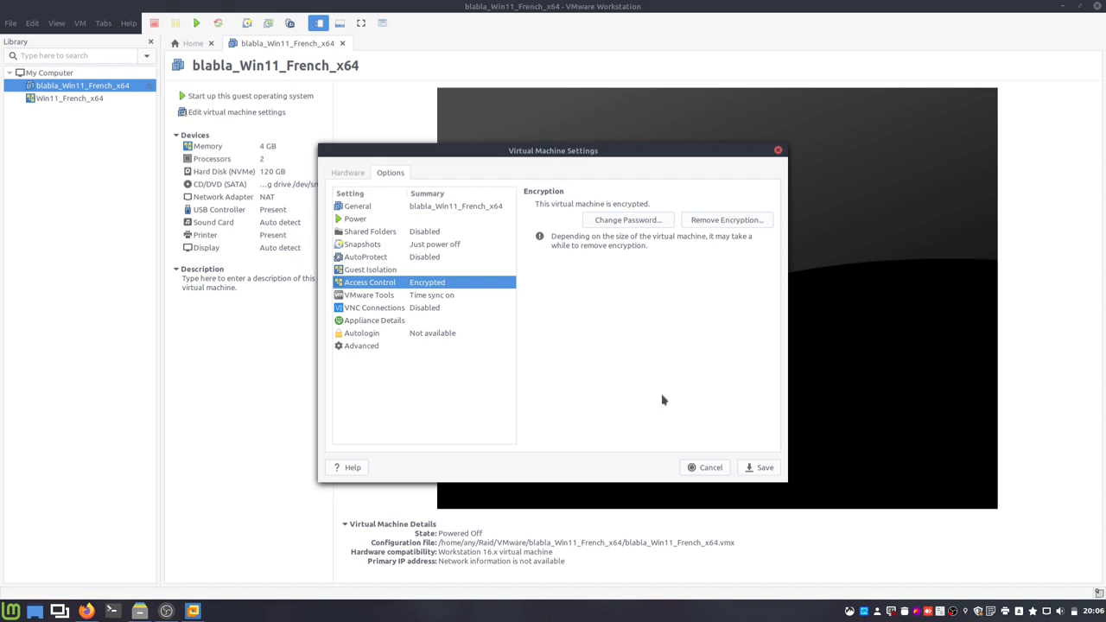
- Add a Trusted Platform Module to the virtual machine's hardware and save the settings
{"action": "left_click", "coordinate": [350, 174]}
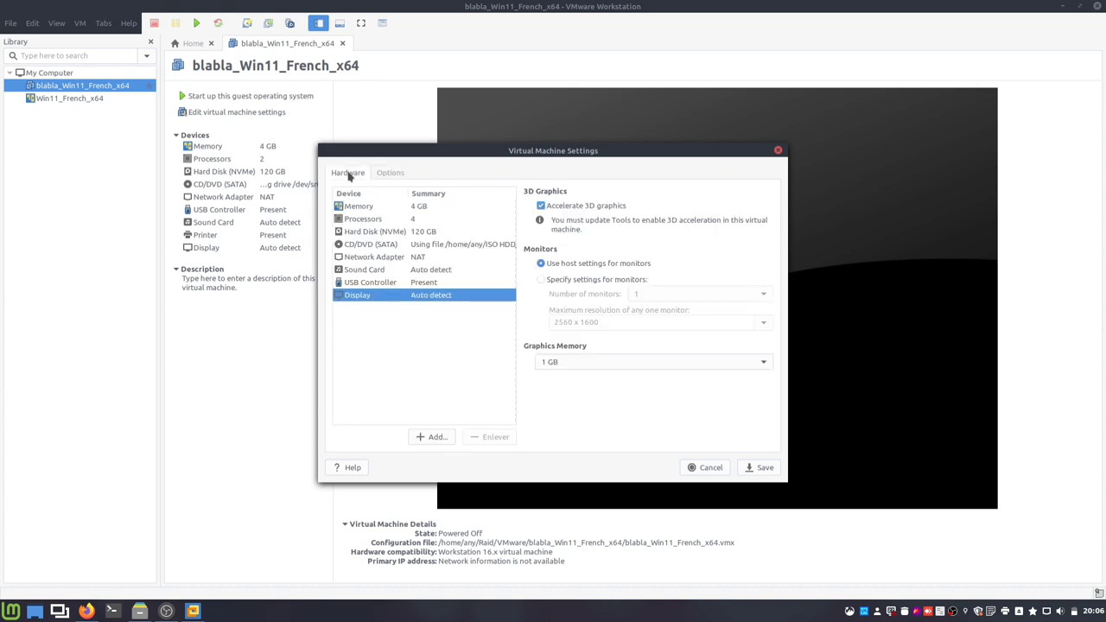
{"action": "left_click", "coordinate": [434, 438]}
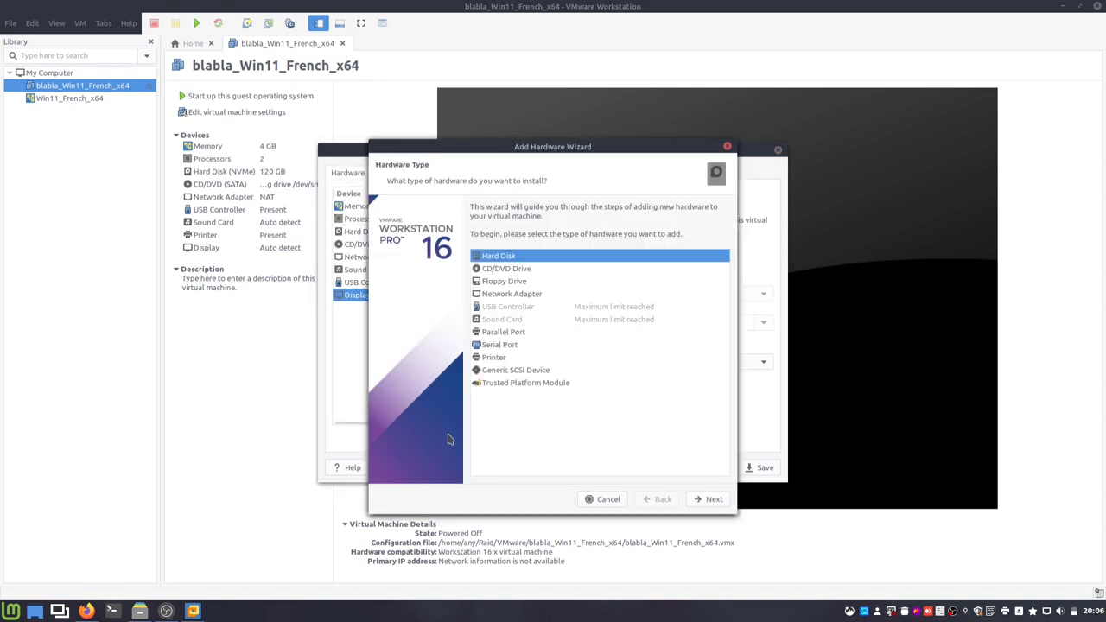
{"action": "double_click", "coordinate": [525, 383]}
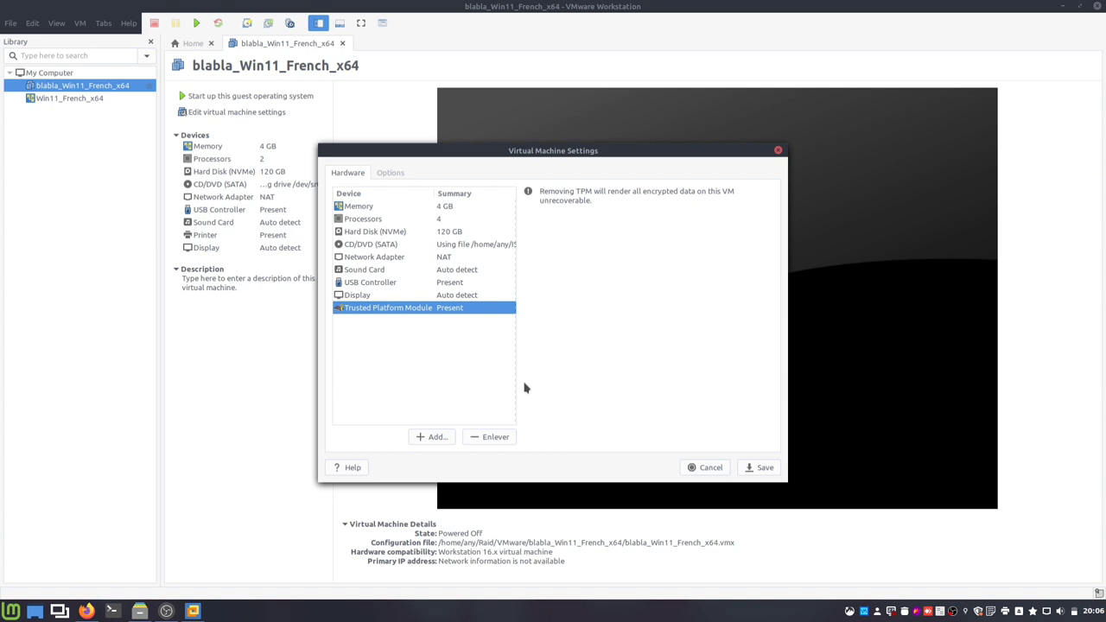
{"action": "left_click", "coordinate": [775, 472]}
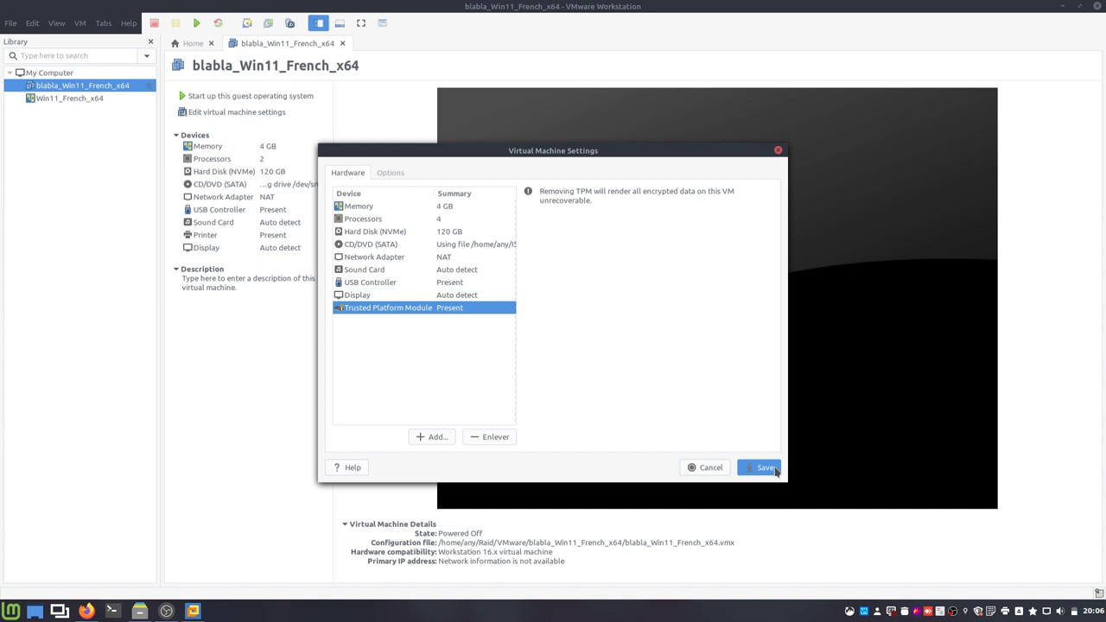
- Power on the blabla_Win11_French_x64 virtual machine to its firmware
{"action": "left_click", "coordinate": [80, 23]}
{"action": "mouse_move", "coordinate": [87, 45]}
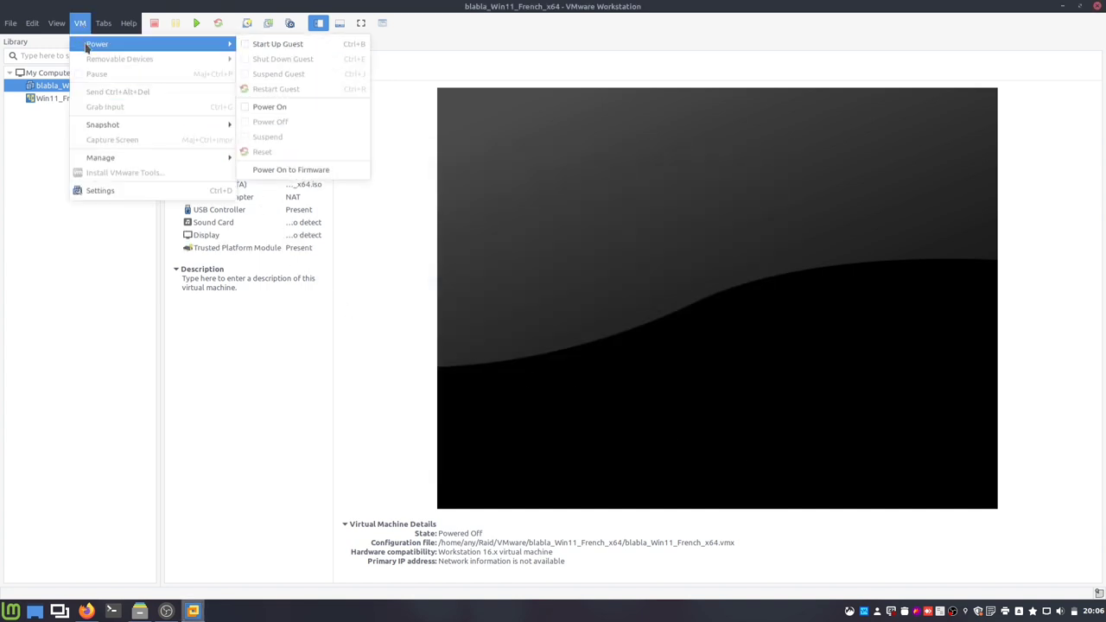
{"action": "left_click", "coordinate": [325, 169]}
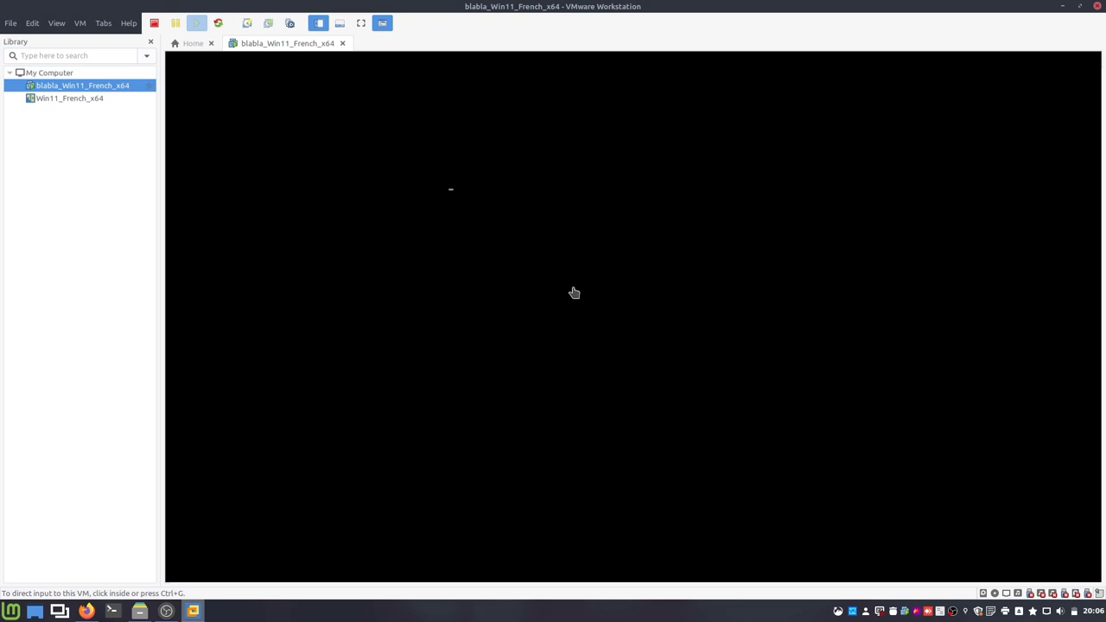
- Boot the virtual machine from EFI VMware Virtual SATA CDROM Drive (1.0) to start the Windows installer
{"action": "left_click", "coordinate": [593, 305]}
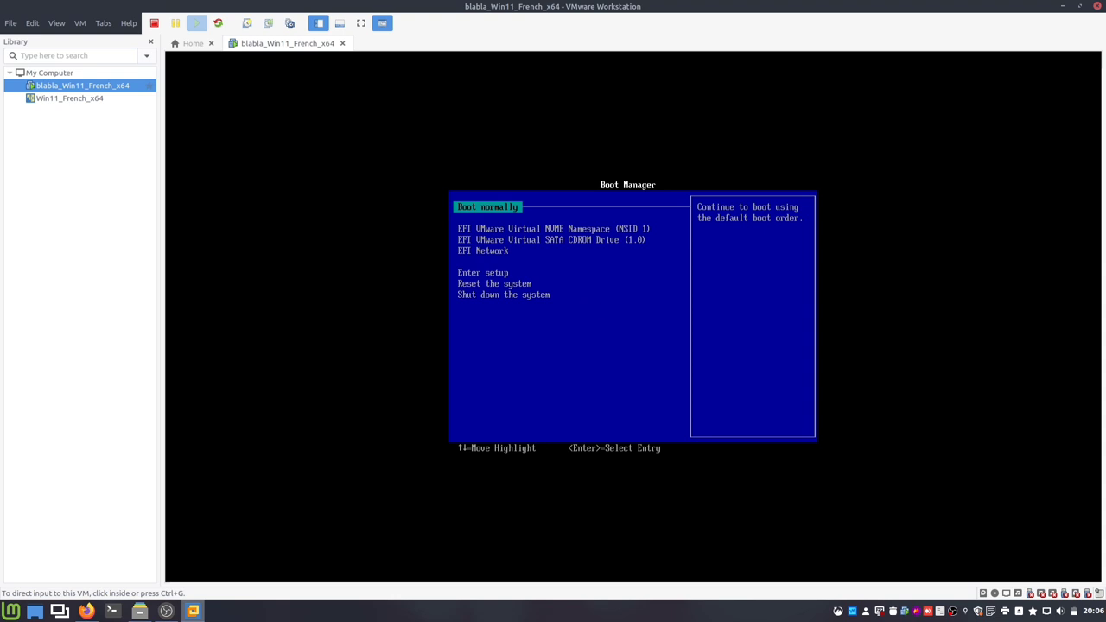
{"action": "key", "text": "Down"}
{"action": "key", "text": "Down"}
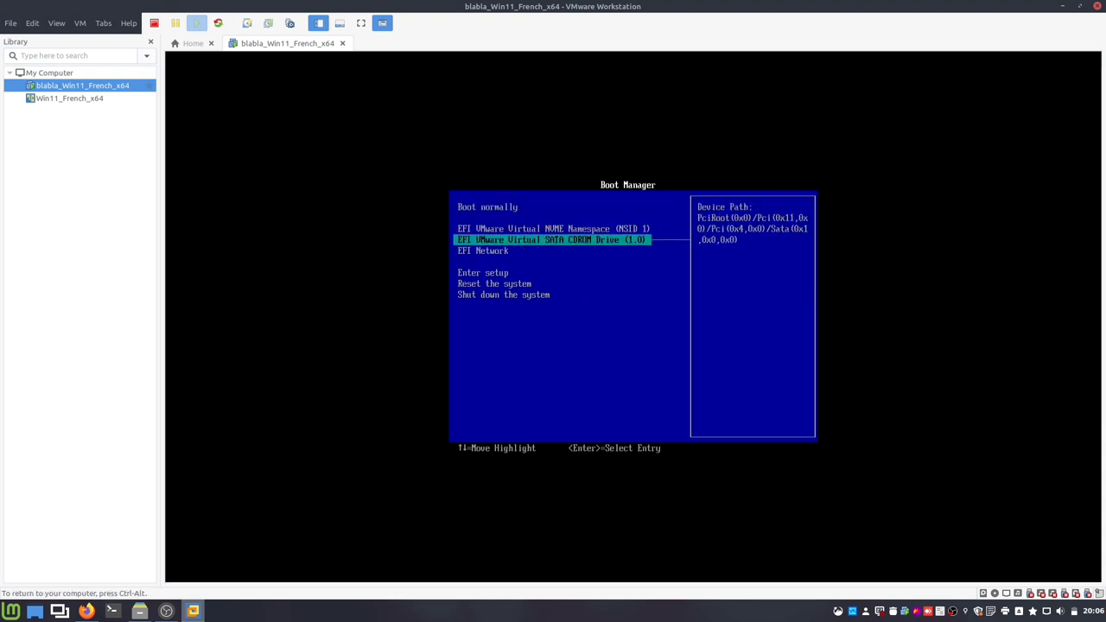
{"action": "key", "text": "Return"}
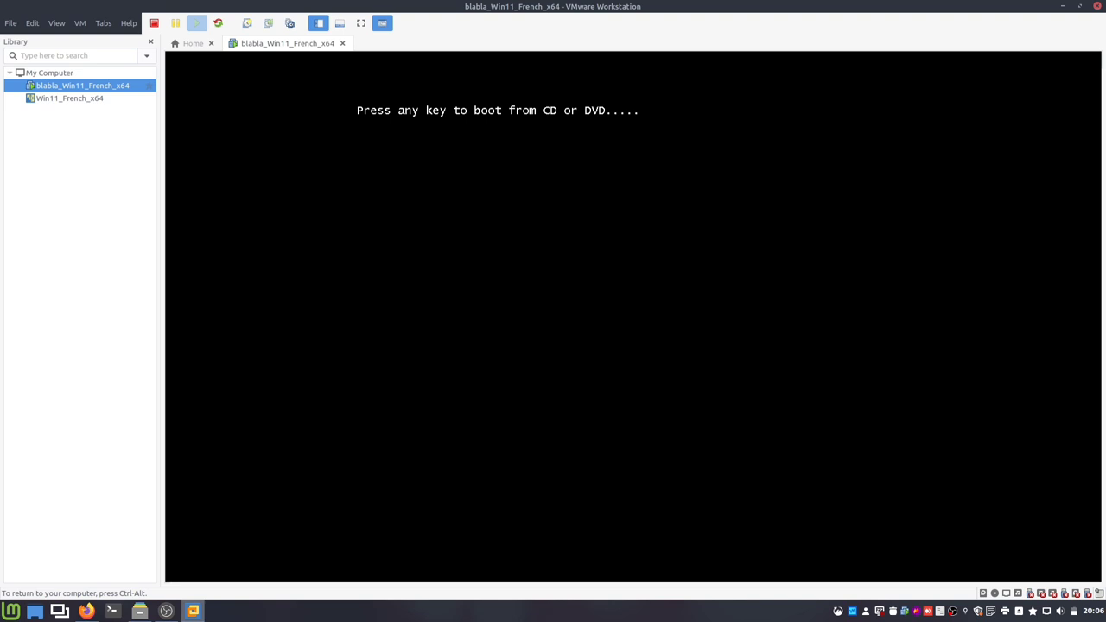
{"action": "key", "text": "Return"}
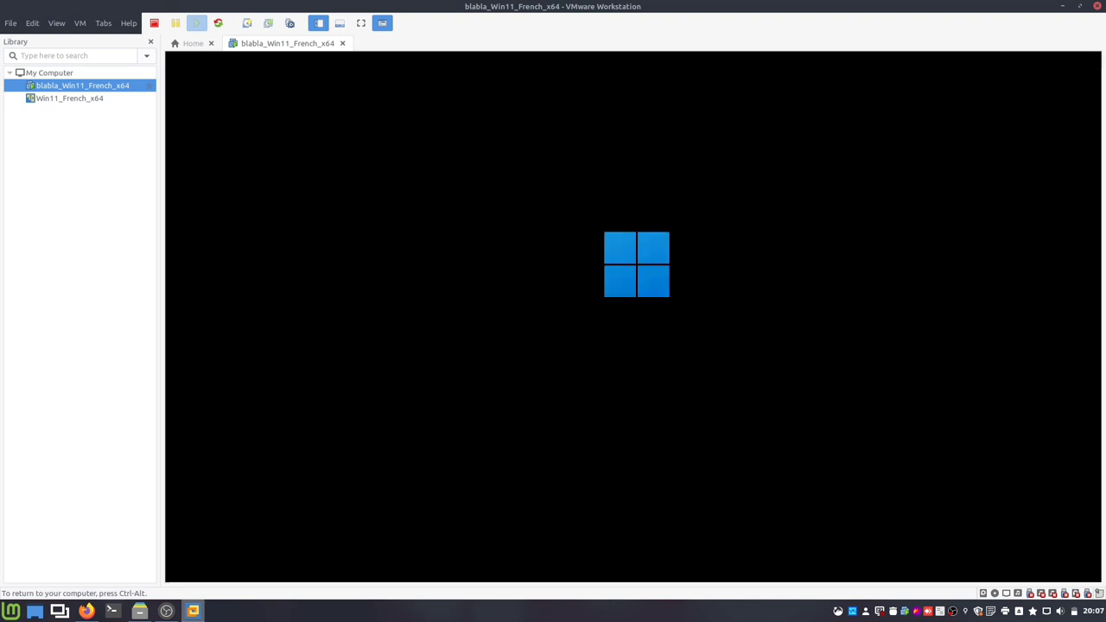
- Hide the virtual machine library, set the installer's time and currency format to Français (Belgique), and continue
{"action": "left_click", "coordinate": [319, 22]}
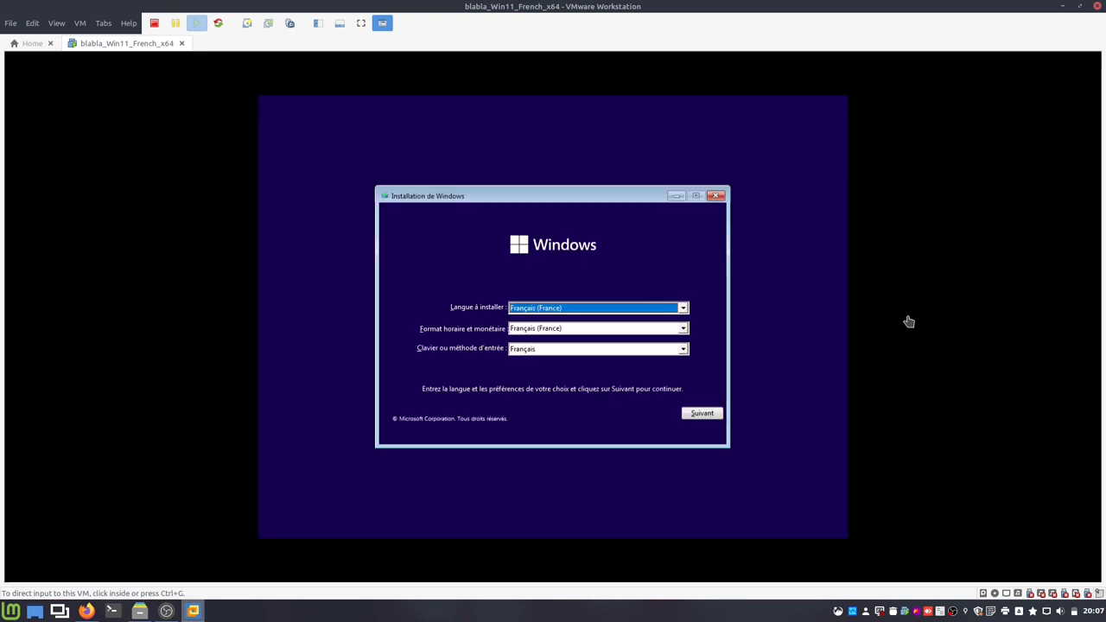
{"action": "left_click", "coordinate": [683, 330]}
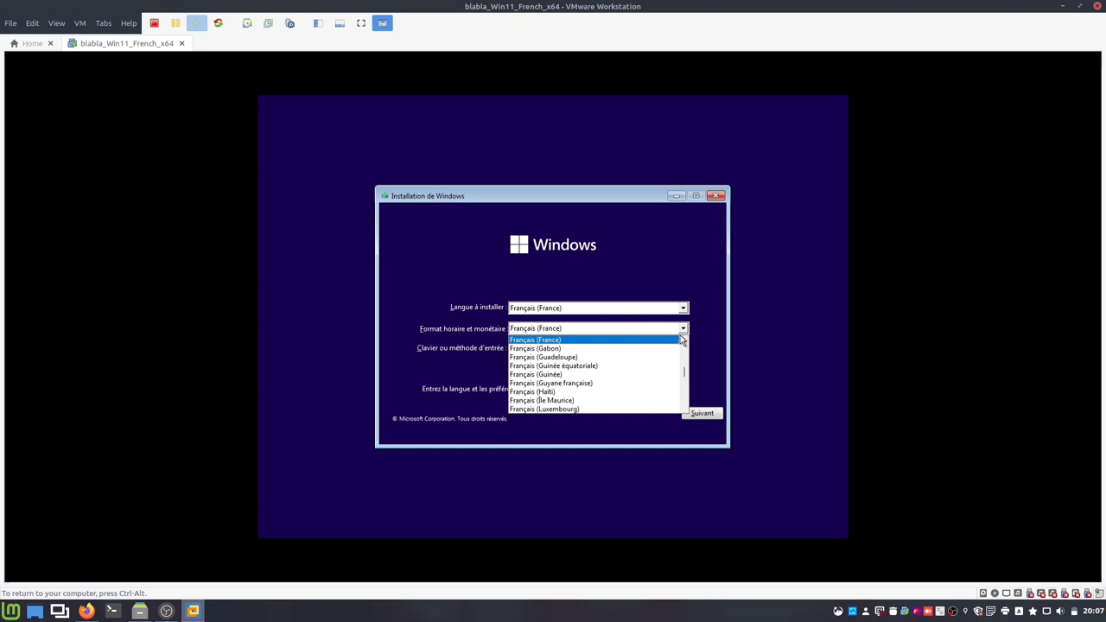
{"action": "scroll", "coordinate": [663, 357], "scroll_direction": "up", "scroll_amount": 4}
{"action": "scroll", "coordinate": [663, 357], "scroll_direction": "up", "scroll_amount": 2}
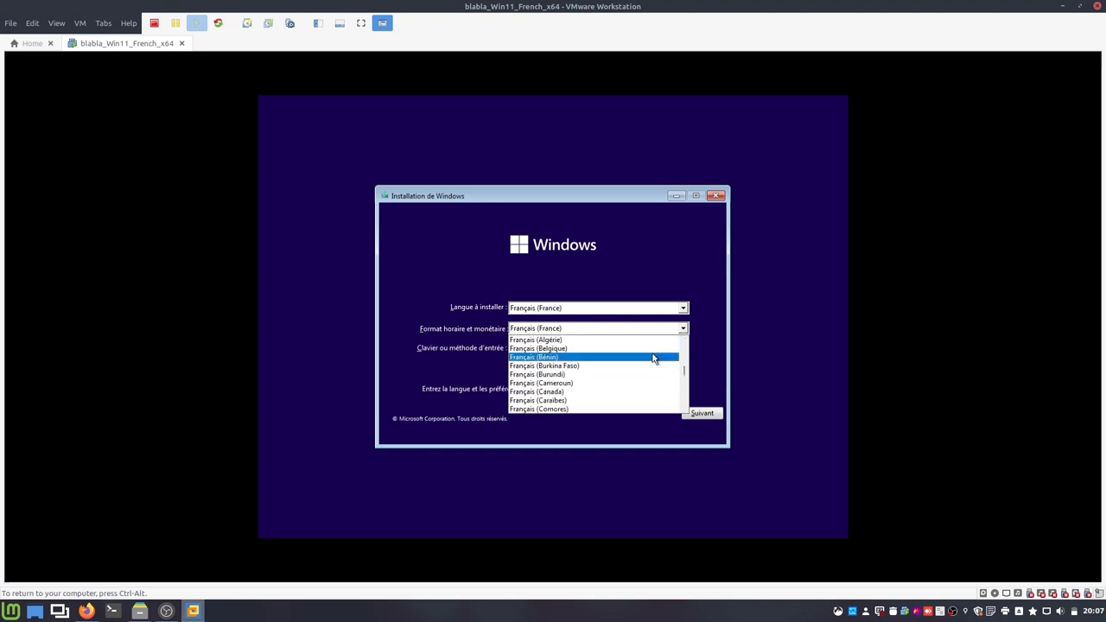
{"action": "left_click", "coordinate": [635, 349]}
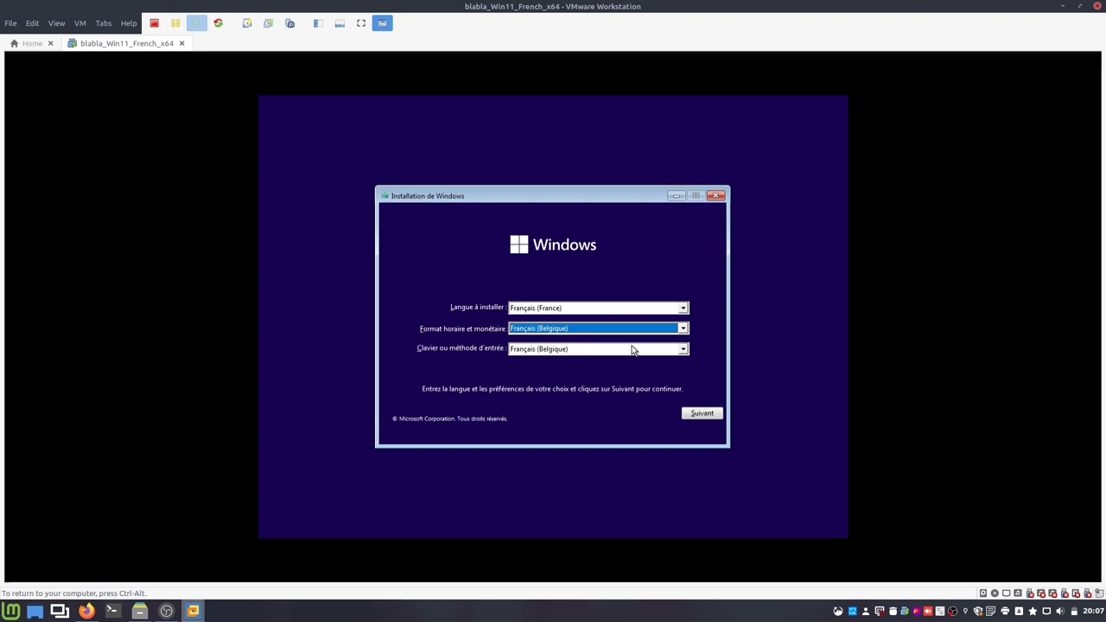
{"action": "left_click", "coordinate": [701, 416]}
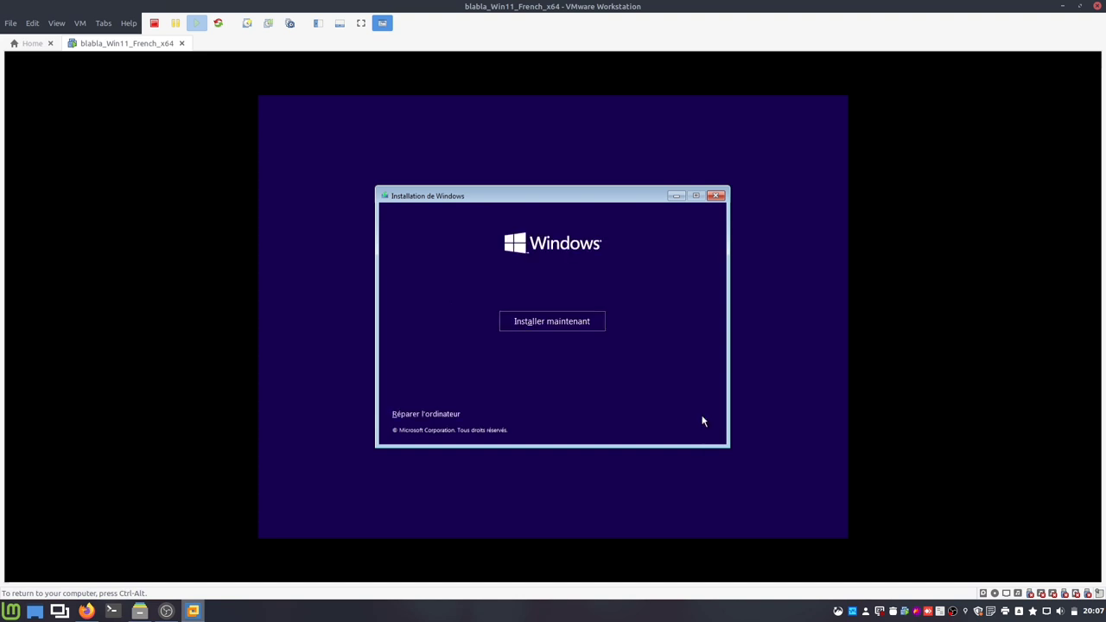
- Start the Windows installation without a product key and choose the Windows 11 Famille edition
{"action": "left_click", "coordinate": [558, 320]}
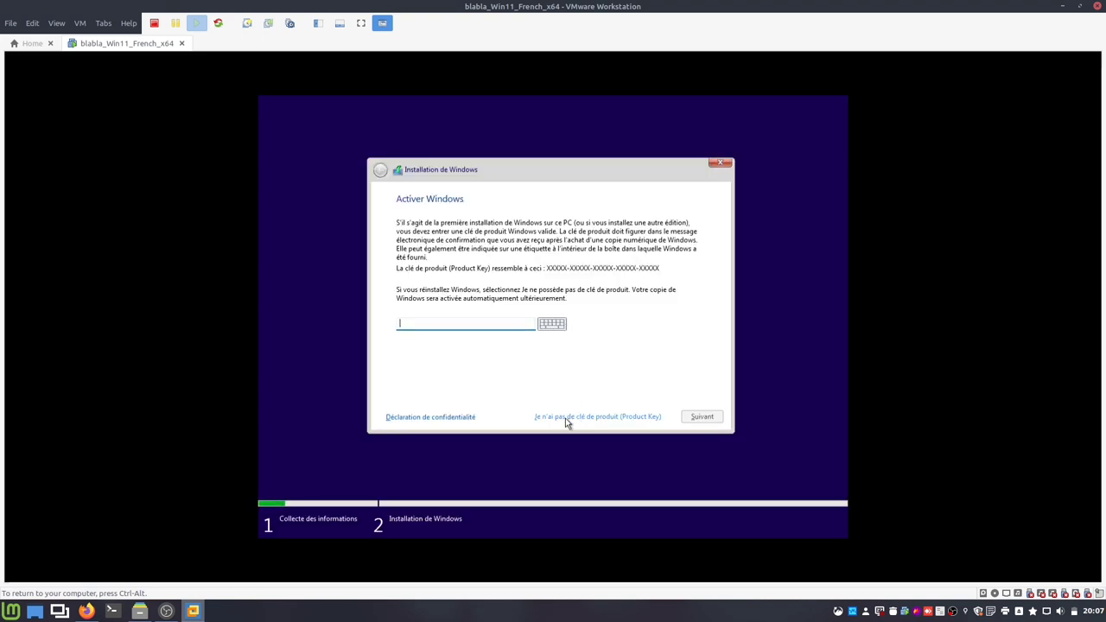
{"action": "left_click", "coordinate": [563, 418]}
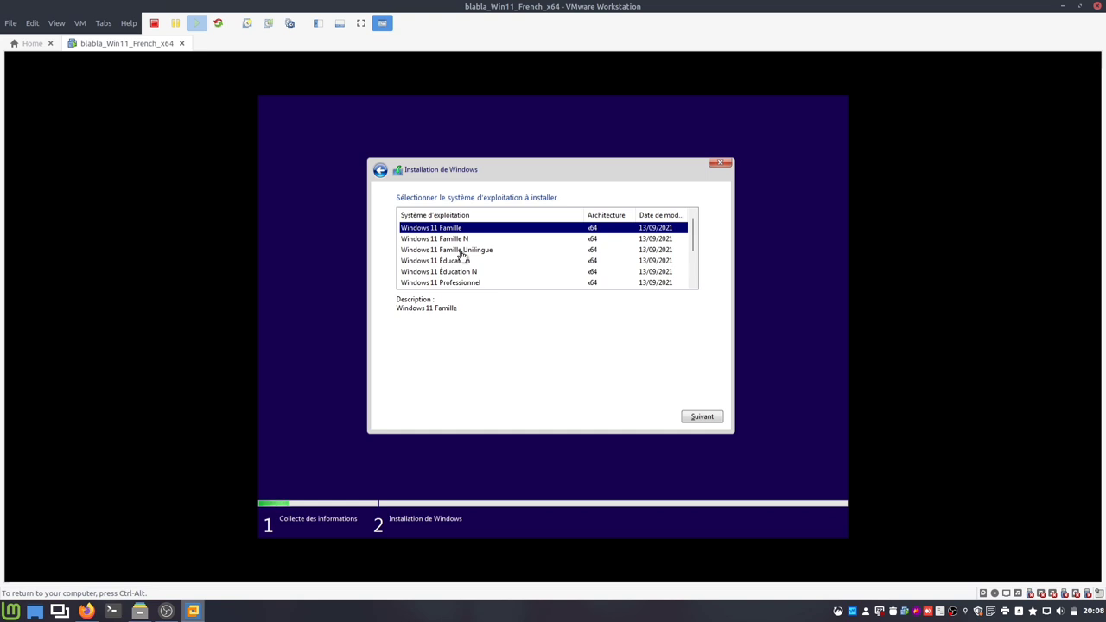
{"action": "left_click", "coordinate": [703, 417]}
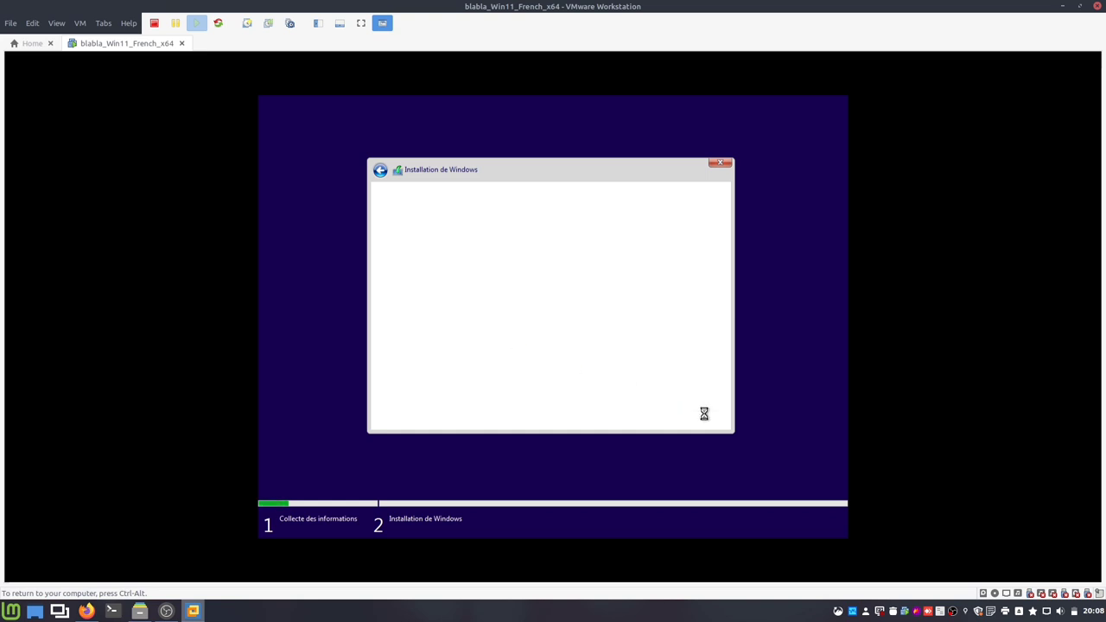
- Accept the Microsoft licence terms and run a custom installation of Windows on the virtual disk
{"action": "left_click", "coordinate": [473, 398]}
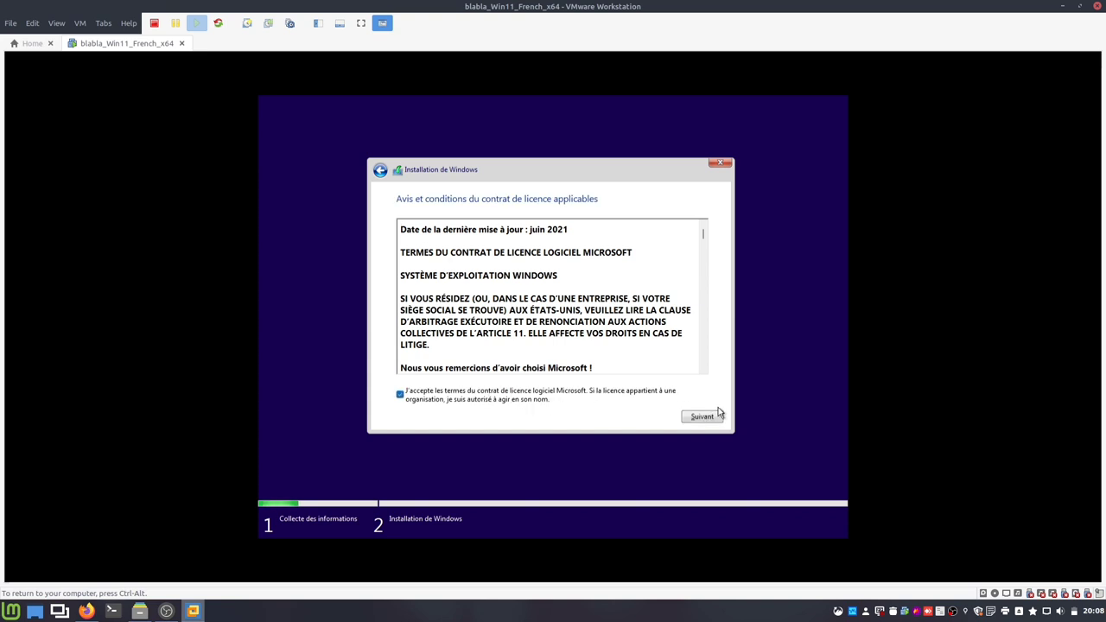
{"action": "left_click", "coordinate": [703, 417]}
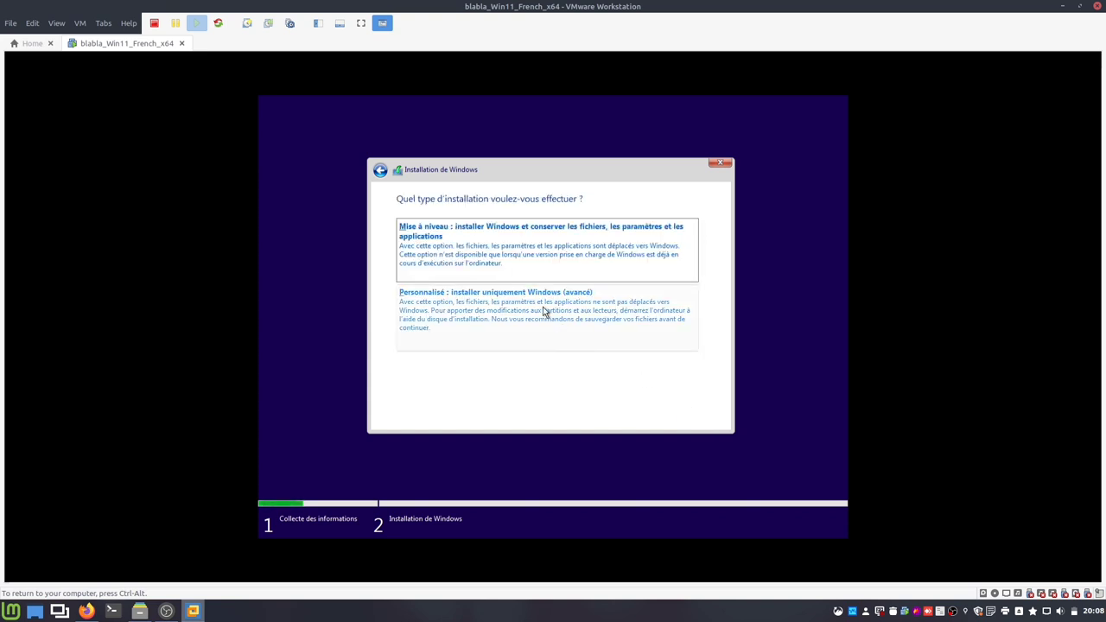
{"action": "left_click", "coordinate": [545, 312]}
{"action": "left_click", "coordinate": [701, 418]}
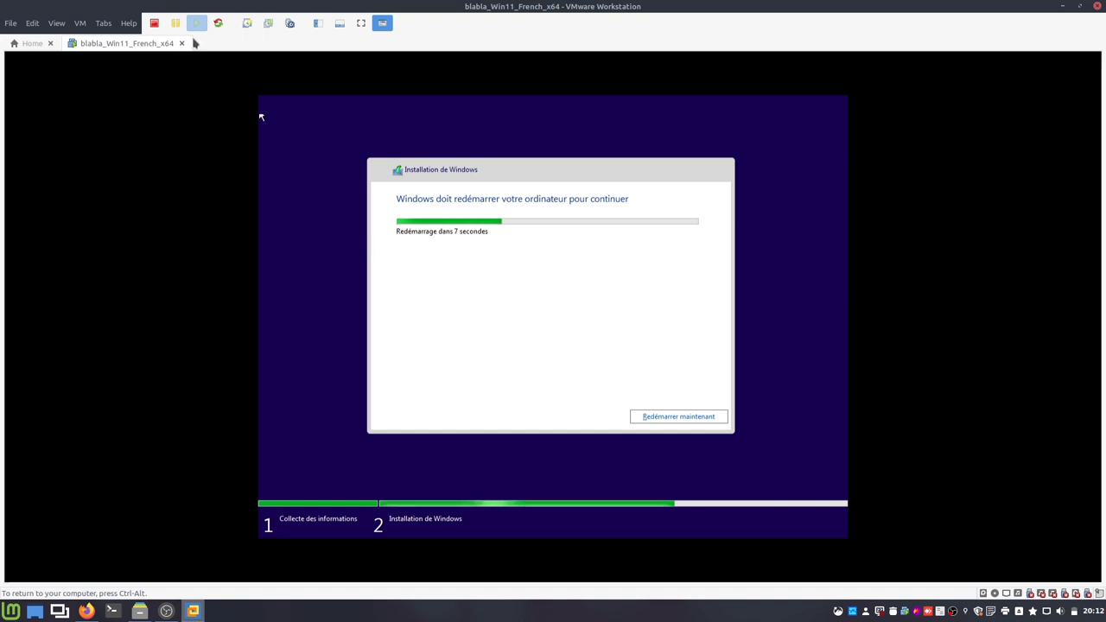
- Power off the virtual machine, remove its CD/DVD (SATA) drive from the hardware, and save the settings
{"action": "left_click", "coordinate": [155, 25]}
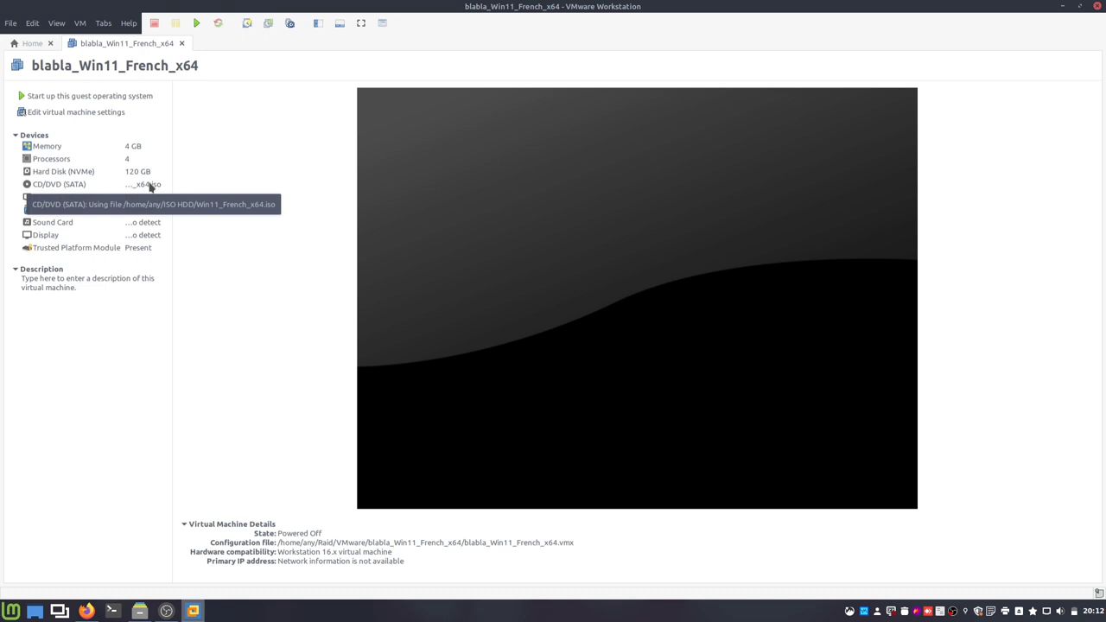
{"action": "left_click", "coordinate": [123, 113]}
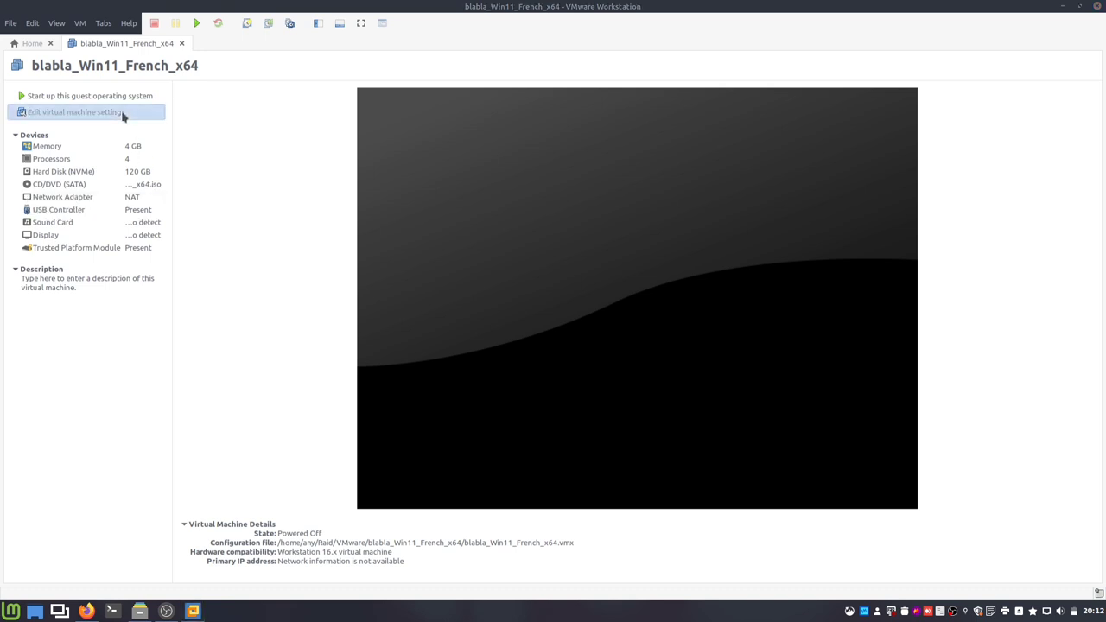
{"action": "left_click", "coordinate": [477, 248]}
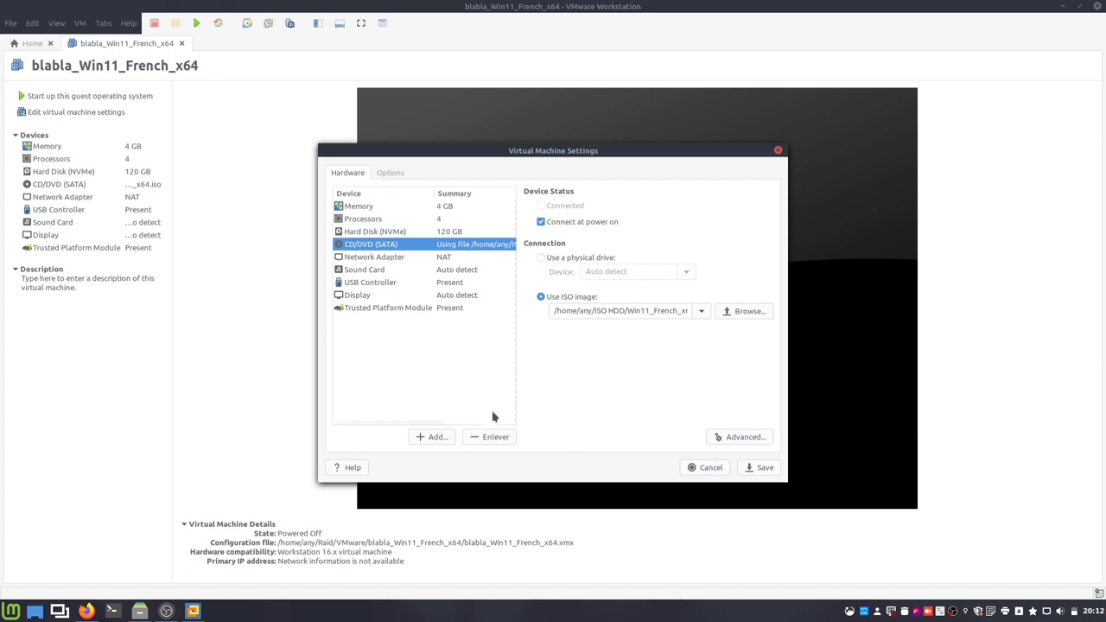
{"action": "left_click", "coordinate": [489, 437]}
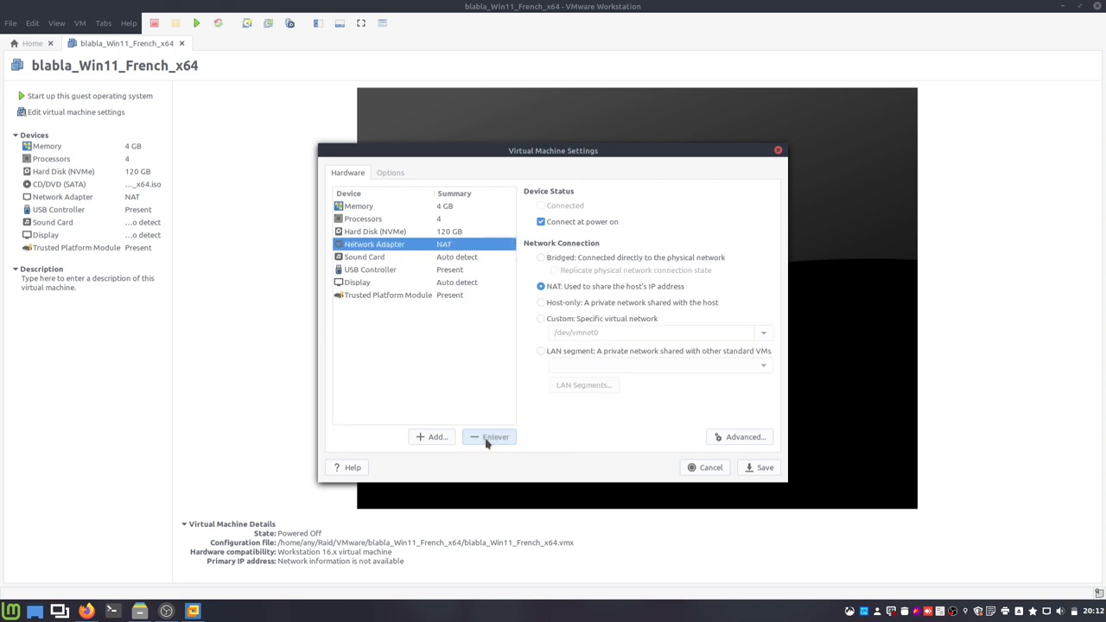
{"action": "left_click", "coordinate": [750, 469]}
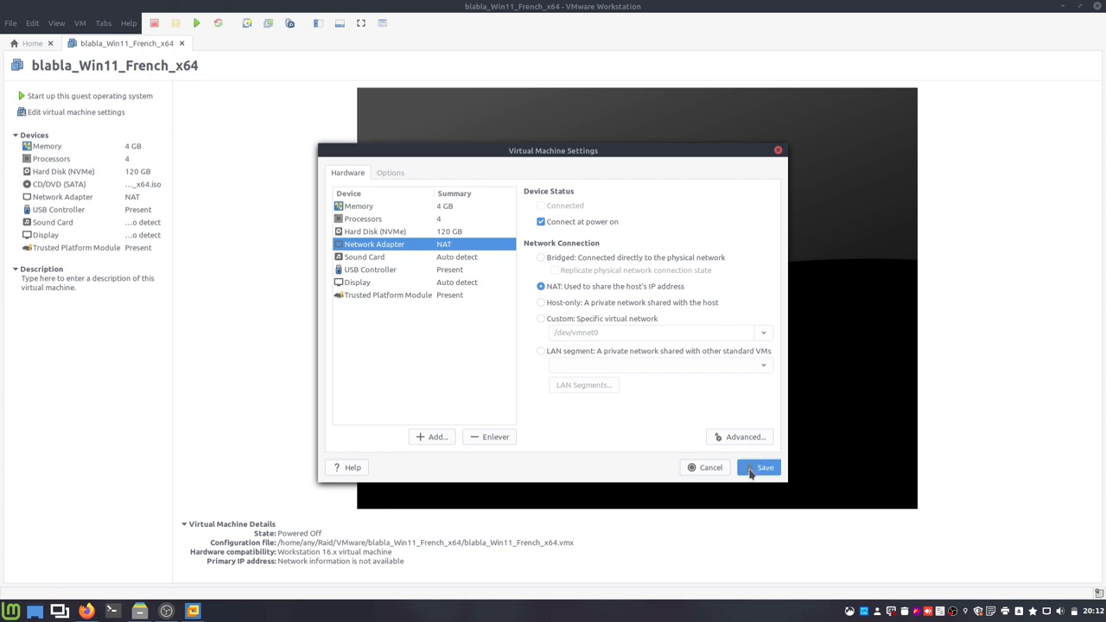
- Take a snapshot of the powered-off virtual machine named freshpreinstall
{"action": "left_click", "coordinate": [247, 22]}
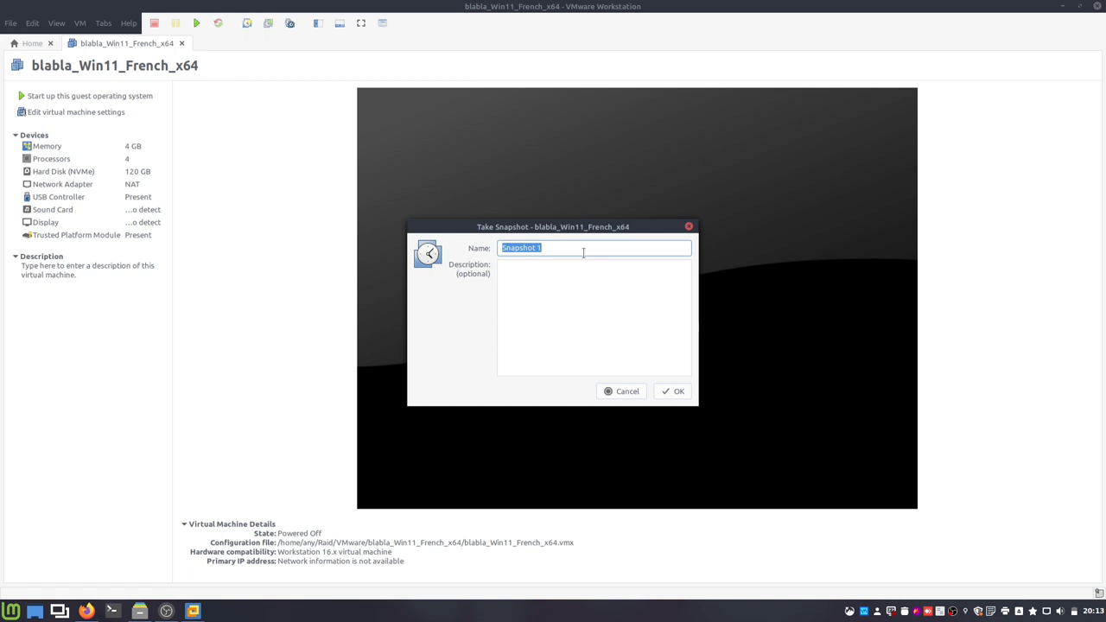
{"action": "type", "text": "freshpreinstall"}
{"action": "left_click", "coordinate": [671, 393]}
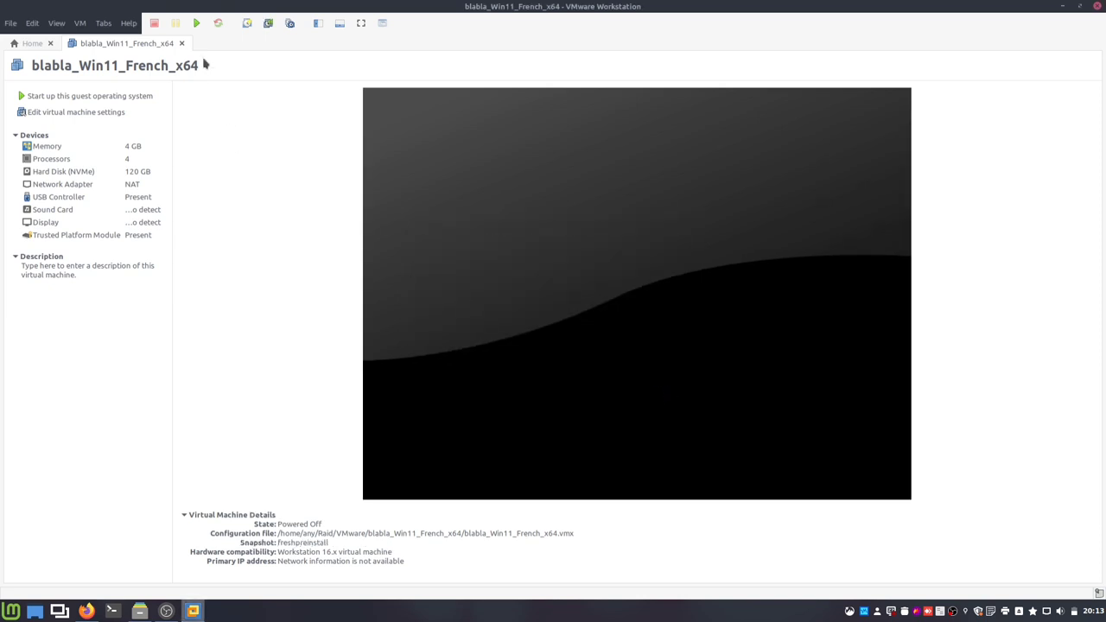
- Start the virtual machine, confirm Belgique as the region, choose the Français (Belgique) keyboard layout, and skip a second layout
{"action": "left_click", "coordinate": [197, 23]}
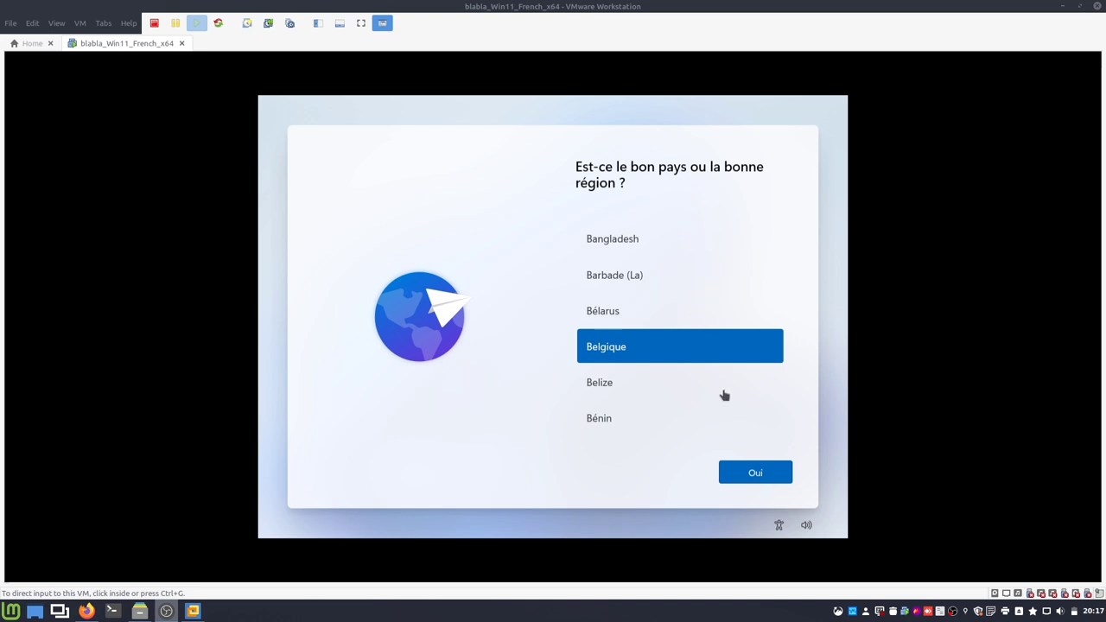
{"action": "left_click", "coordinate": [755, 472]}
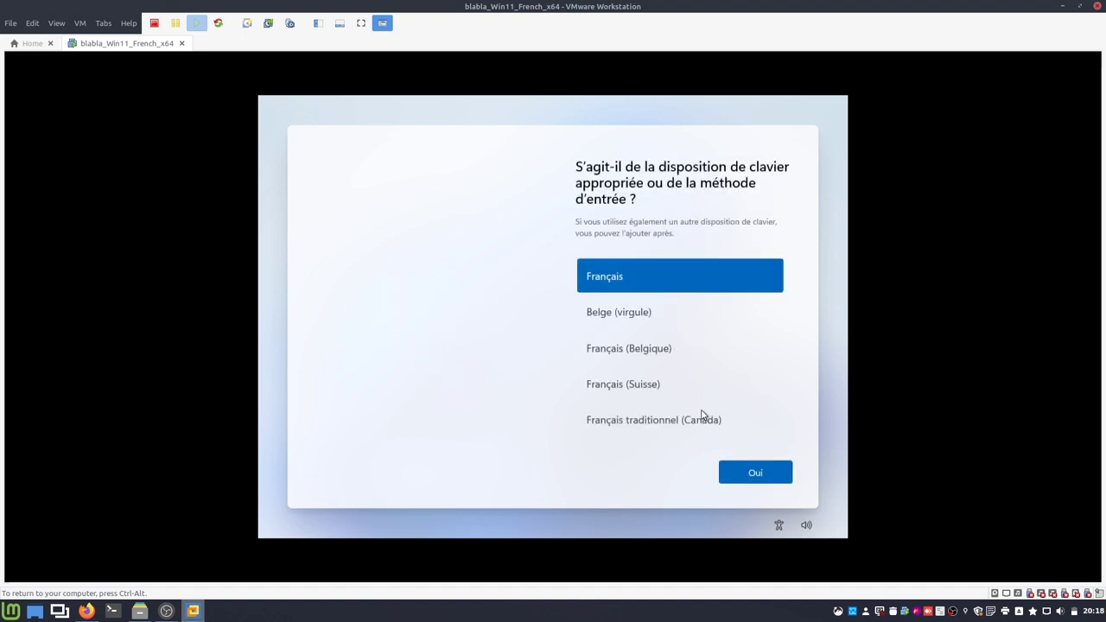
{"action": "left_click", "coordinate": [605, 349]}
{"action": "left_click", "coordinate": [745, 469]}
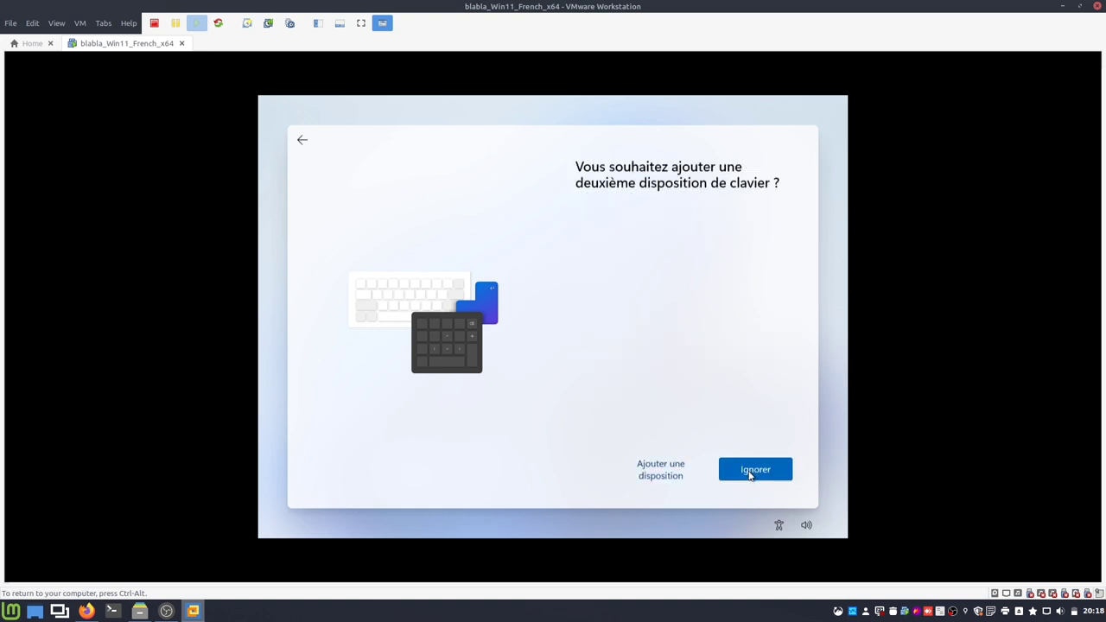
{"action": "left_click", "coordinate": [751, 475]}
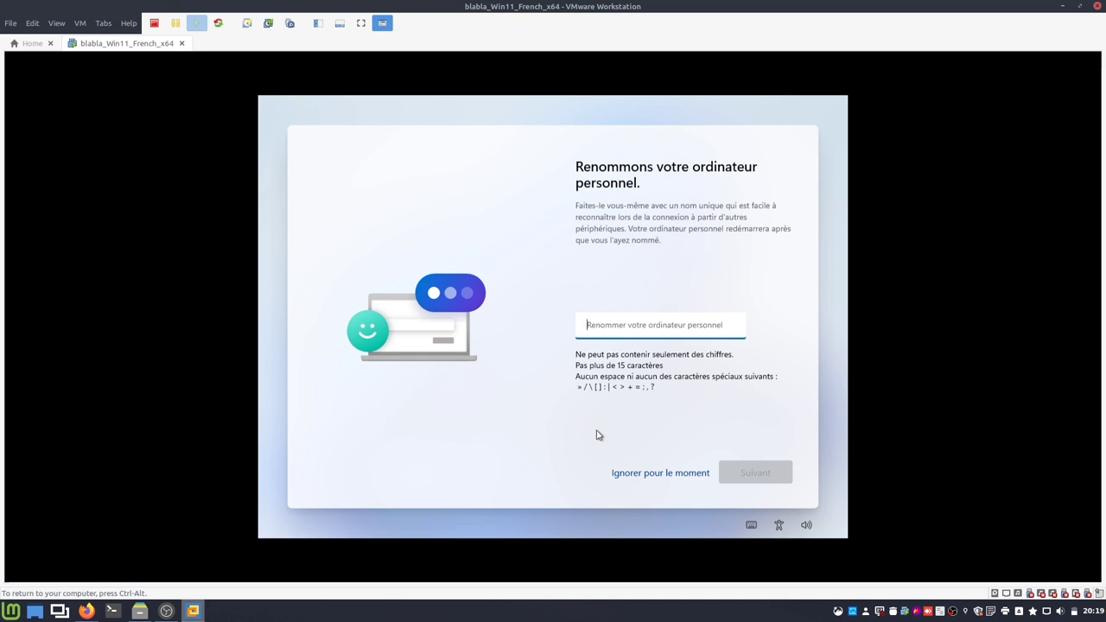
- Name the computer vmwin11 in the Windows setup and continue
{"action": "type", "text": "vmwin"}
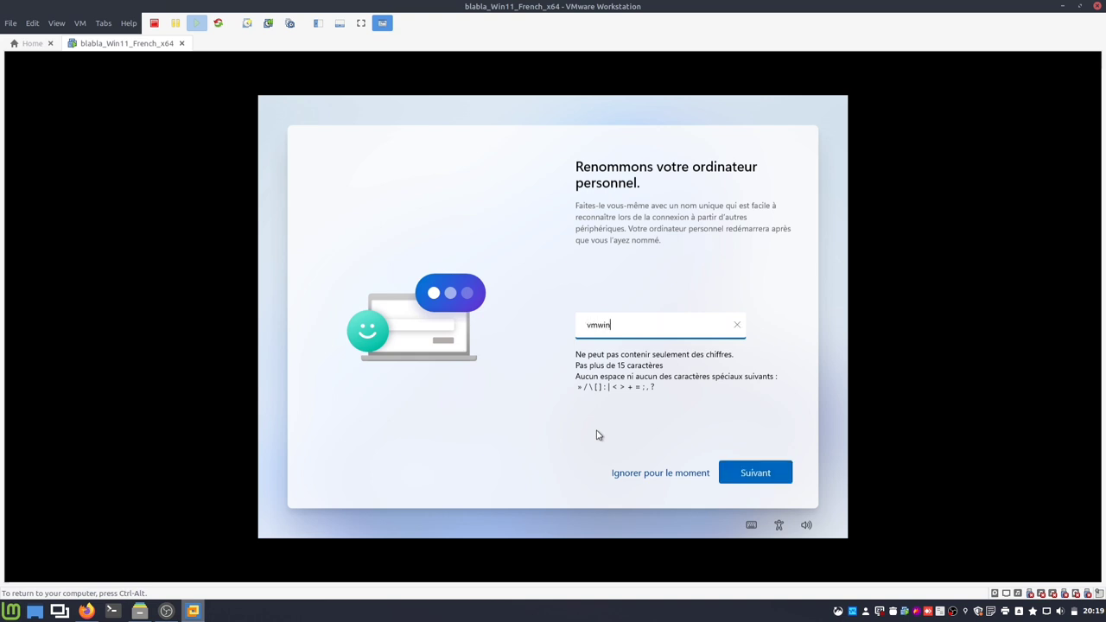
{"action": "type", "text": "11"}
{"action": "left_click", "coordinate": [741, 475]}
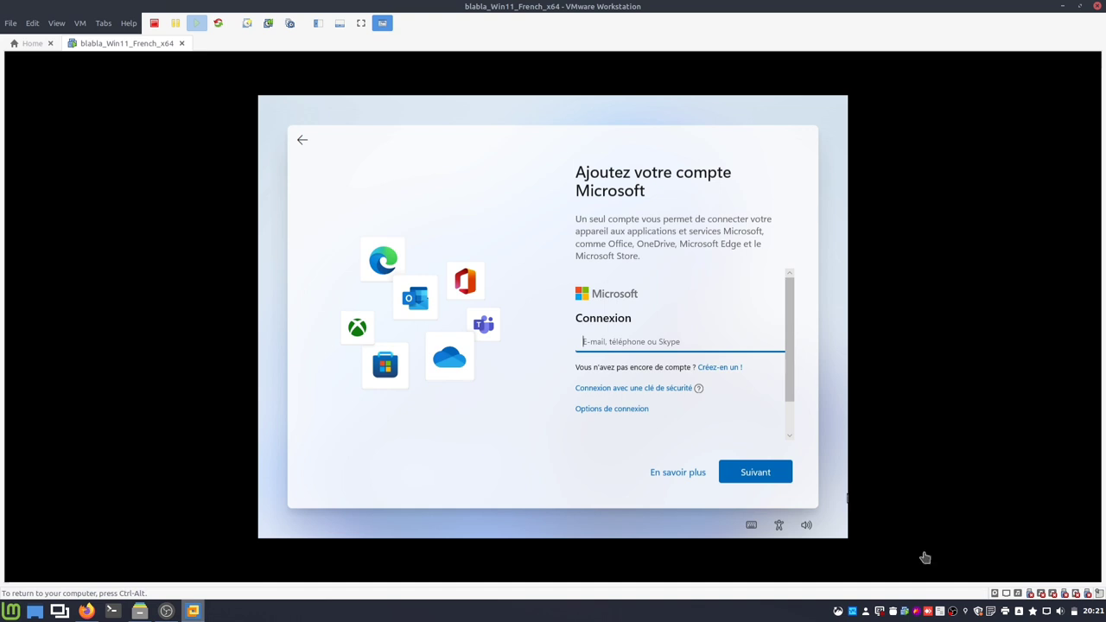
- Disconnect the virtual network adapter and bypass the Microsoft account sign-in by choosing to create an account
{"action": "left_click", "coordinate": [1007, 595]}
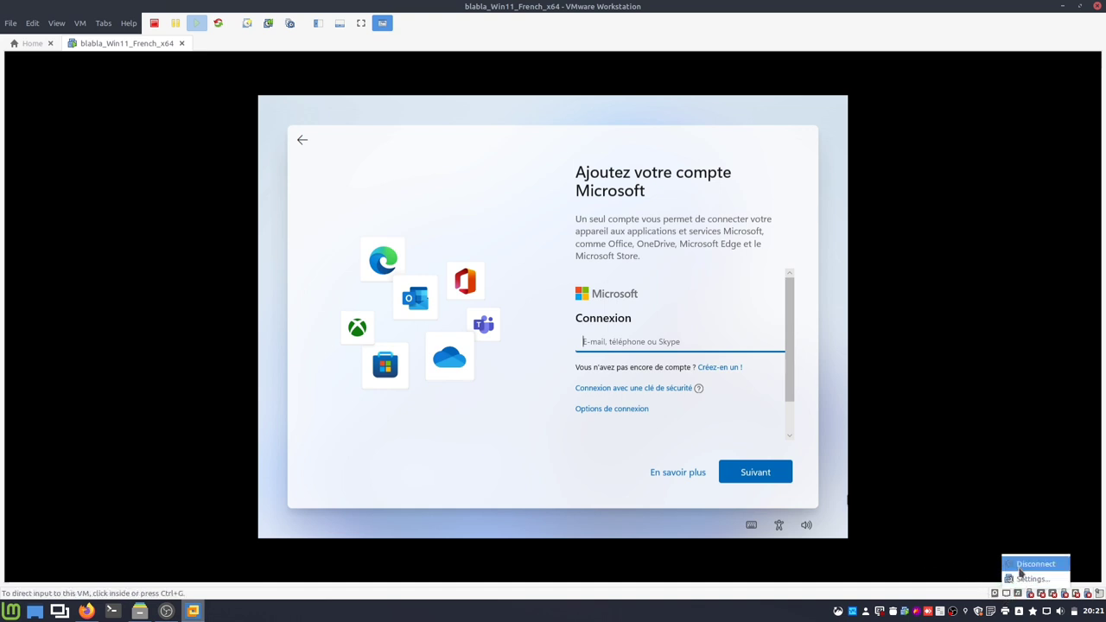
{"action": "key", "text": "Escape"}
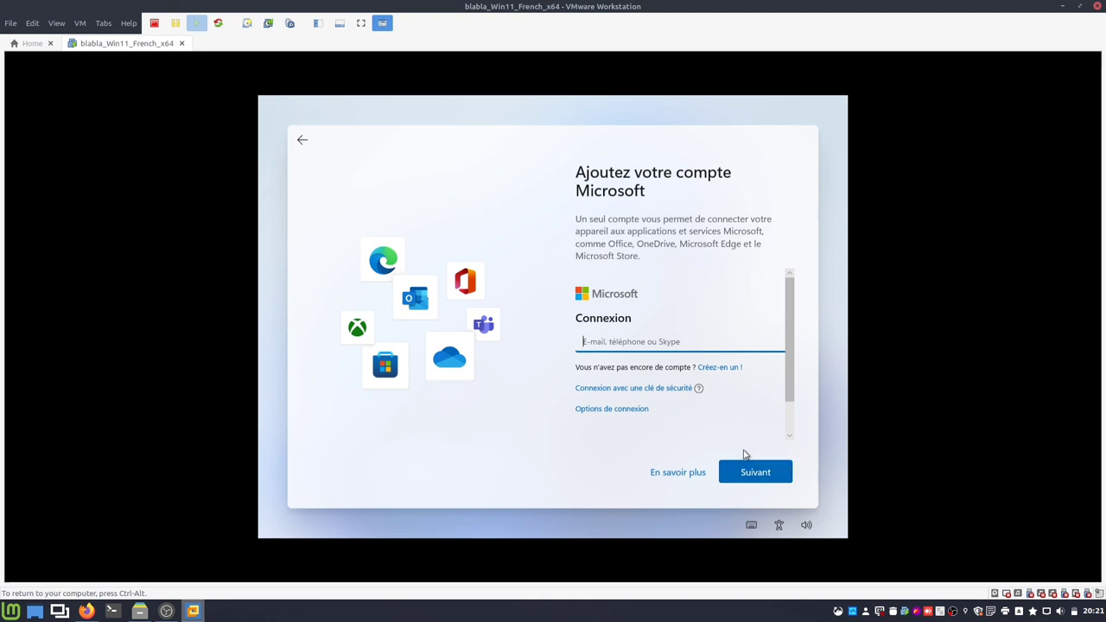
{"action": "left_click", "coordinate": [720, 367]}
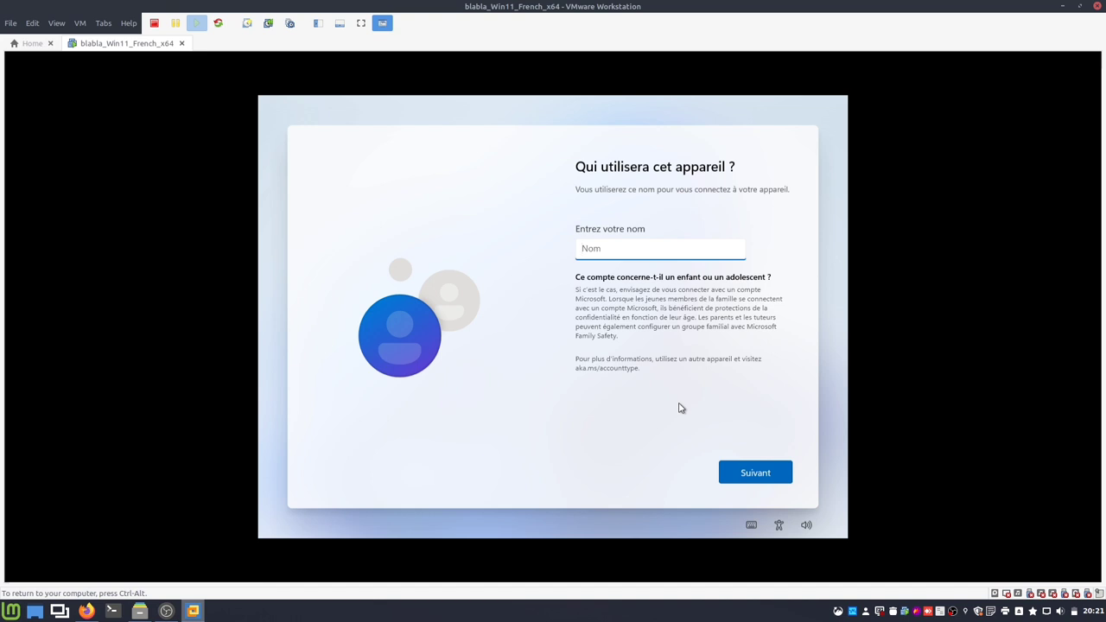
- Create the local user bbl without a password and reconnect the virtual network adapter
{"action": "type", "text": "bbl"}
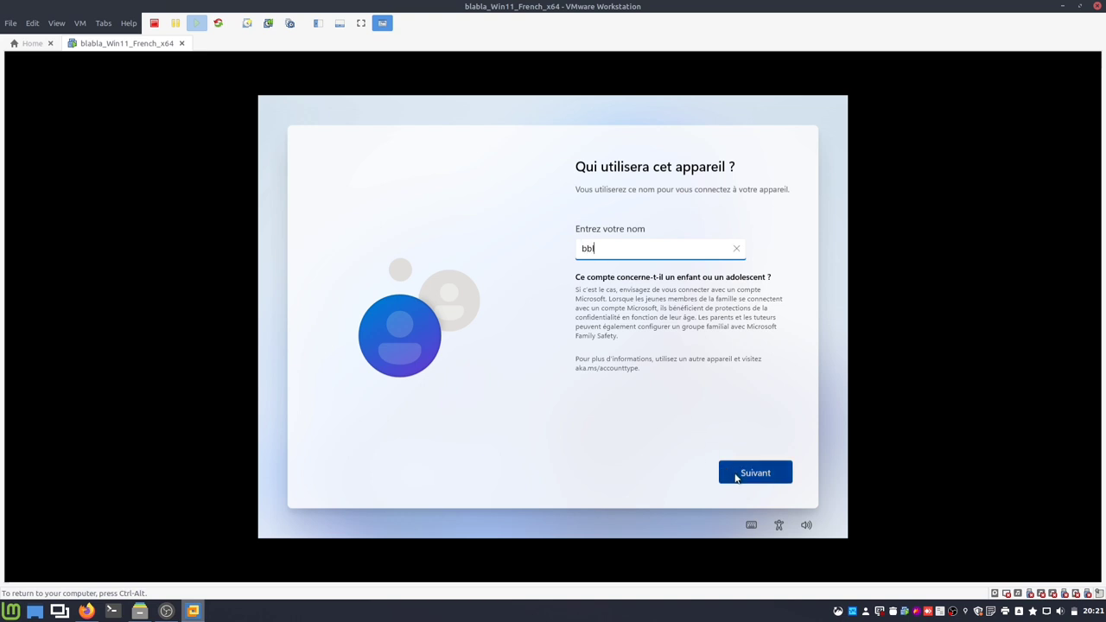
{"action": "left_click", "coordinate": [736, 478]}
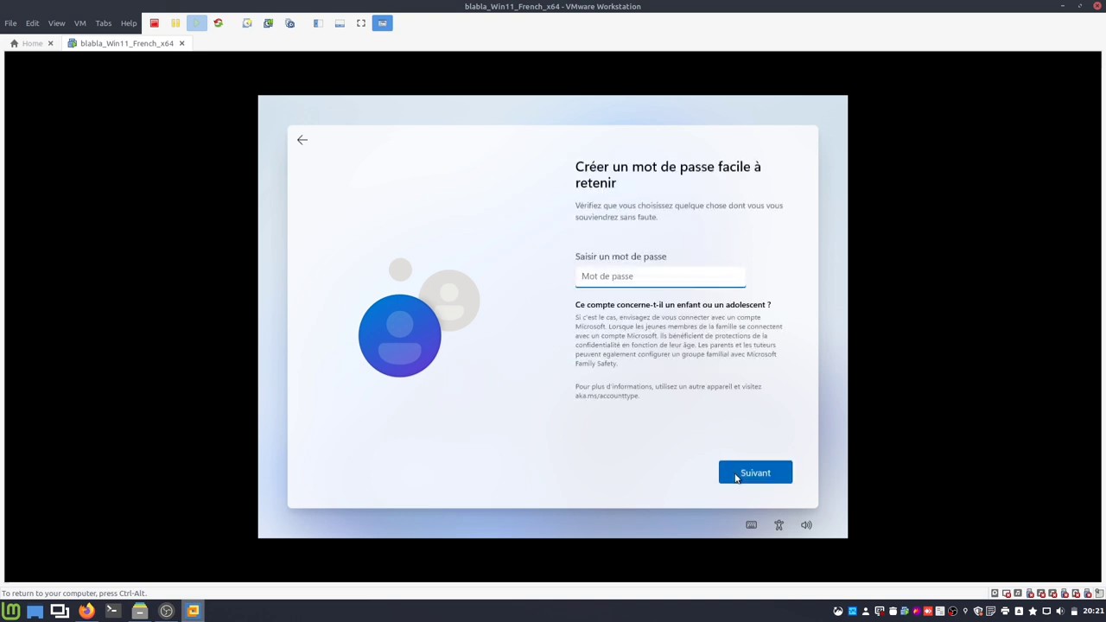
{"action": "left_click", "coordinate": [736, 478]}
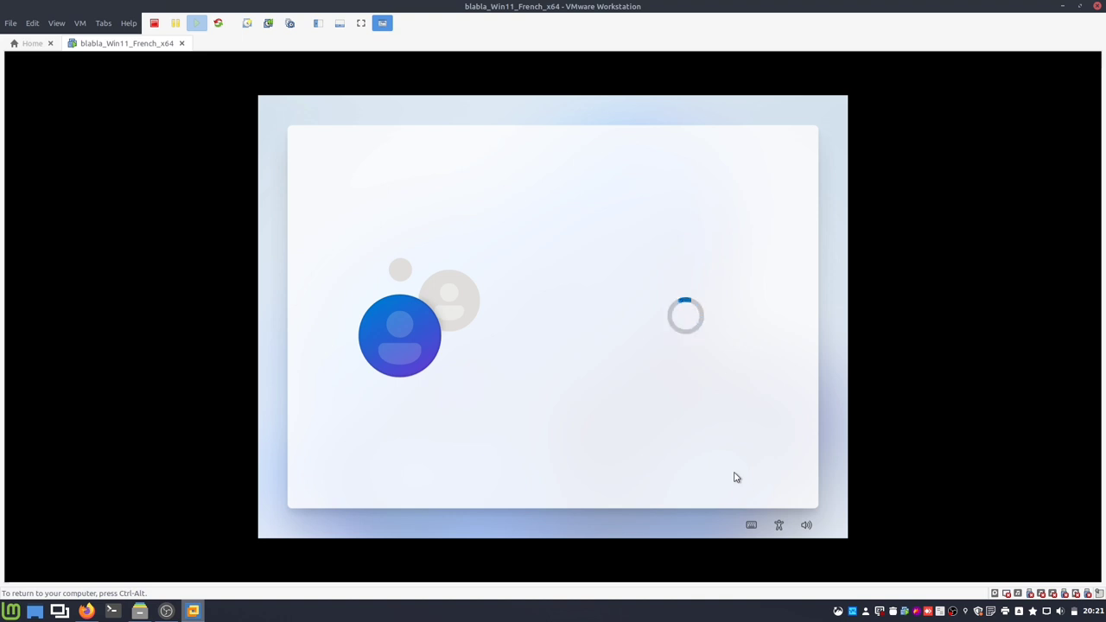
{"action": "left_click", "coordinate": [1007, 595]}
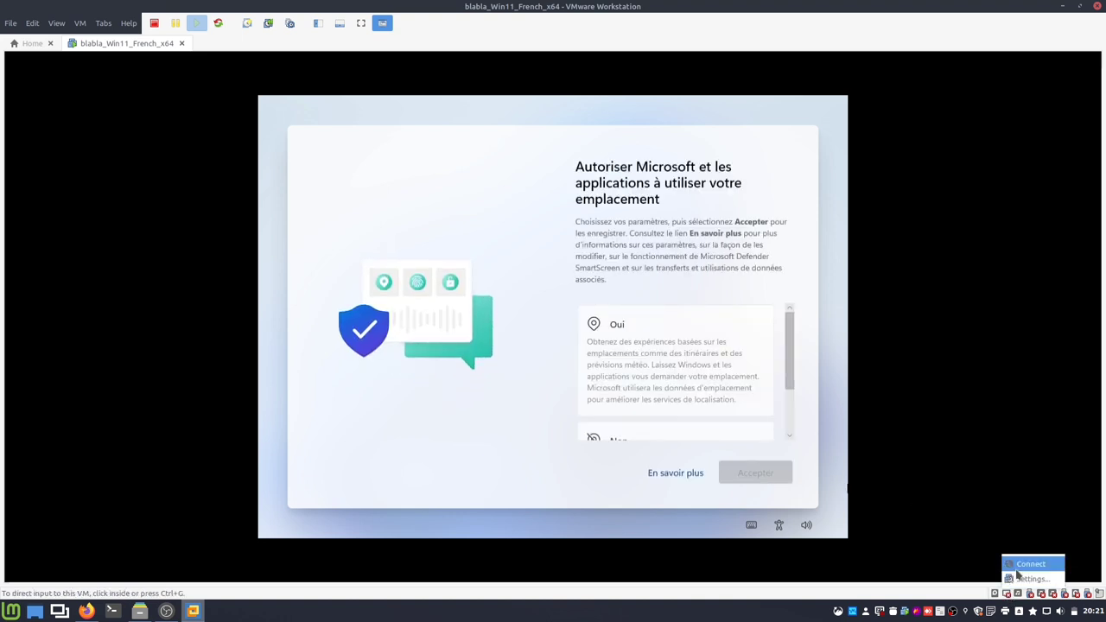
{"action": "left_click", "coordinate": [1018, 572]}
- Decline location access for Microsoft and applications, and decline the Localiser mon appareil feature
{"action": "scroll", "coordinate": [686, 393], "scroll_direction": "down", "scroll_amount": 3}
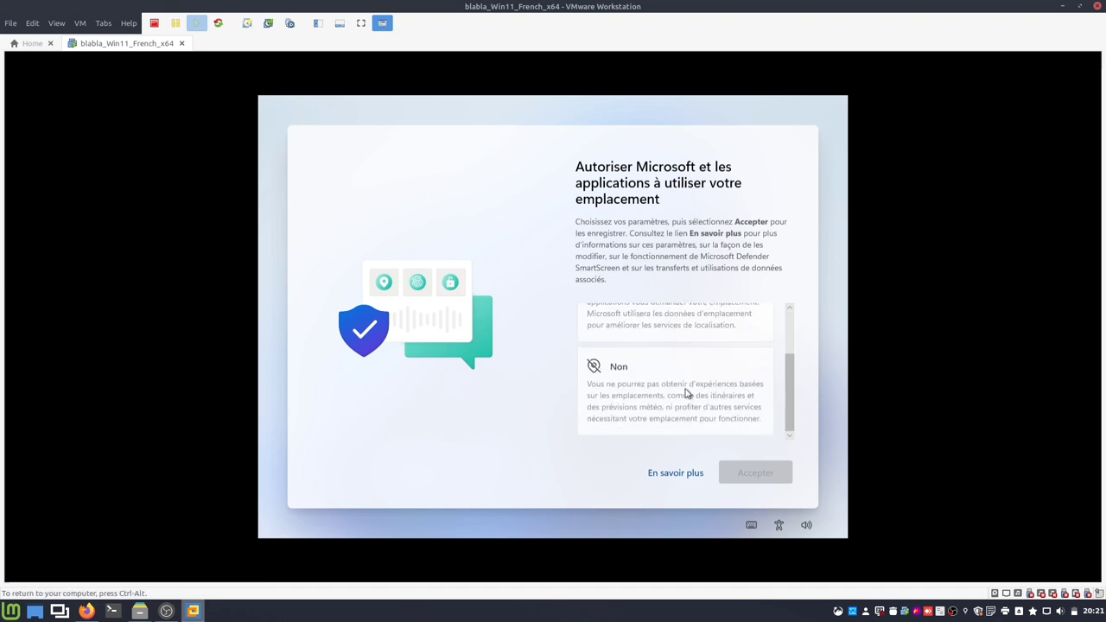
{"action": "left_click", "coordinate": [686, 392]}
{"action": "left_click", "coordinate": [748, 473]}
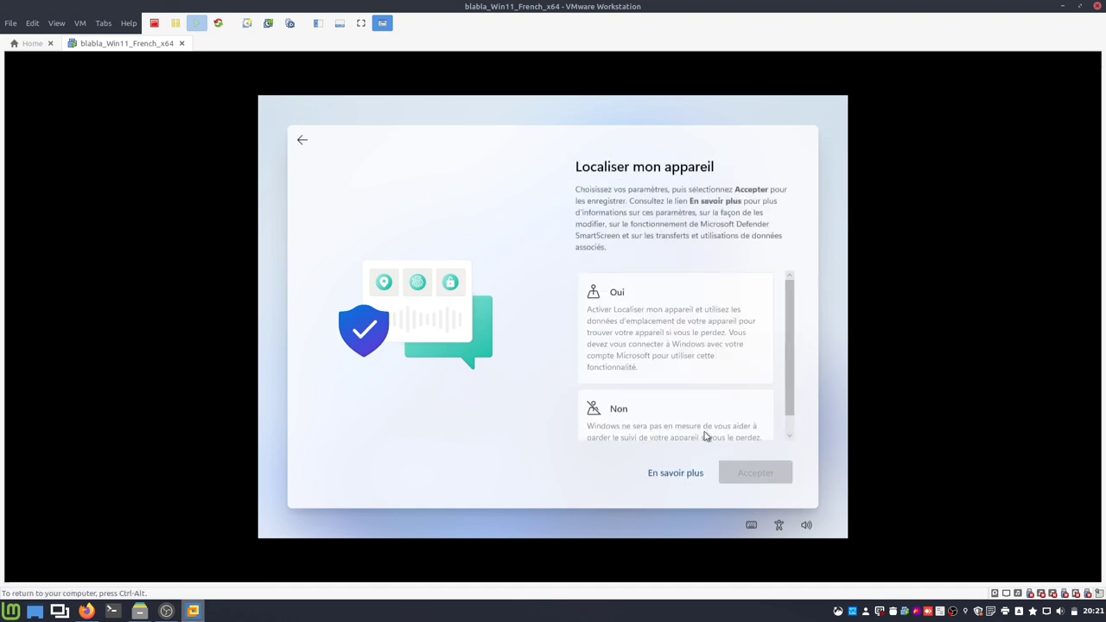
{"action": "scroll", "coordinate": [691, 418], "scroll_direction": "down", "scroll_amount": 2}
{"action": "left_click", "coordinate": [685, 394]}
{"action": "left_click", "coordinate": [745, 472]}
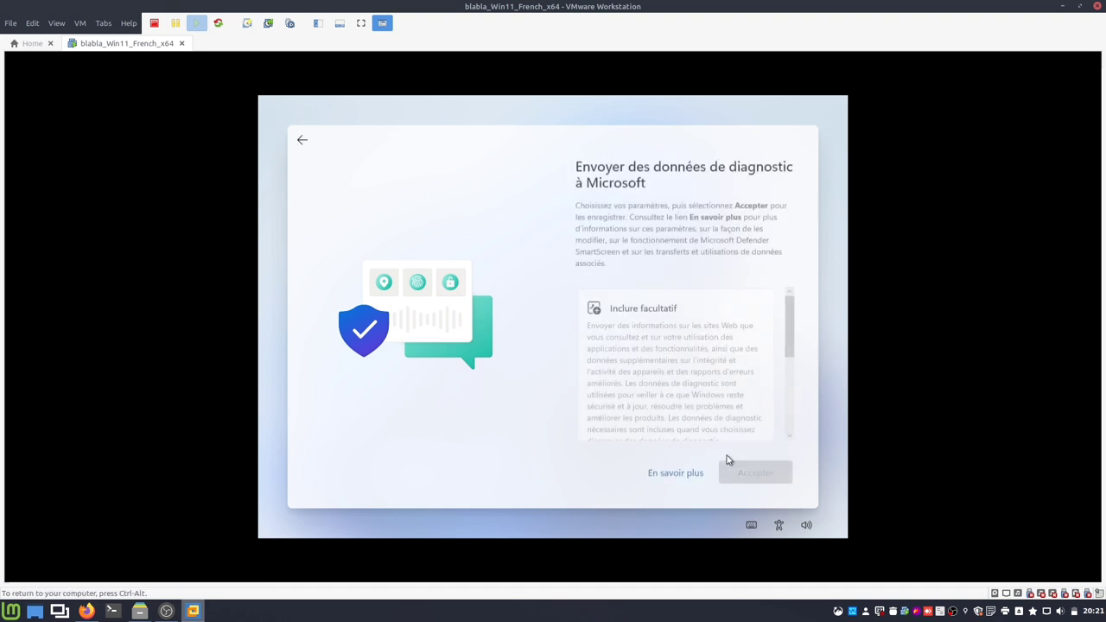
- Limit diagnostic data to Obligatoire uniquement and answer Non to improving handwriting and typing
{"action": "scroll", "coordinate": [697, 413], "scroll_direction": "down", "scroll_amount": 3}
{"action": "left_click", "coordinate": [683, 383]}
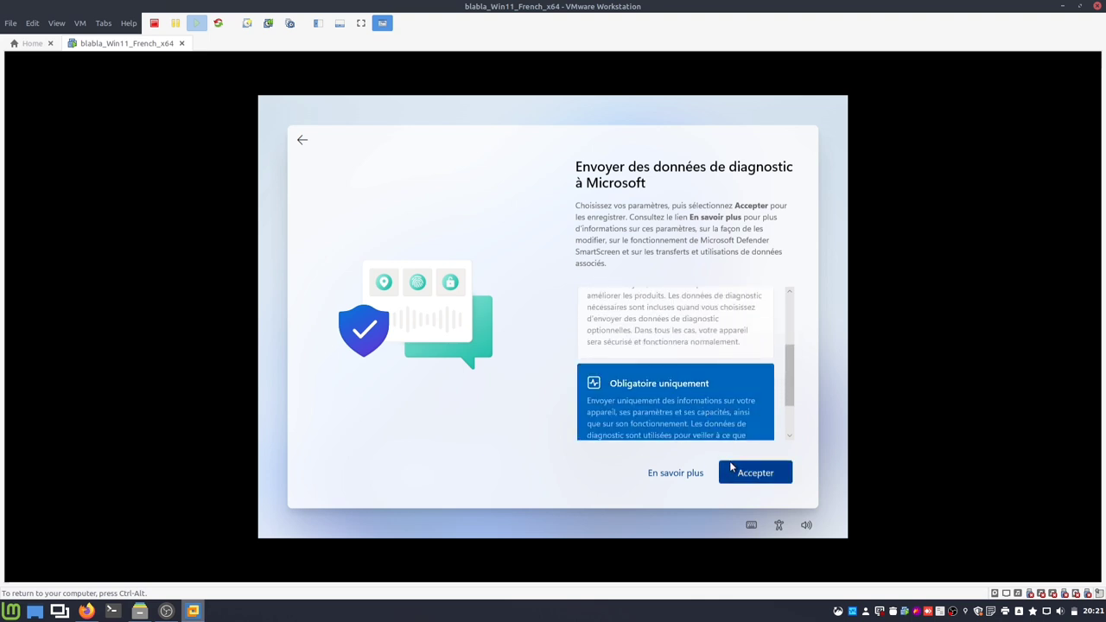
{"action": "left_click", "coordinate": [737, 476]}
{"action": "scroll", "coordinate": [714, 395], "scroll_direction": "down", "scroll_amount": 2}
{"action": "left_click", "coordinate": [714, 390]}
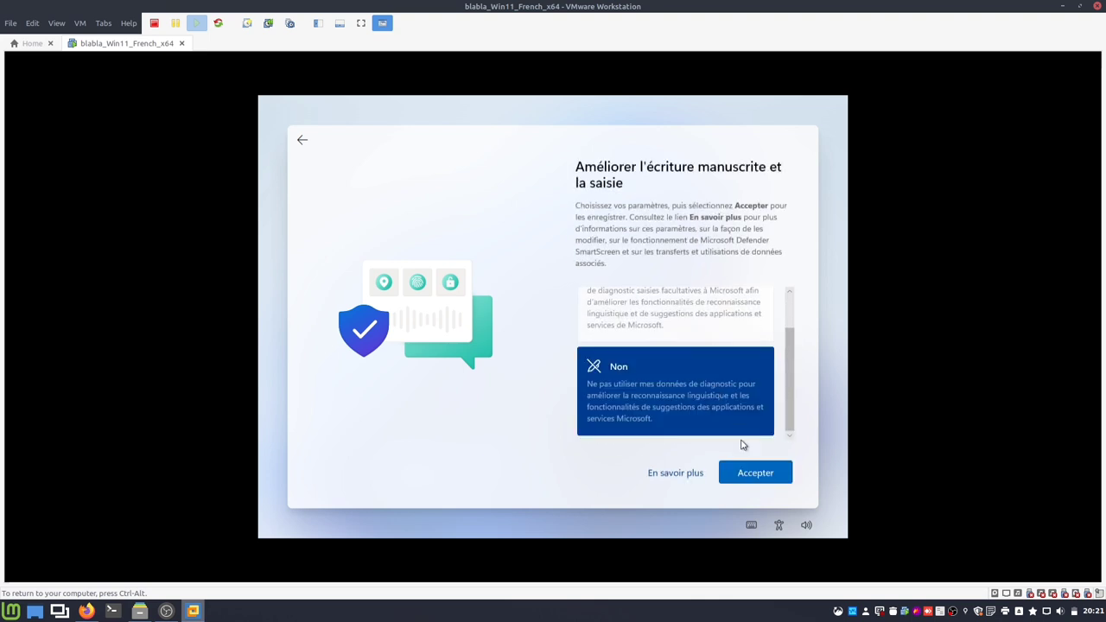
{"action": "left_click", "coordinate": [756, 476]}
- Decline personalised experiences based on diagnostic data and the use of the advertising identifier by applications
{"action": "scroll", "coordinate": [709, 398], "scroll_direction": "down", "scroll_amount": 3}
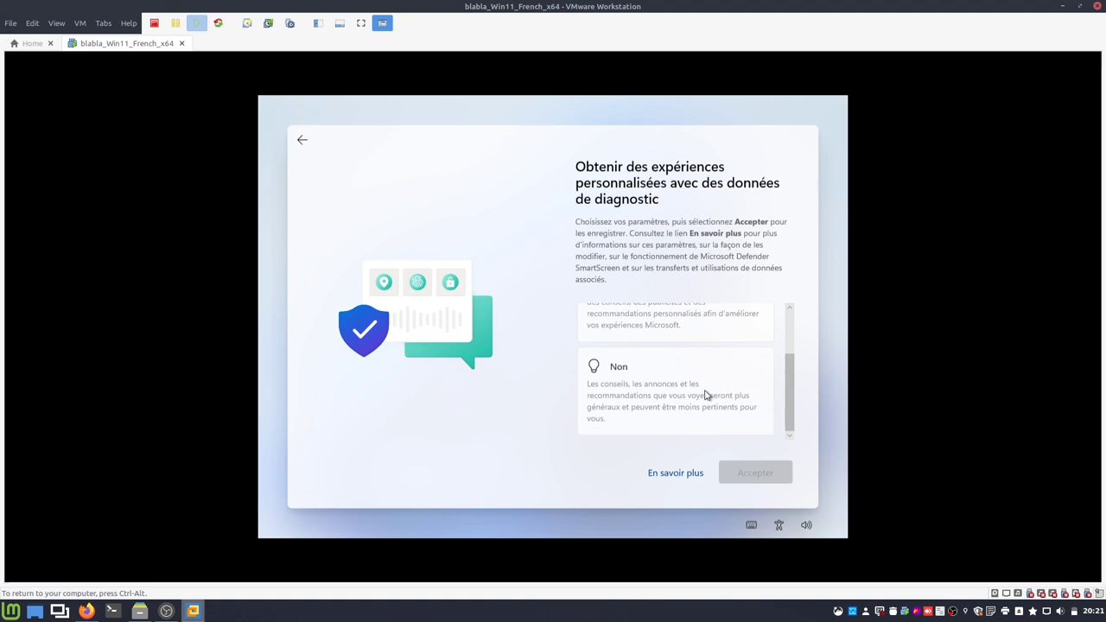
{"action": "left_click", "coordinate": [706, 395]}
{"action": "left_click", "coordinate": [755, 477]}
{"action": "scroll", "coordinate": [703, 415], "scroll_direction": "down", "scroll_amount": 1}
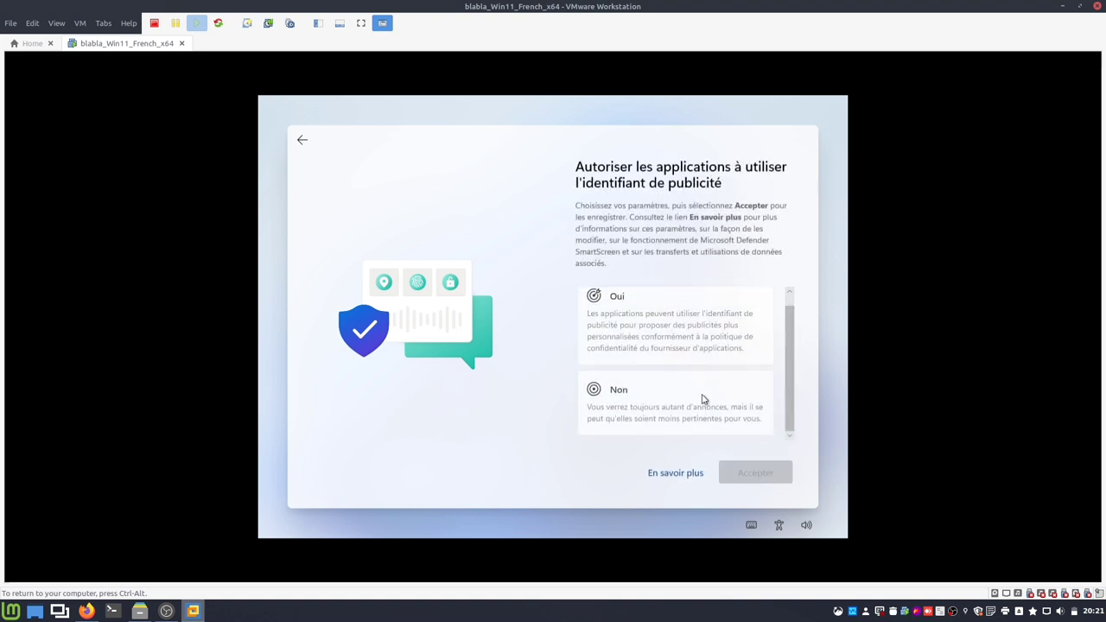
{"action": "left_click", "coordinate": [703, 398]}
{"action": "left_click", "coordinate": [737, 476]}
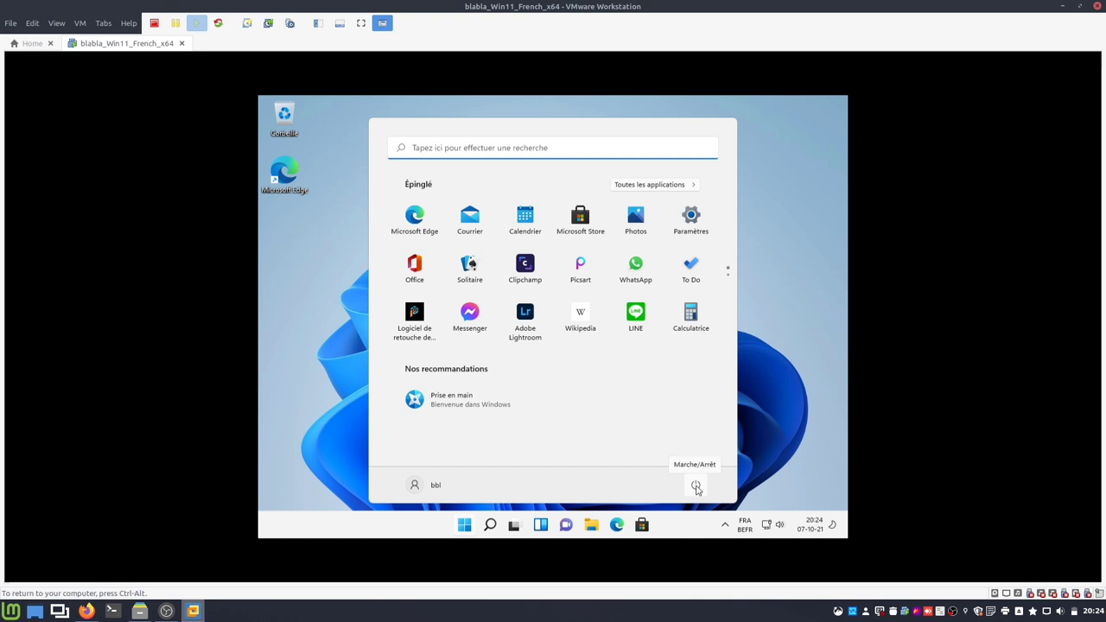
- Shut down Windows from inside the guest and take a snapshot of the virtual machine named freshinstall
{"action": "left_click", "coordinate": [697, 487]}
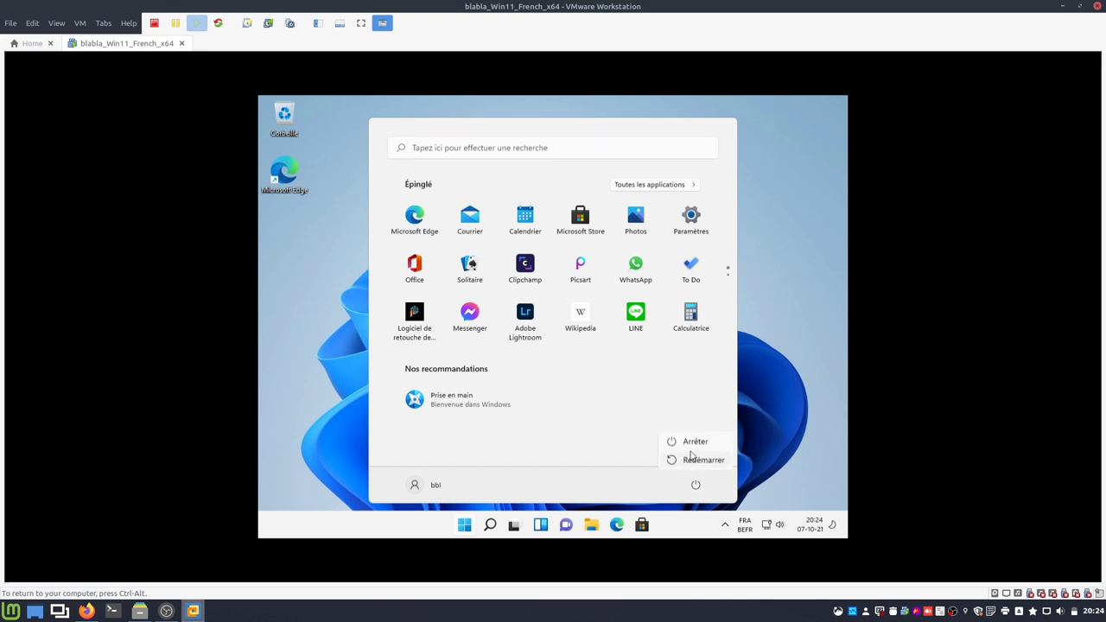
{"action": "left_click", "coordinate": [690, 444]}
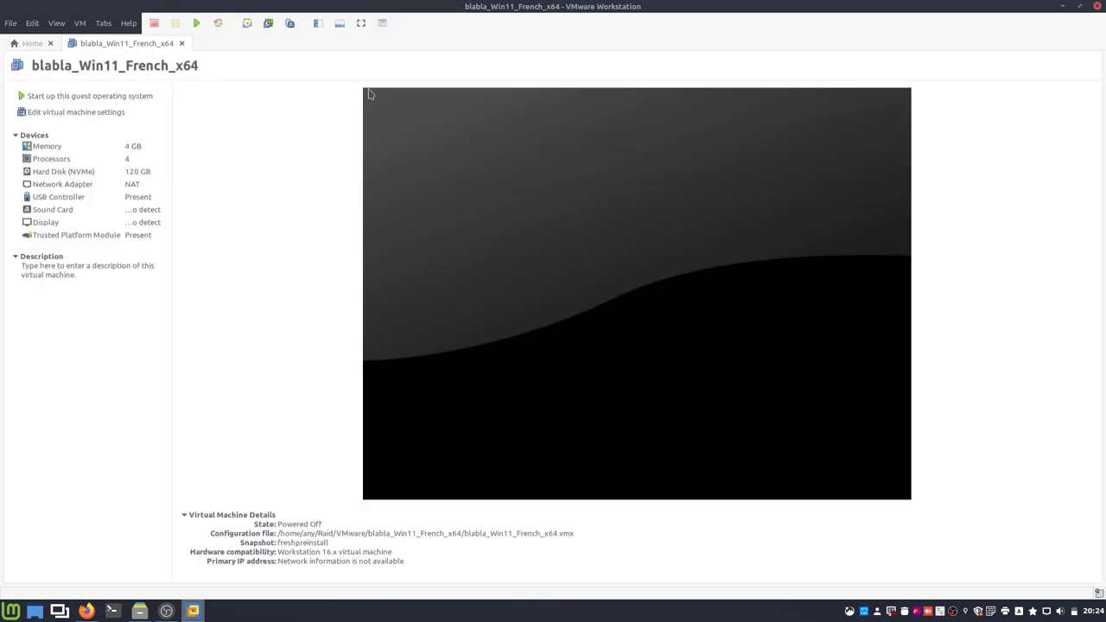
{"action": "left_click", "coordinate": [247, 23]}
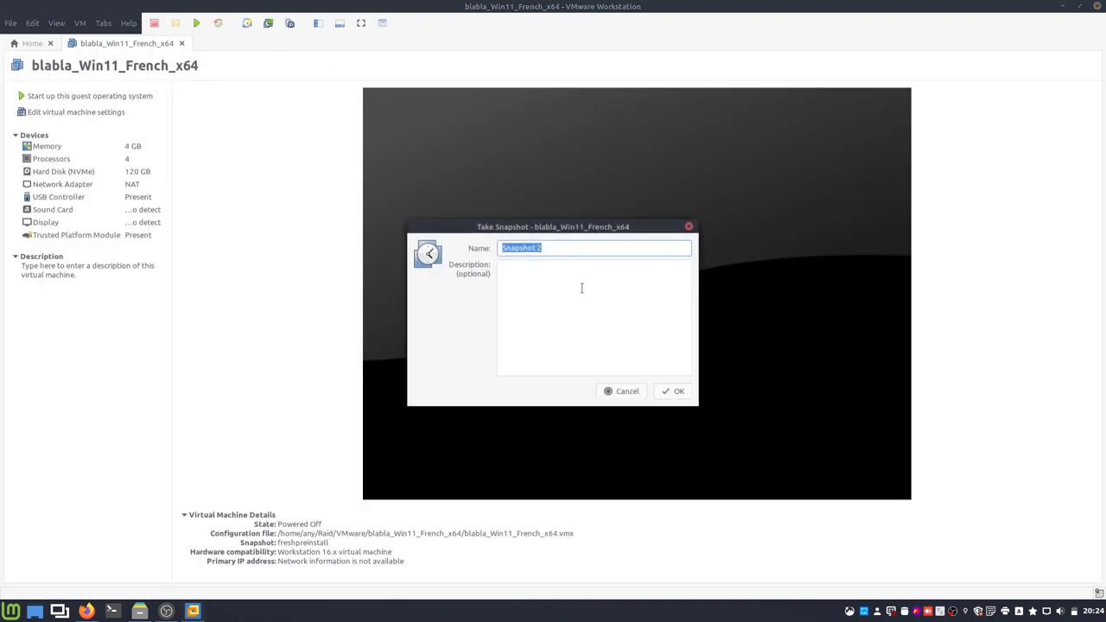
{"action": "type", "text": "freshinstall"}
{"action": "key", "text": "Return"}
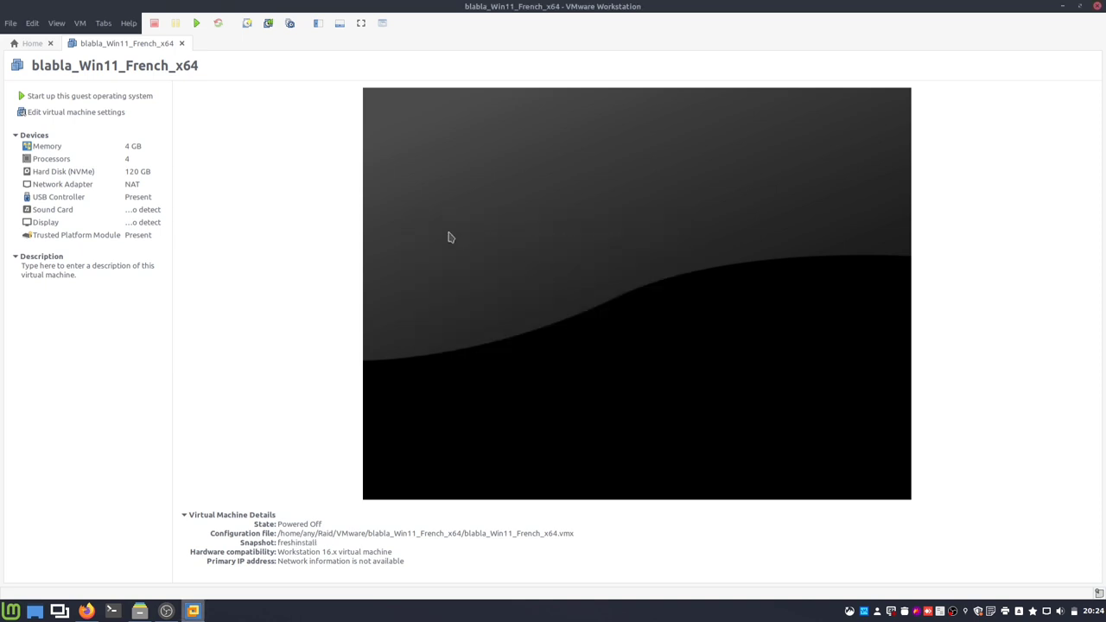
- Start the virtual machine and add a CD/DVD drive to its hardware, agreeing to try connecting it at every power-on
{"action": "left_click", "coordinate": [198, 24]}
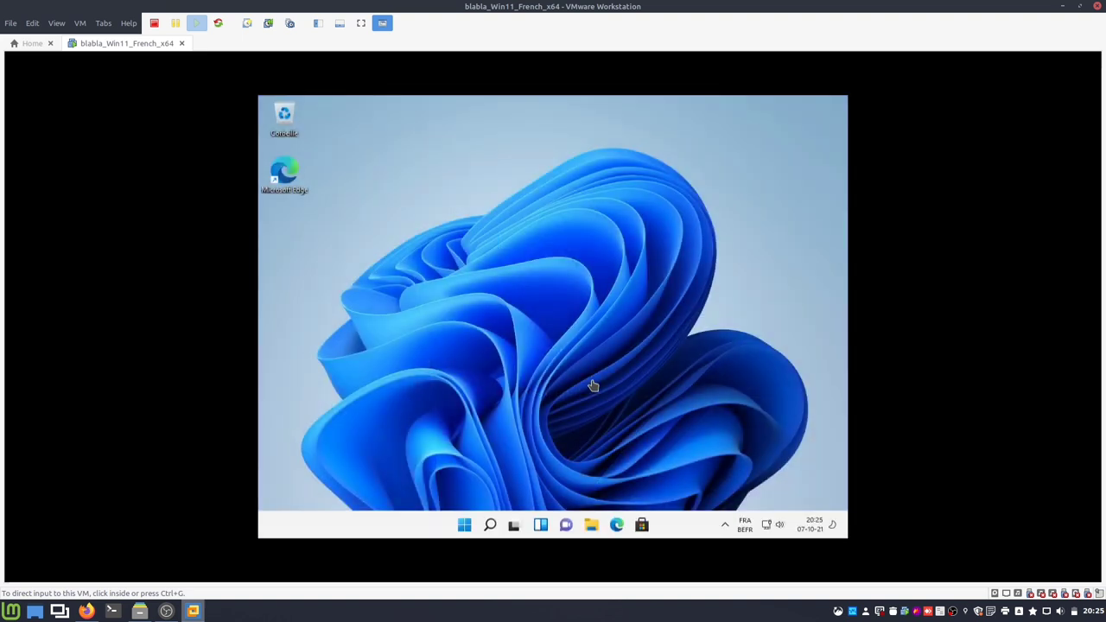
{"action": "left_click", "coordinate": [80, 24]}
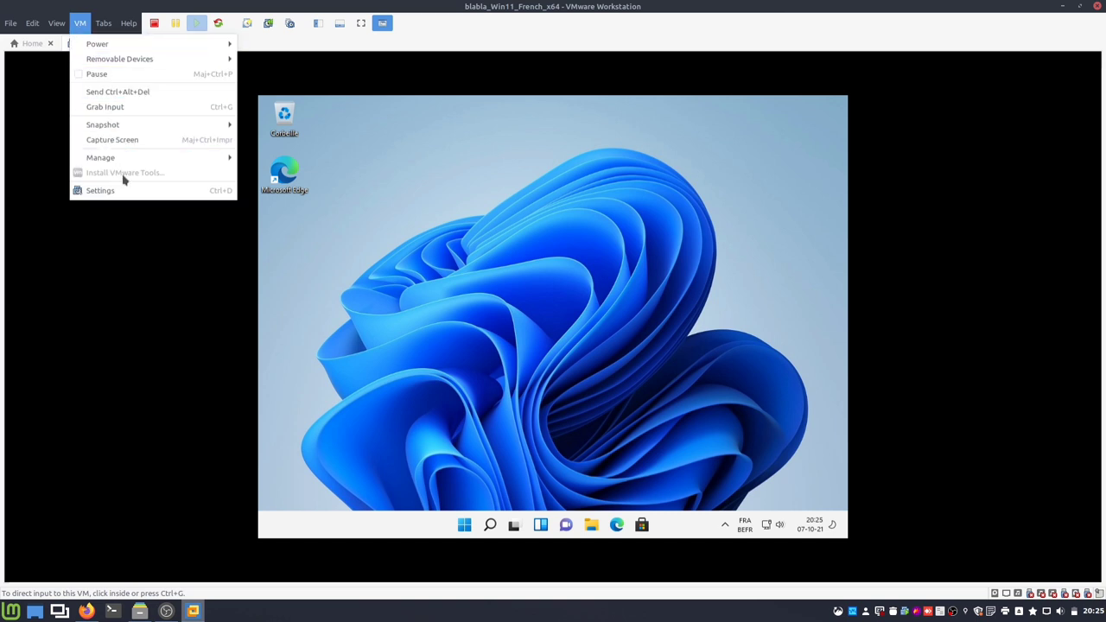
{"action": "left_click", "coordinate": [399, 244]}
{"action": "left_click", "coordinate": [79, 24]}
{"action": "left_click", "coordinate": [124, 191]}
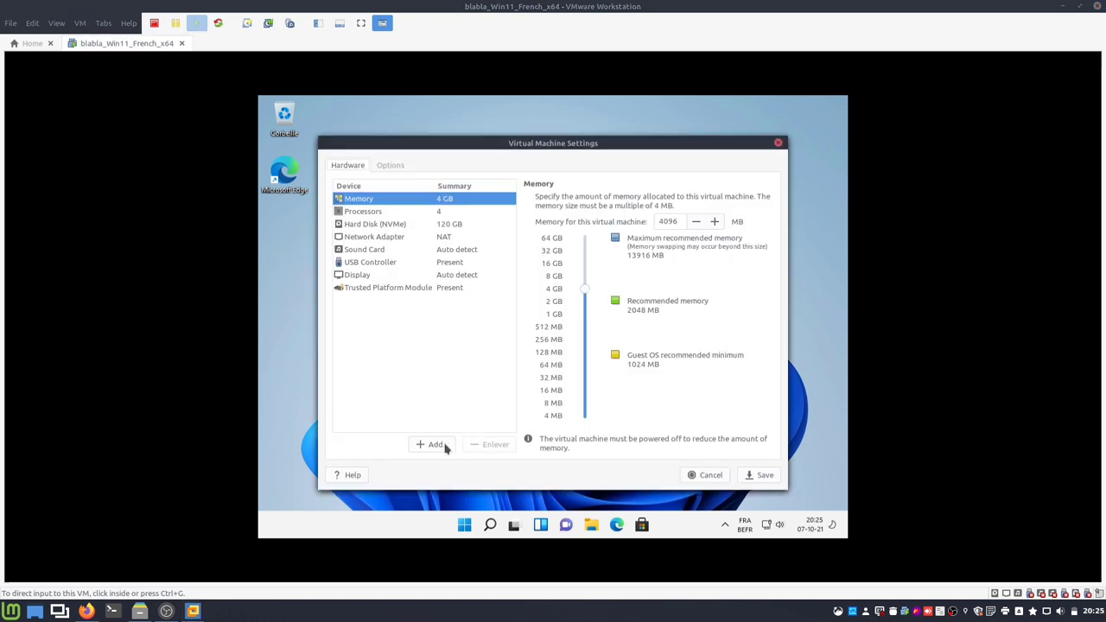
{"action": "left_click", "coordinate": [444, 448]}
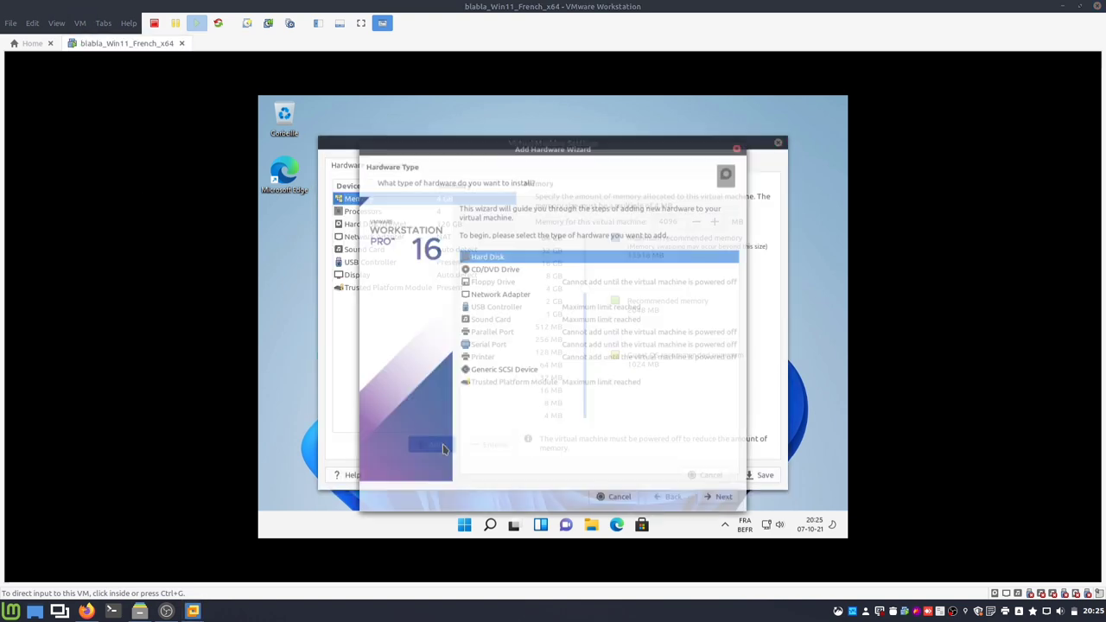
{"action": "left_click", "coordinate": [500, 271]}
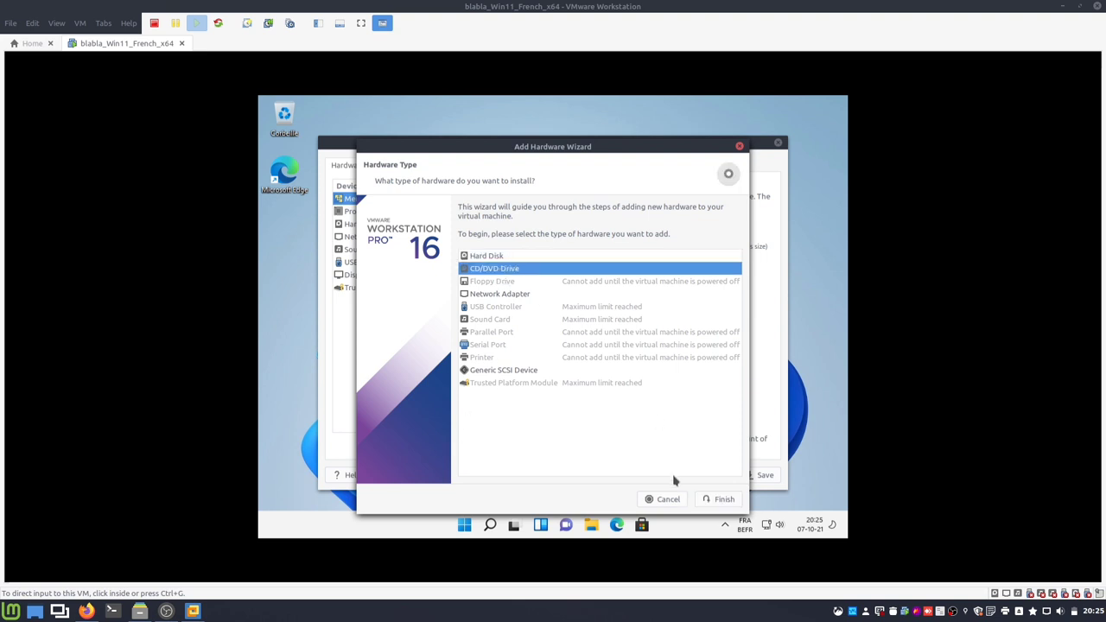
{"action": "left_click", "coordinate": [720, 499]}
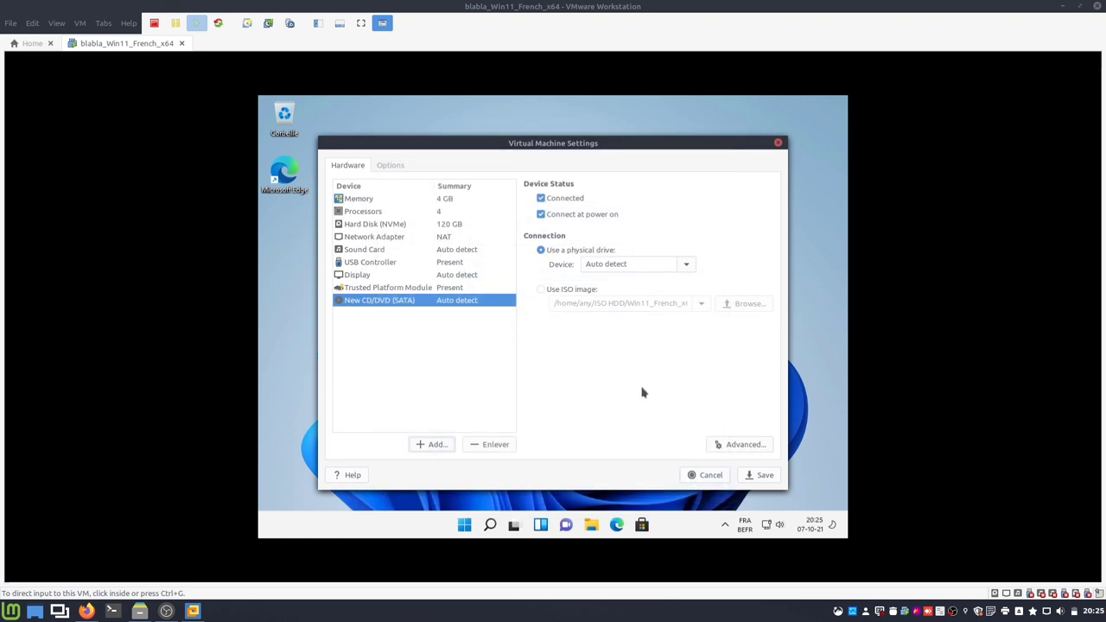
{"action": "left_click", "coordinate": [765, 476]}
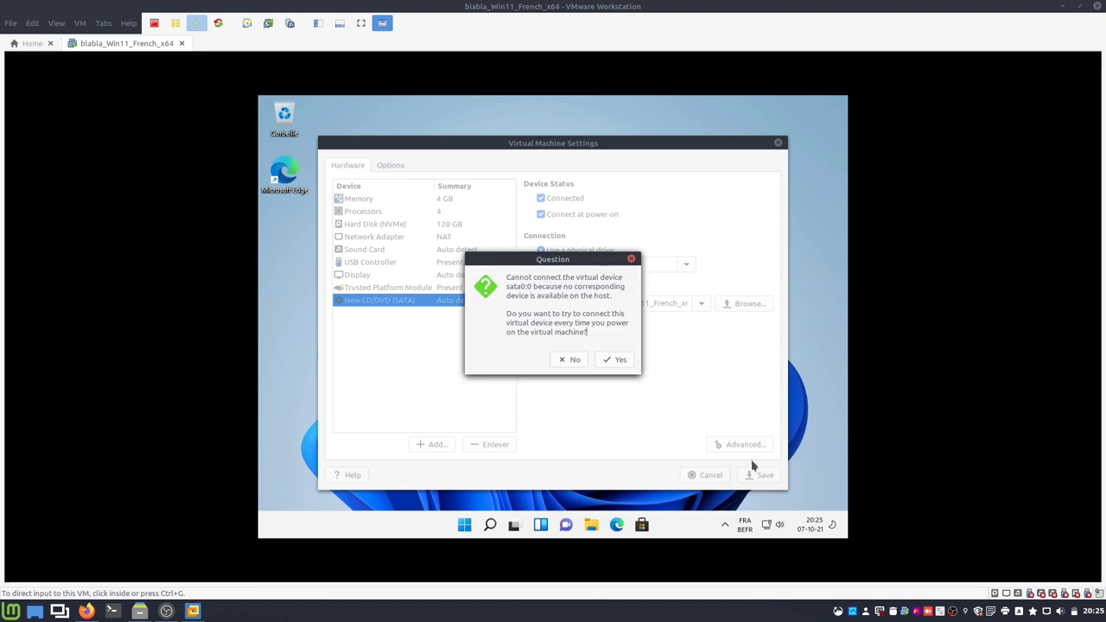
{"action": "left_click", "coordinate": [614, 362]}
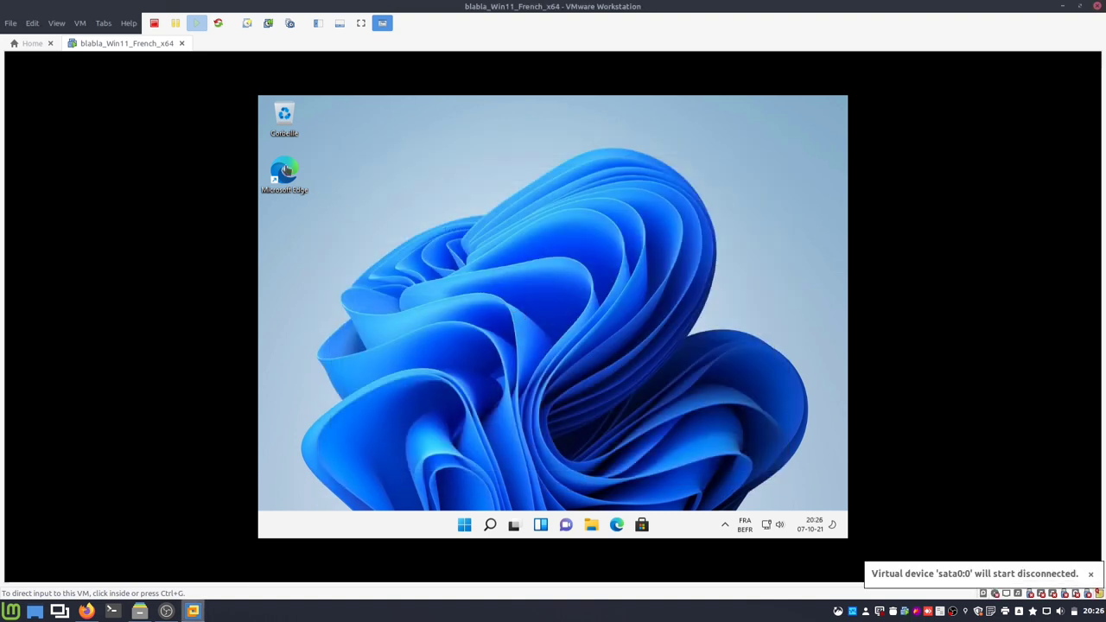
- Mount the VMware Tools disc in the guest, run setup64.exe from it and authorise it to make changes
{"action": "left_click", "coordinate": [79, 23]}
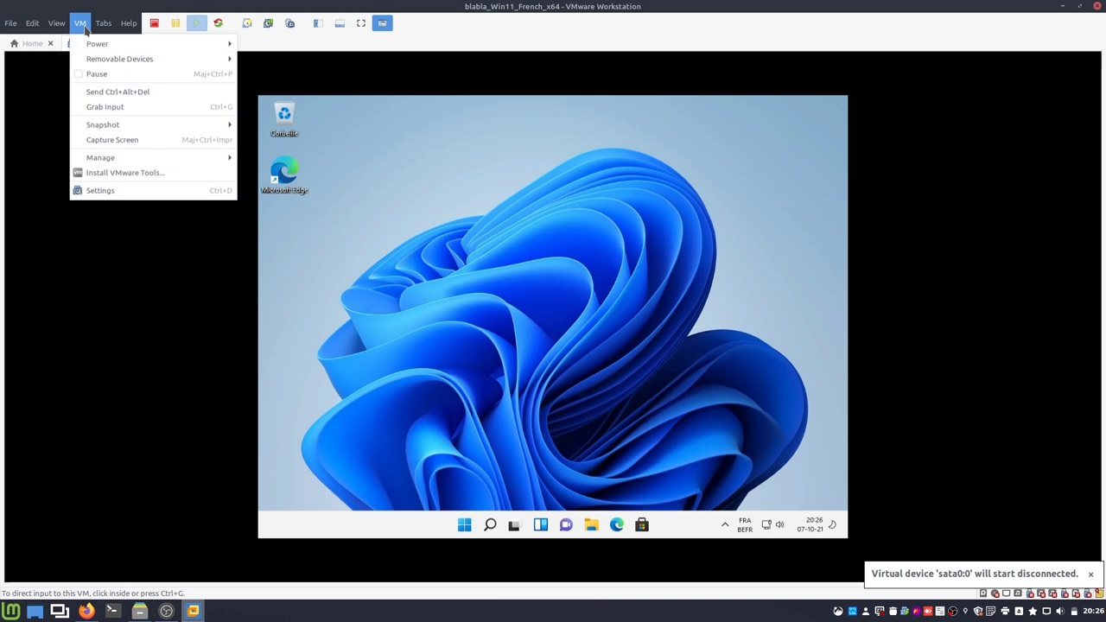
{"action": "left_click", "coordinate": [101, 176]}
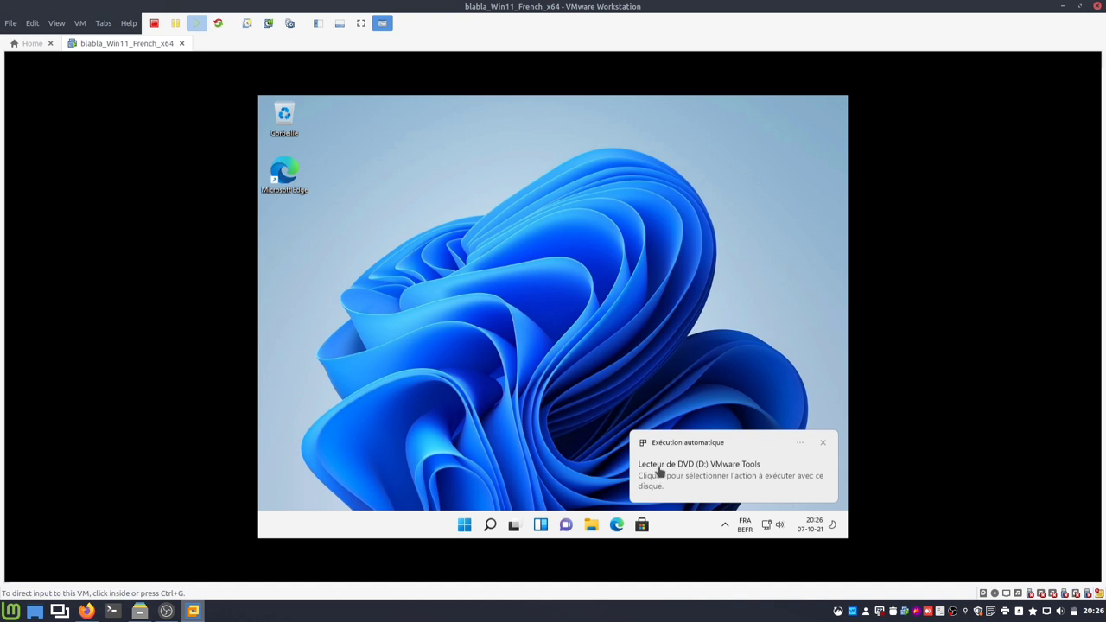
{"action": "left_click", "coordinate": [661, 474]}
{"action": "left_click", "coordinate": [683, 480]}
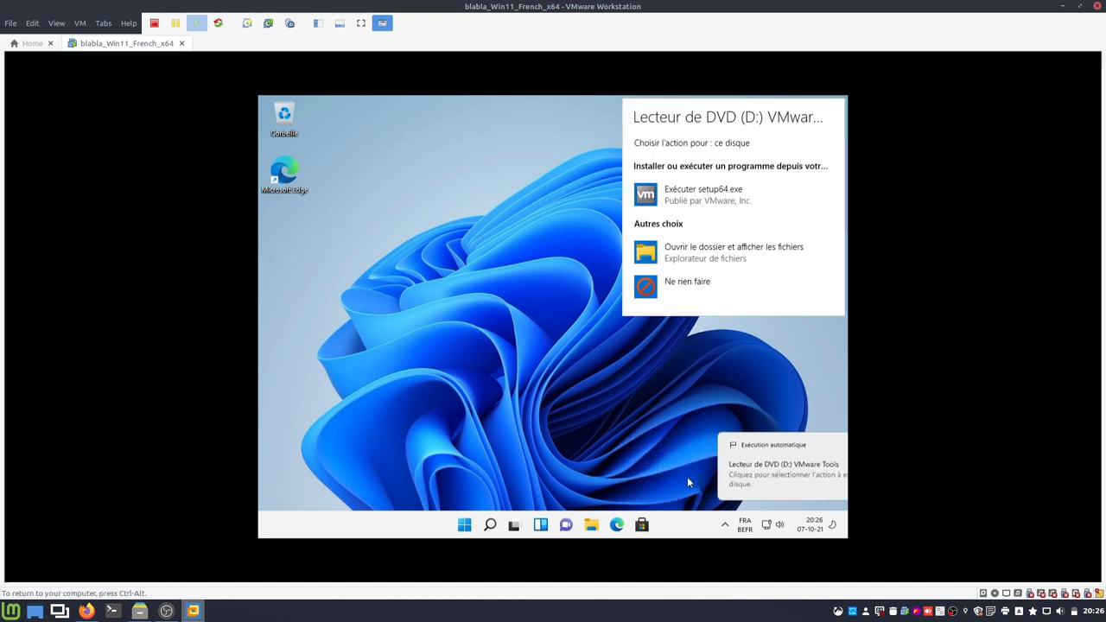
{"action": "left_click", "coordinate": [683, 187]}
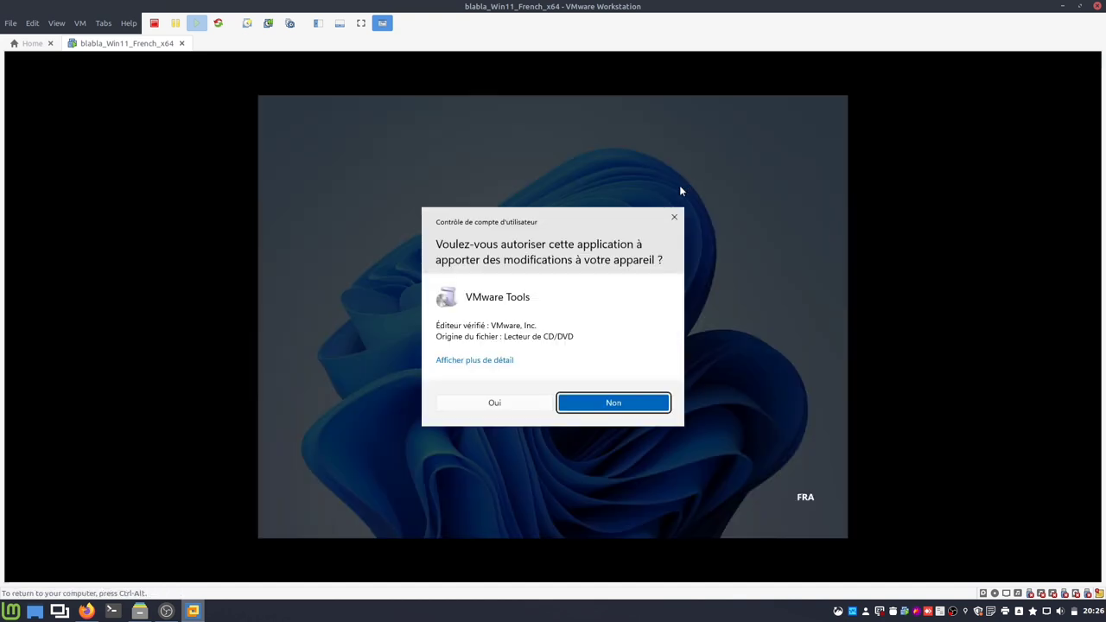
{"action": "left_click", "coordinate": [520, 409]}
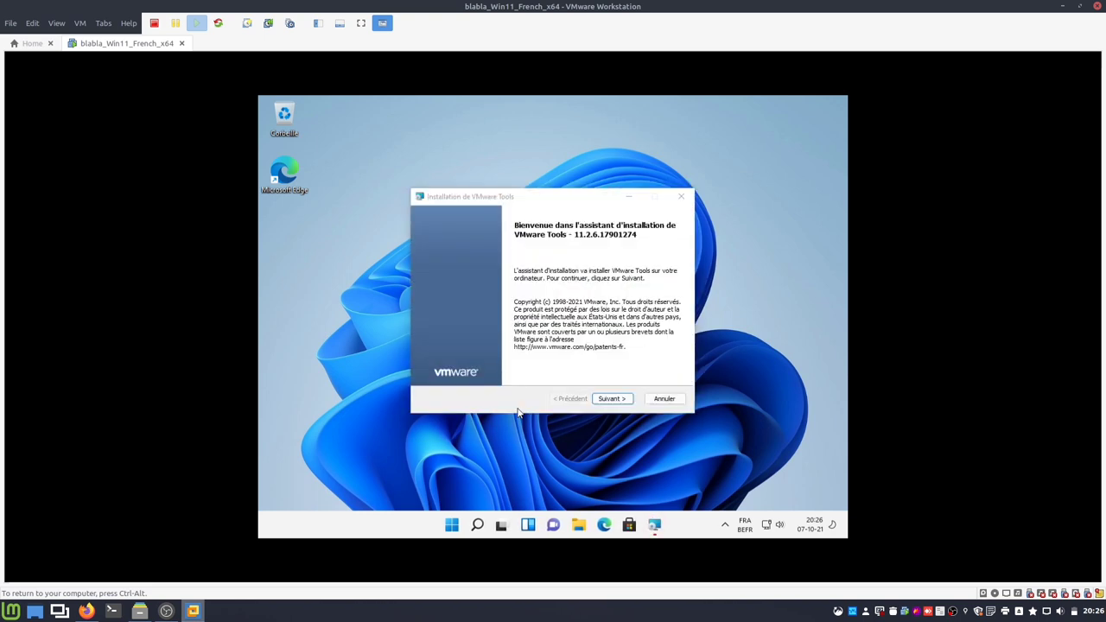
- Install VMware Tools with the Typique installation type and finish the wizard
{"action": "left_click", "coordinate": [606, 402]}
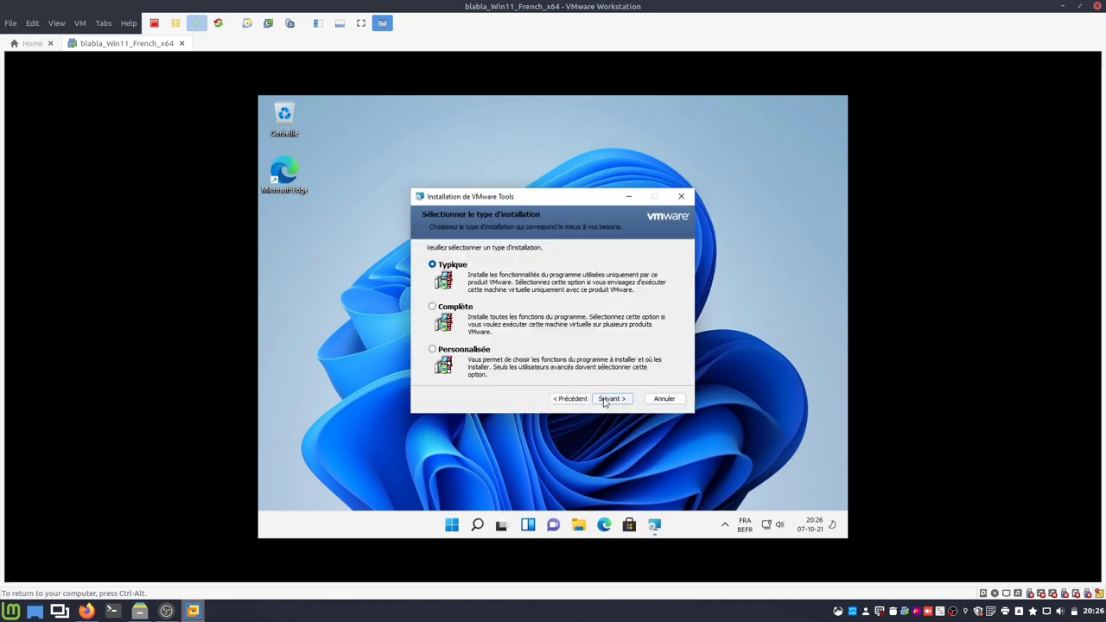
{"action": "left_click", "coordinate": [610, 398]}
{"action": "left_click", "coordinate": [609, 399]}
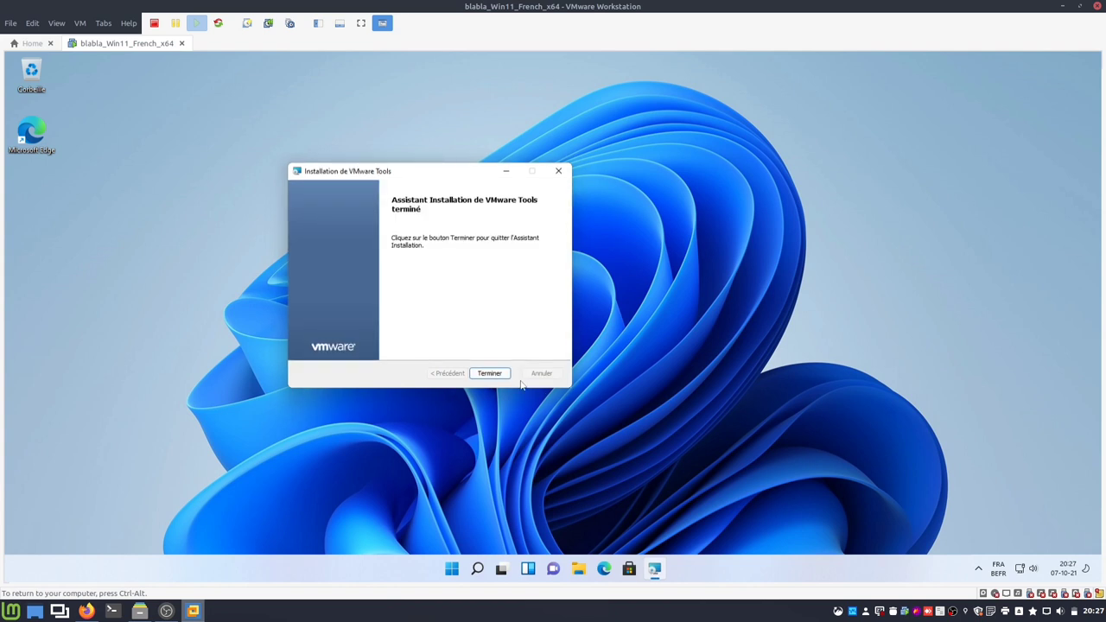
{"action": "left_click", "coordinate": [489, 374]}
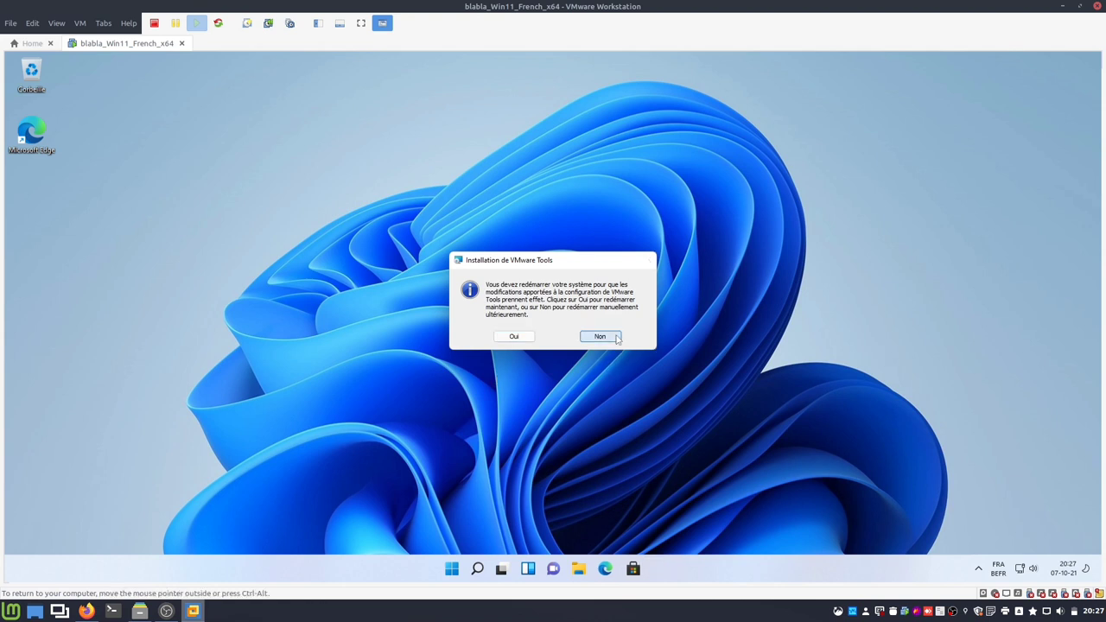
- Decline the restart requested by the VMware Tools installer and shut down Windows from inside the guest
{"action": "left_click", "coordinate": [600, 336]}
{"action": "left_click", "coordinate": [465, 568]}
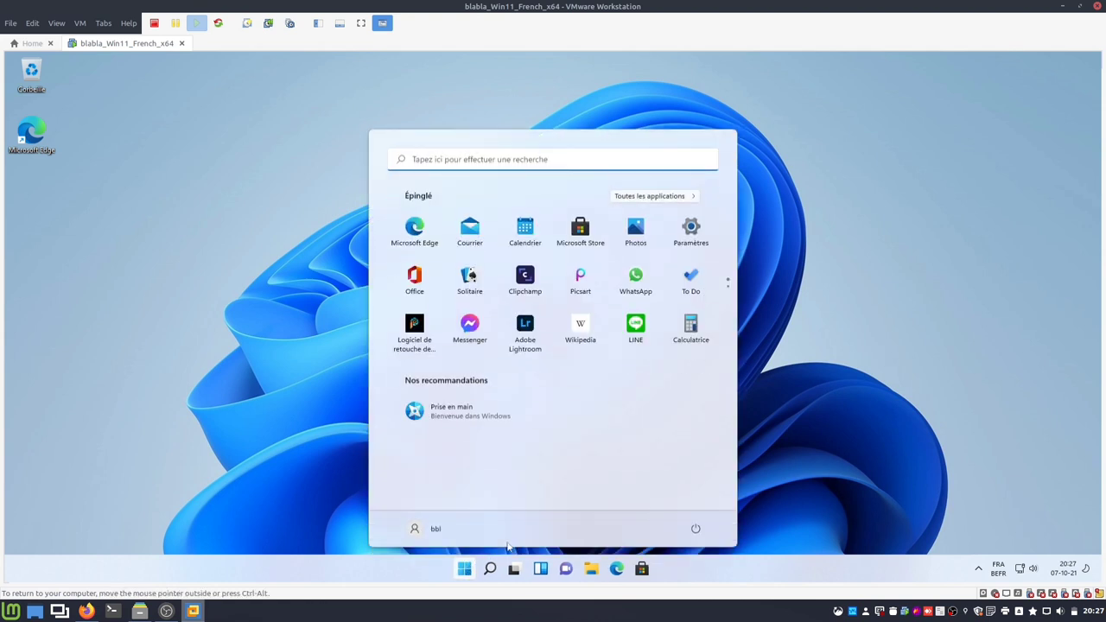
{"action": "left_click", "coordinate": [695, 530]}
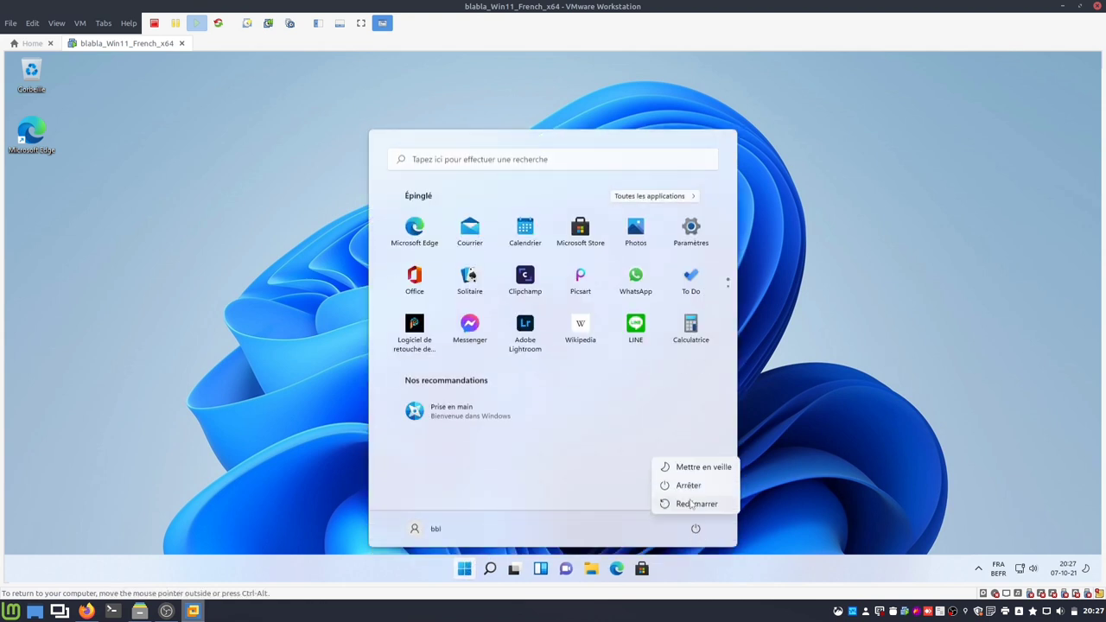
{"action": "left_click", "coordinate": [690, 485]}
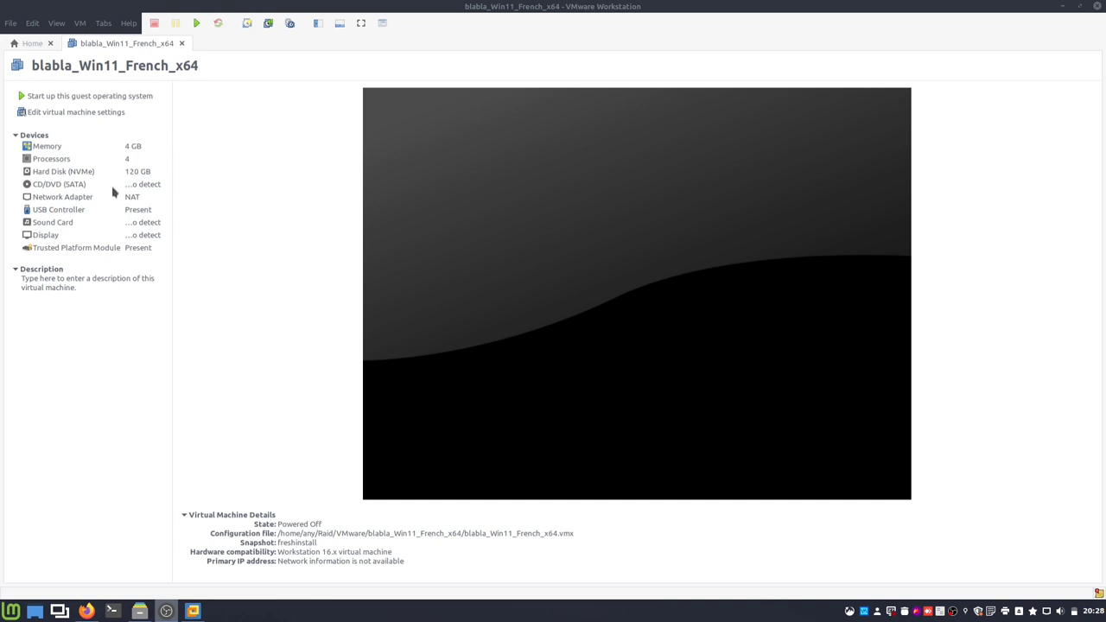
- Remove the CD/DVD (SATA) drive from the virtual machine's hardware and save the settings
{"action": "left_click", "coordinate": [131, 189]}
{"action": "double_click", "coordinate": [131, 189]}
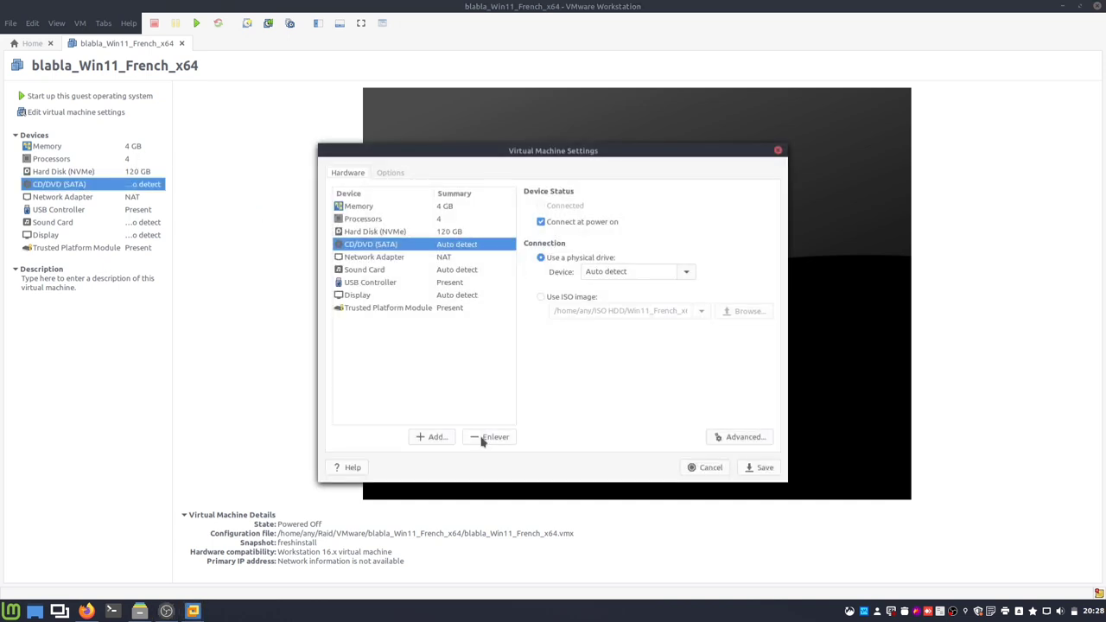
{"action": "left_click", "coordinate": [482, 441]}
{"action": "left_click", "coordinate": [759, 469]}
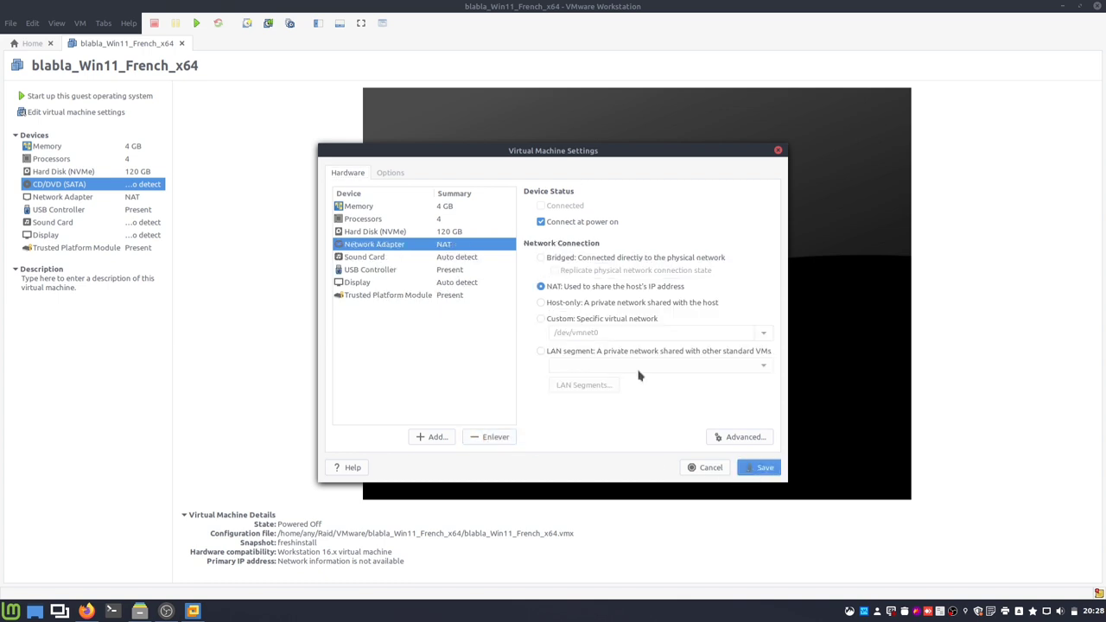
- Take a snapshot of the powered-off virtual machine named tools
{"action": "left_click", "coordinate": [247, 22]}
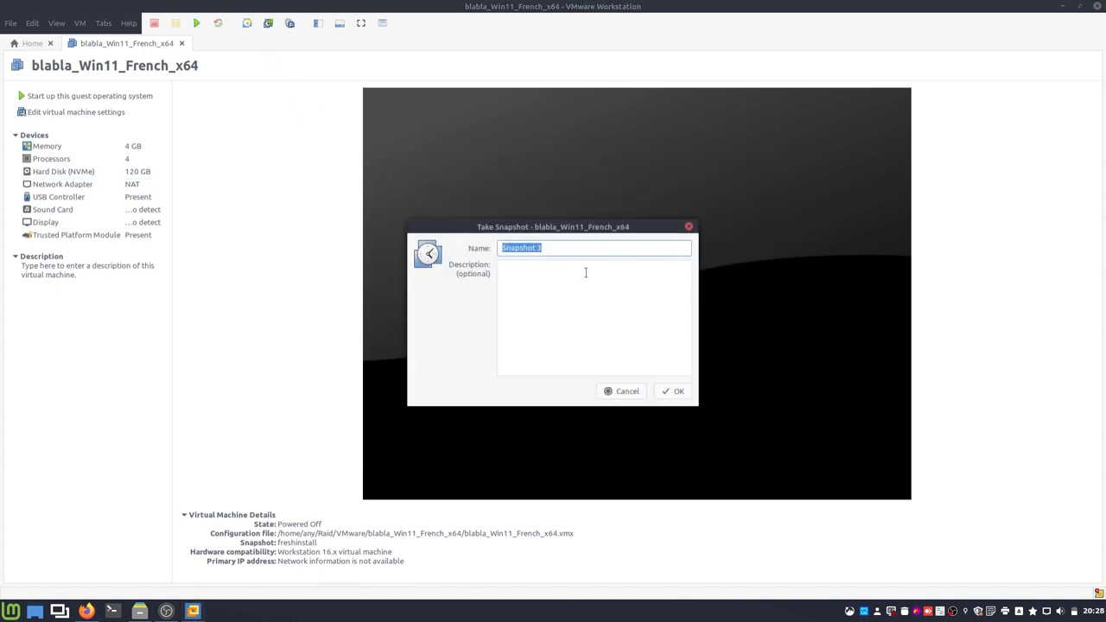
{"action": "type", "text": "tools"}
{"action": "key", "text": "Return"}
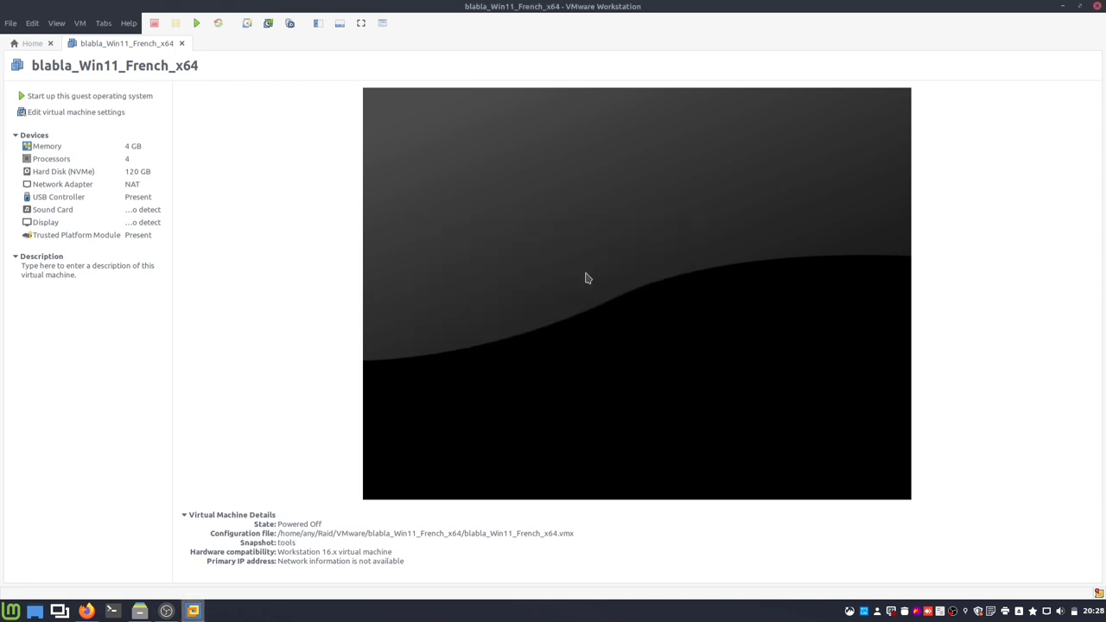
- Start the virtual machine and check the Périphériques de sécurité category in the guest's Gestionnaire de périphériques
{"action": "left_click", "coordinate": [197, 24]}
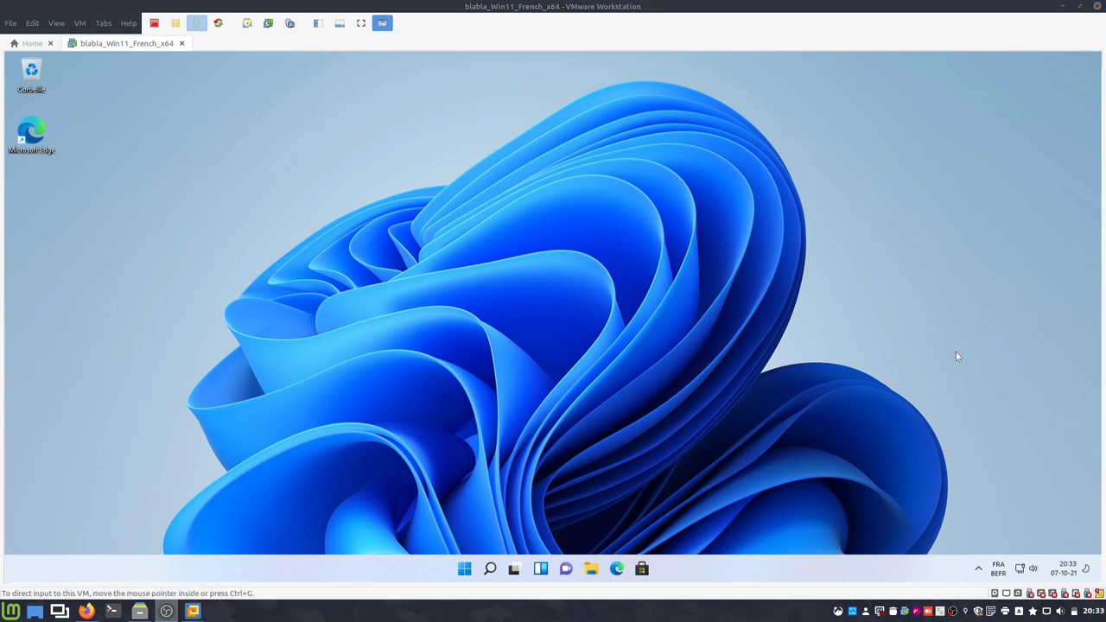
{"action": "right_click", "coordinate": [464, 568]}
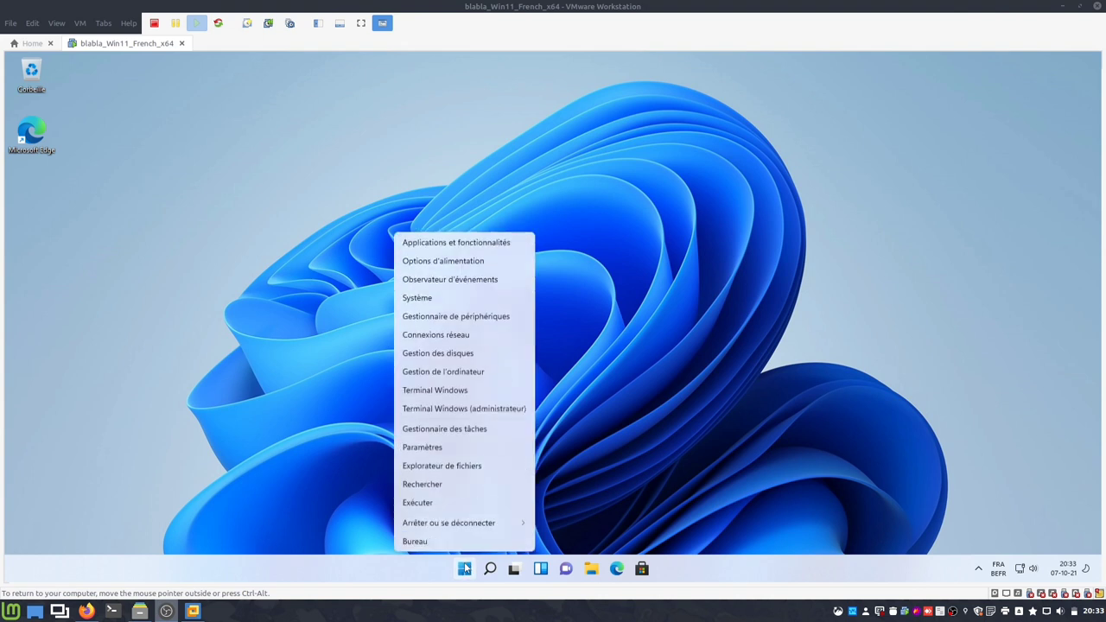
{"action": "left_click", "coordinate": [448, 316]}
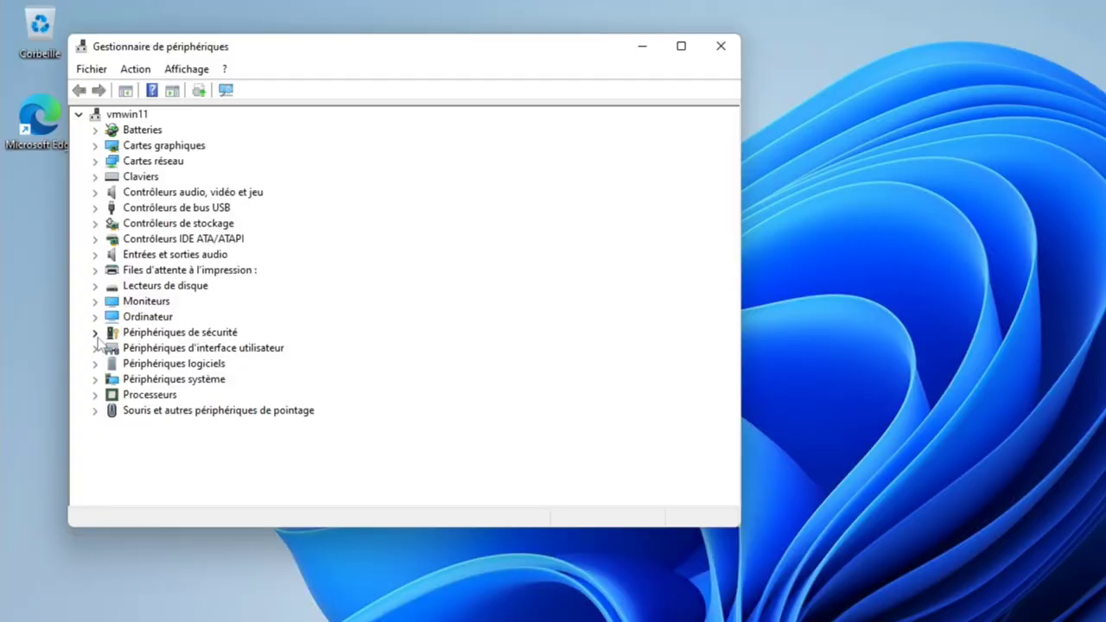
{"action": "left_click", "coordinate": [96, 335]}
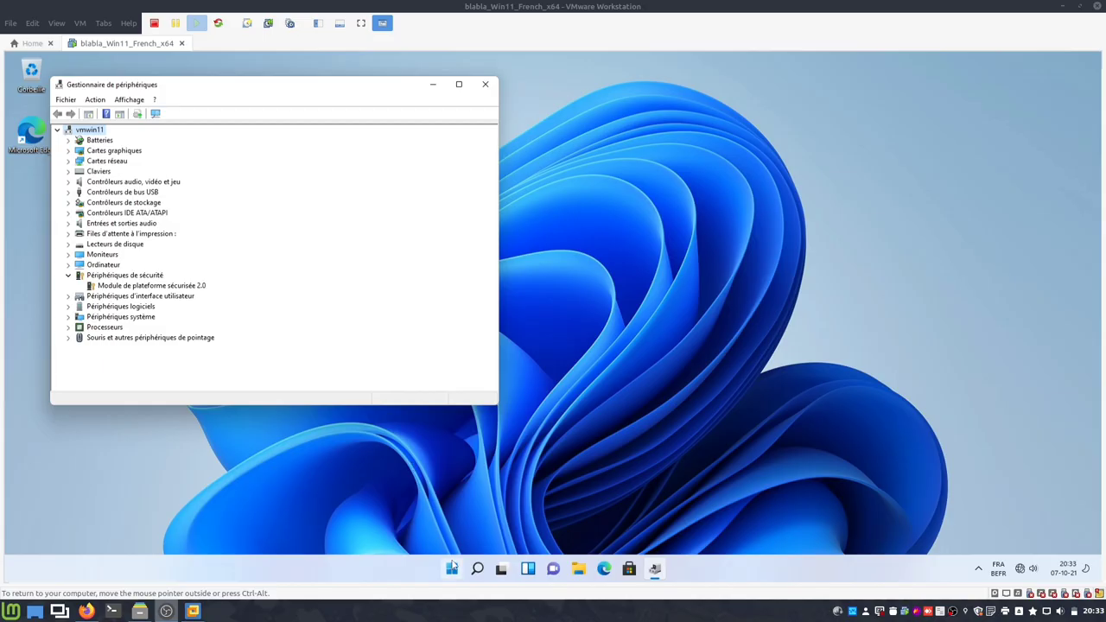
- Review the partitions of Disque 0 in Gestion des disques, and close it along with Gestionnaire de périphériques
{"action": "right_click", "coordinate": [451, 568]}
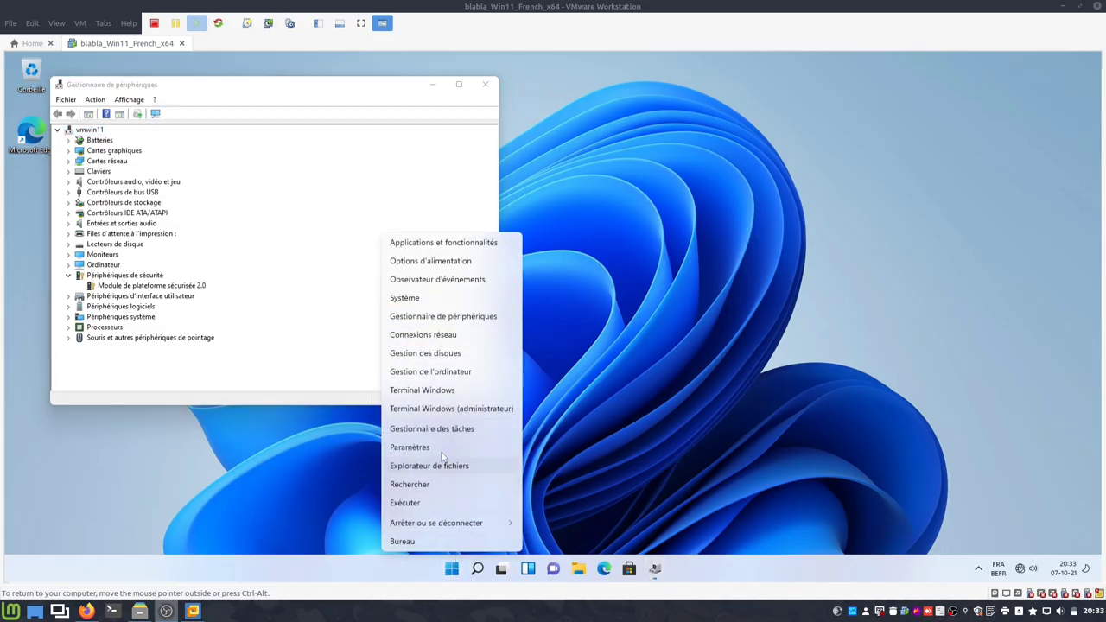
{"action": "left_click", "coordinate": [438, 356]}
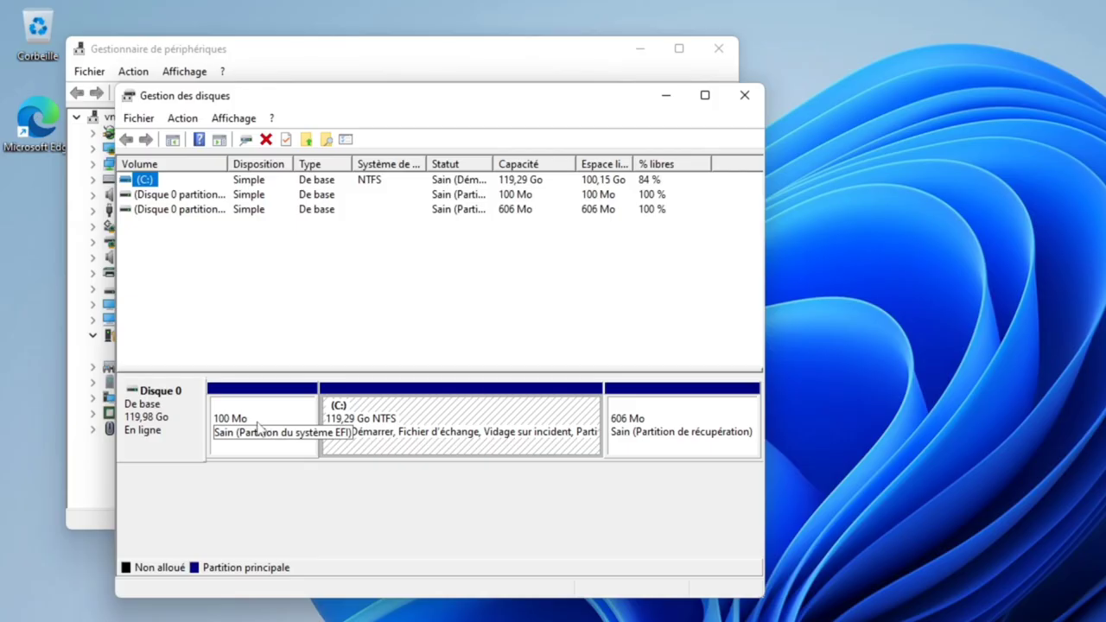
{"action": "left_click", "coordinate": [745, 95]}
{"action": "left_click", "coordinate": [723, 57]}
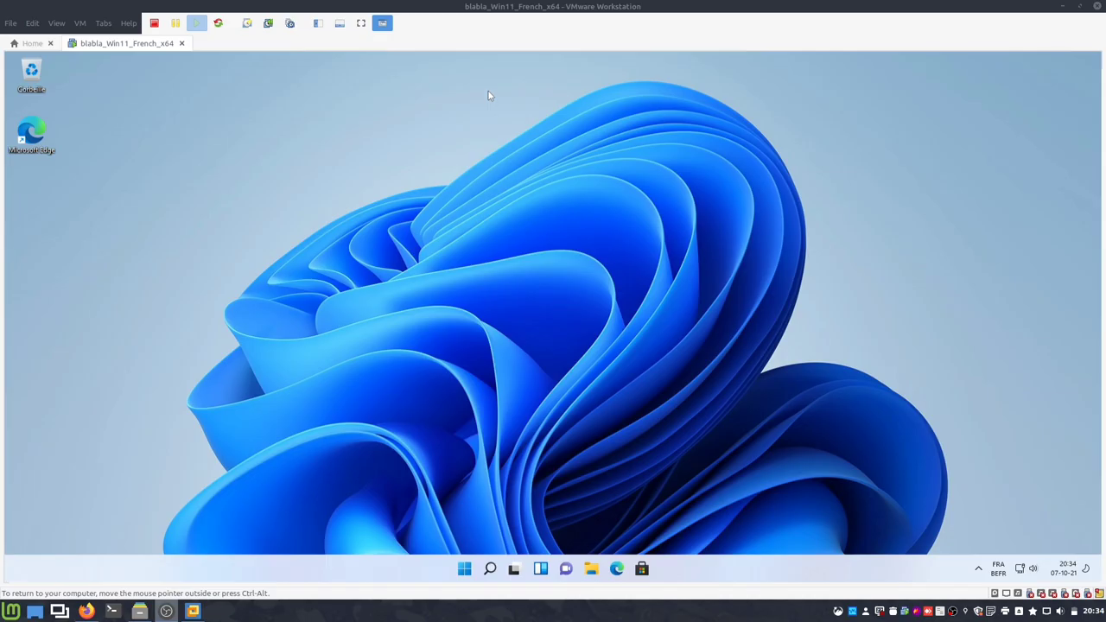
- Display the virtual machine in full screen and open Paramètres in the Windows guest
{"action": "left_click", "coordinate": [361, 26]}
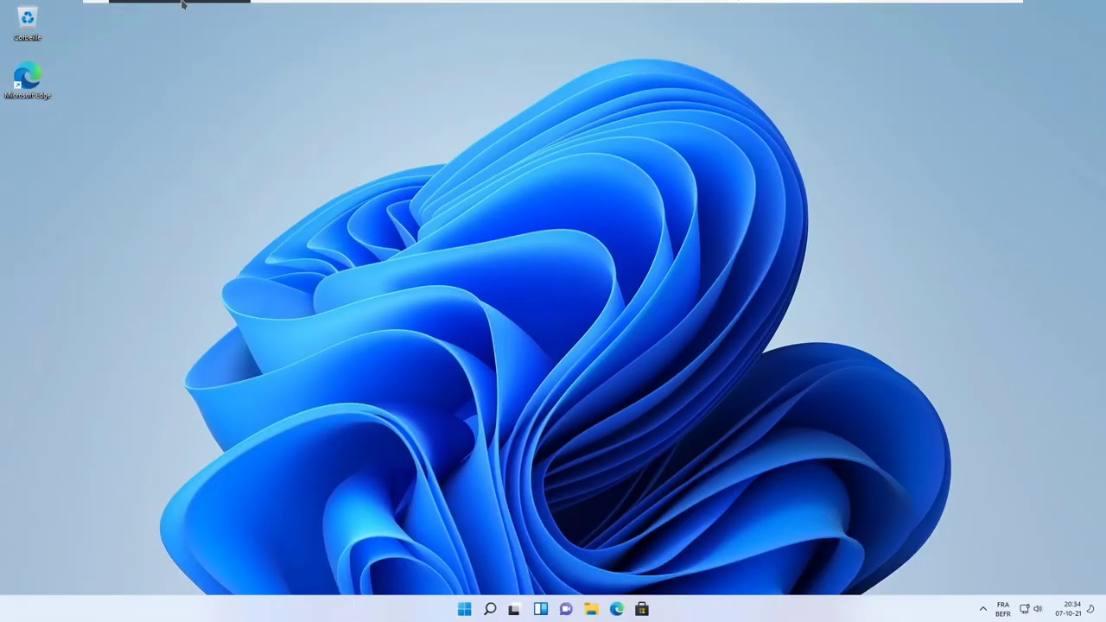
{"action": "left_click", "coordinate": [170, 10]}
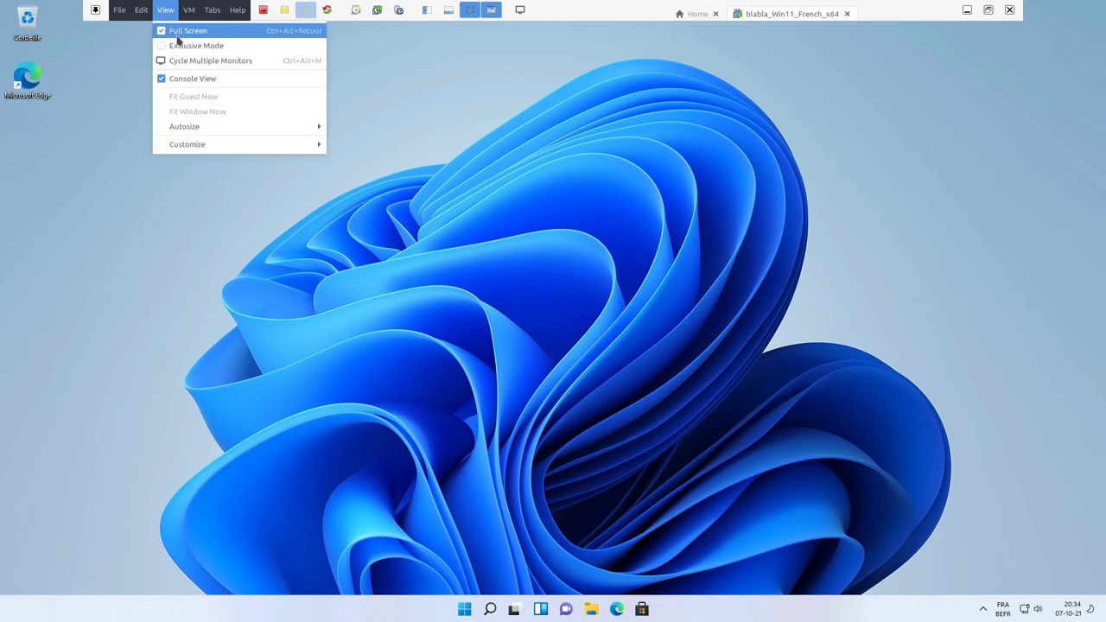
{"action": "left_click", "coordinate": [179, 39]}
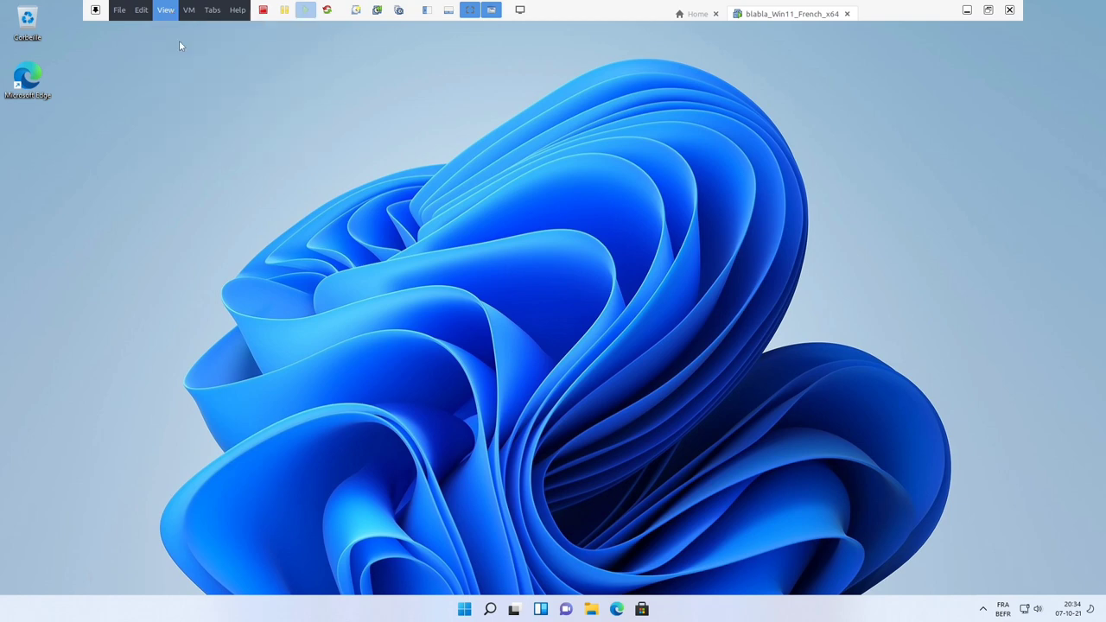
{"action": "left_click", "coordinate": [465, 609]}
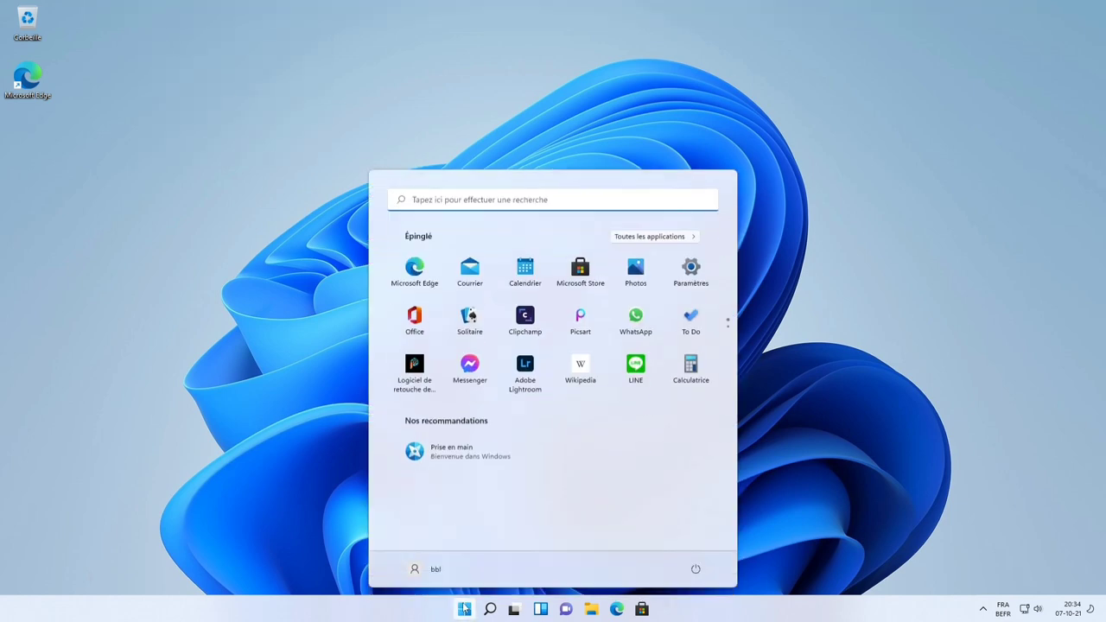
{"action": "left_click", "coordinate": [693, 275]}
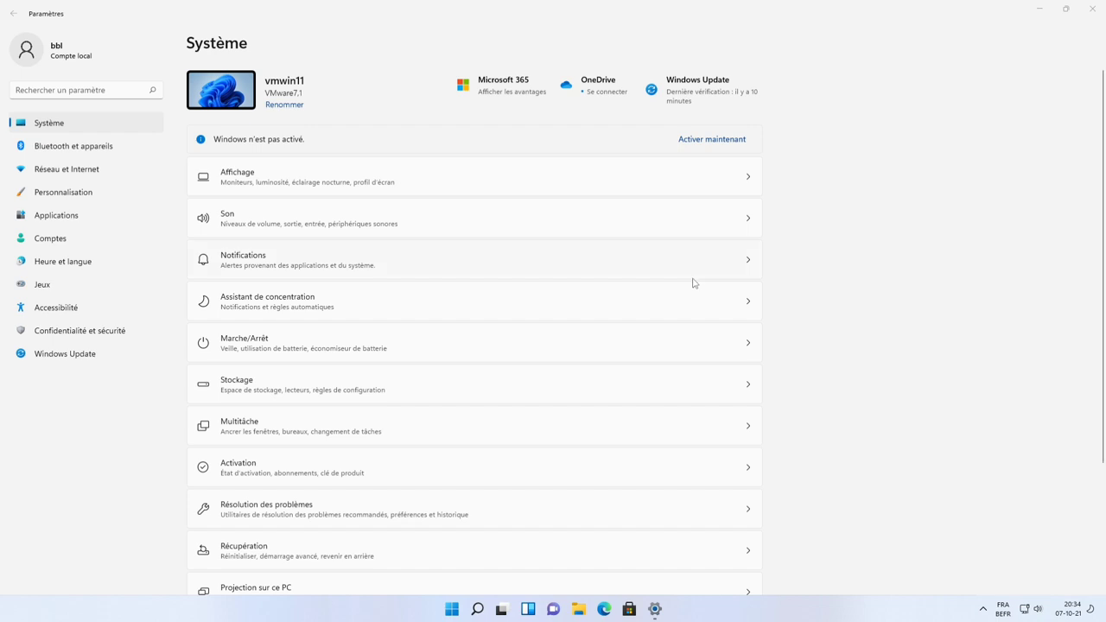
- Apply the Éclat theme to the Windows guest and open the Arrière-plan settings from Thèmes
{"action": "left_click", "coordinate": [79, 198]}
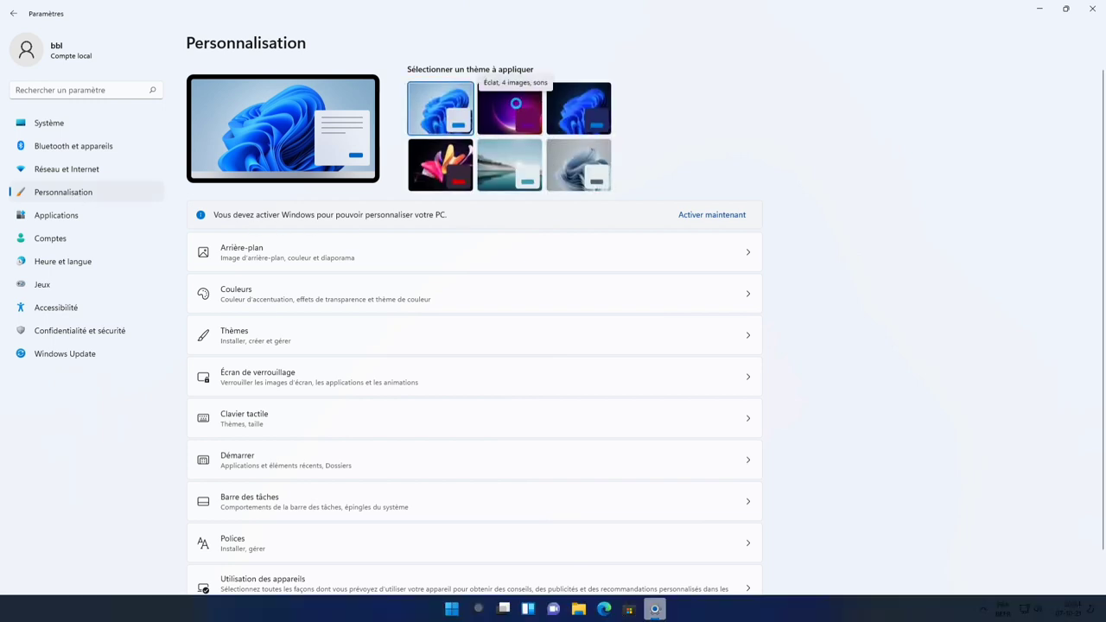
{"action": "left_click", "coordinate": [517, 108]}
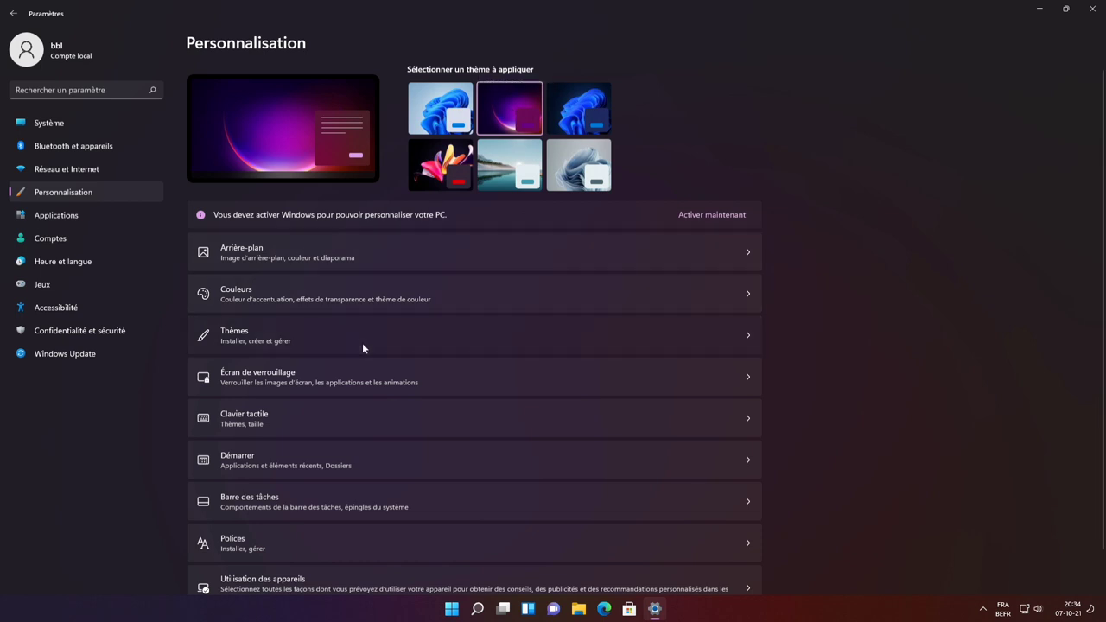
{"action": "left_click", "coordinate": [363, 344]}
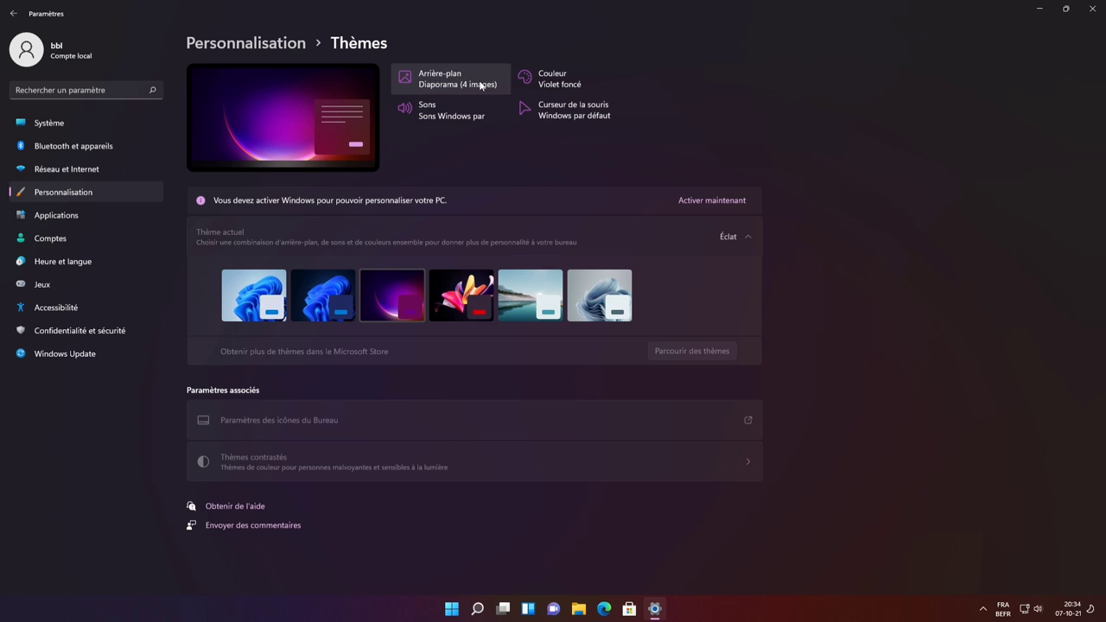
{"action": "left_click", "coordinate": [481, 84]}
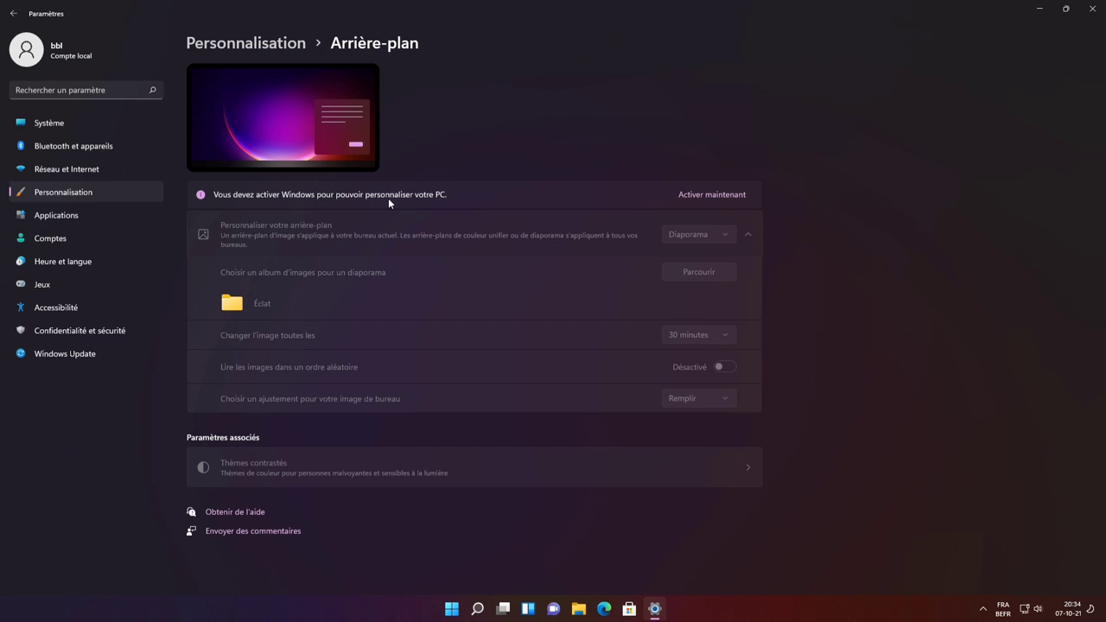
- Return Paramètres to the Système page, restore its window to a smaller size and move it towards the middle of the desktop
{"action": "left_click", "coordinate": [69, 123]}
{"action": "left_click", "coordinate": [1065, 11]}
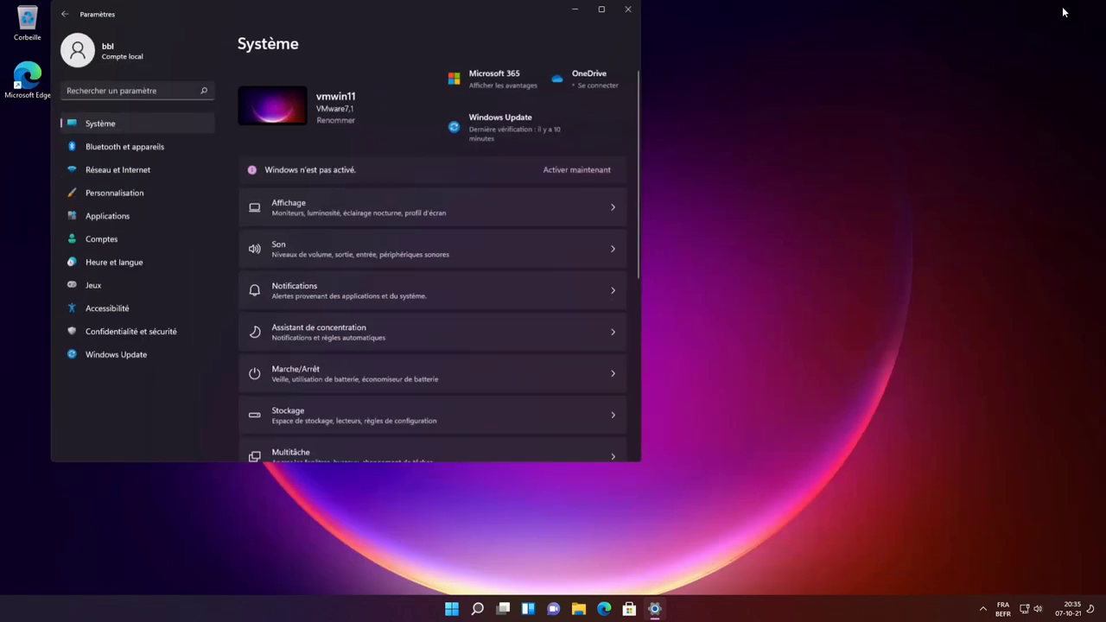
{"action": "left_click_drag", "start_coordinate": [513, 19], "coordinate": [691, 63]}
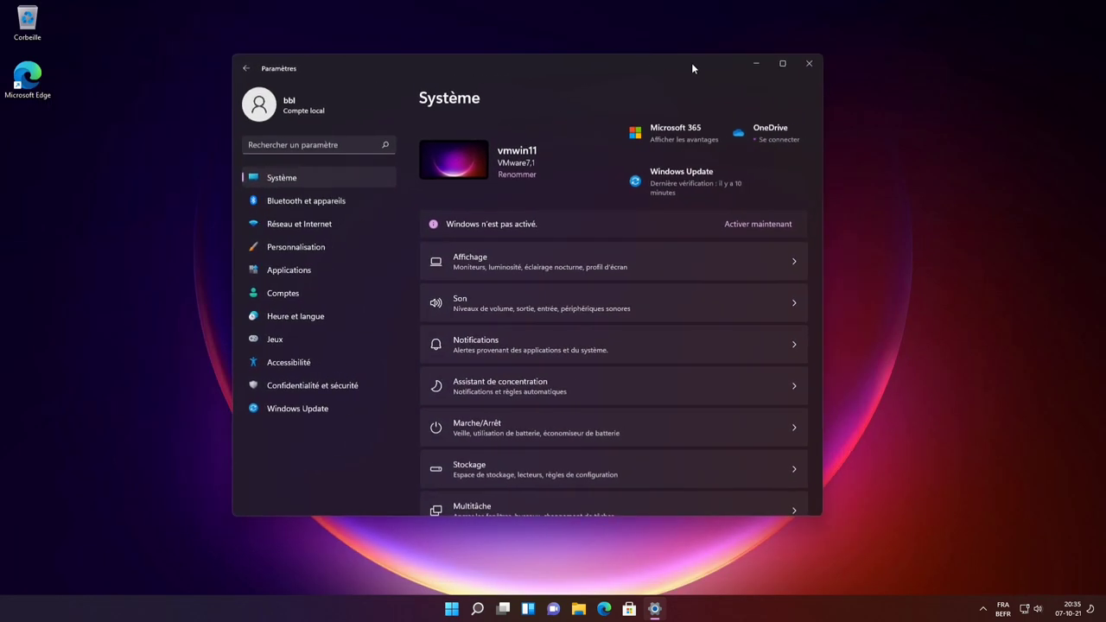
- Examine the guest's Start menu, search pane and task view in turn, closing each one
{"action": "left_click", "coordinate": [453, 609]}
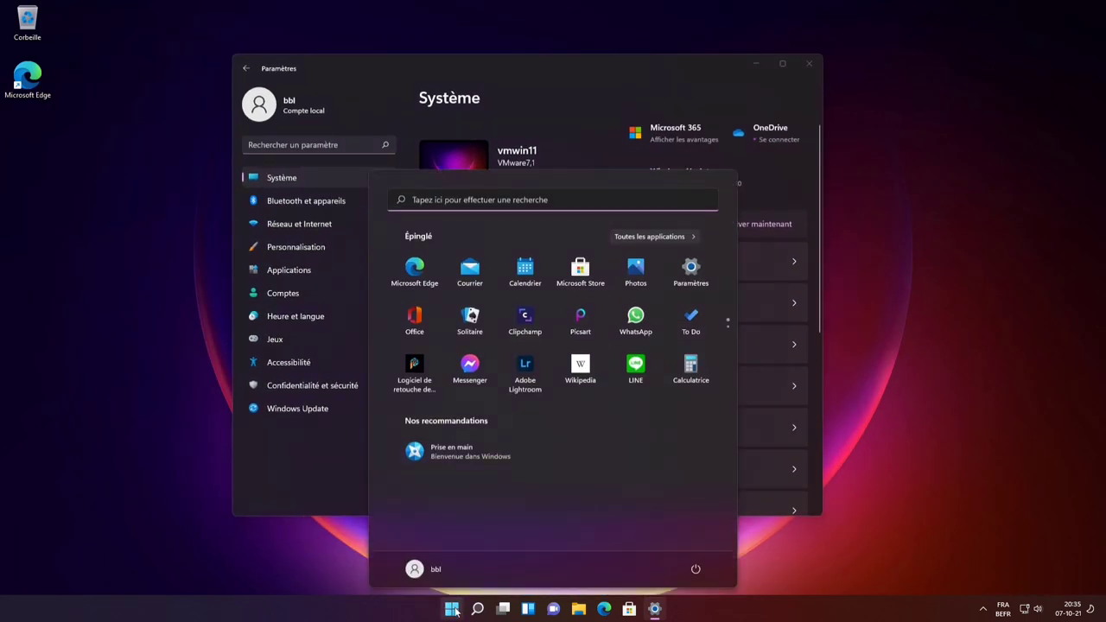
{"action": "left_click", "coordinate": [453, 610]}
{"action": "left_click", "coordinate": [478, 612]}
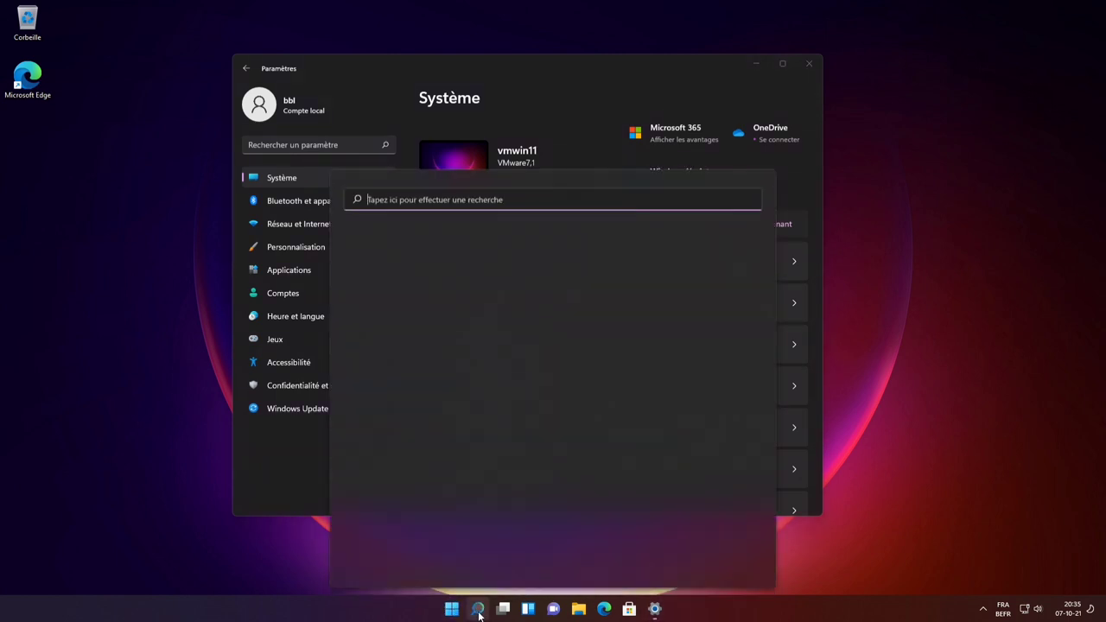
{"action": "left_click", "coordinate": [479, 612]}
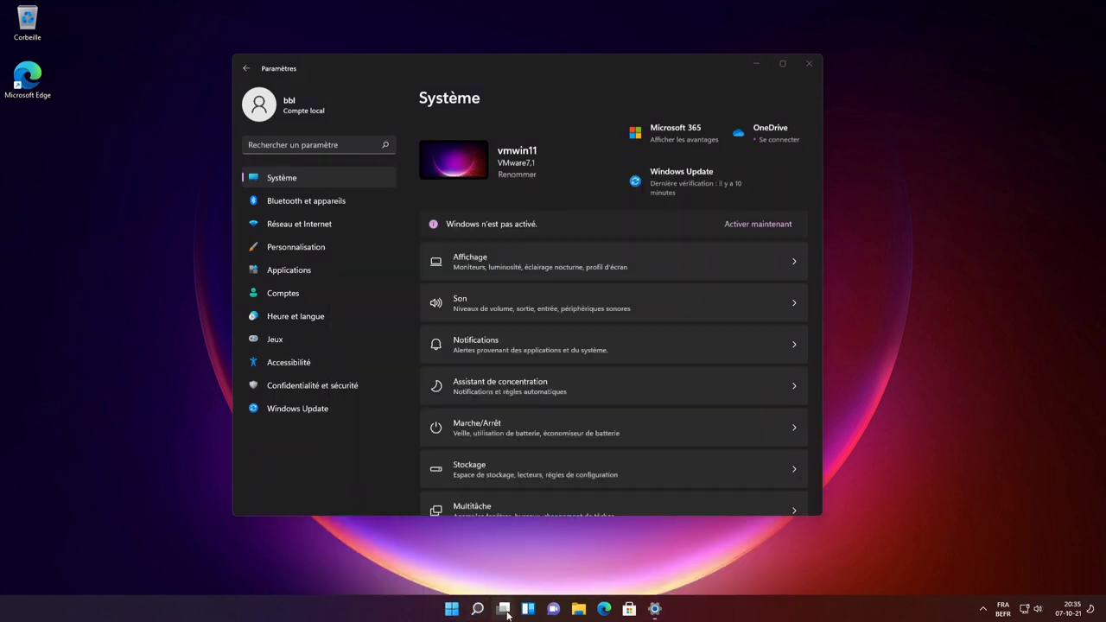
{"action": "left_click", "coordinate": [506, 610]}
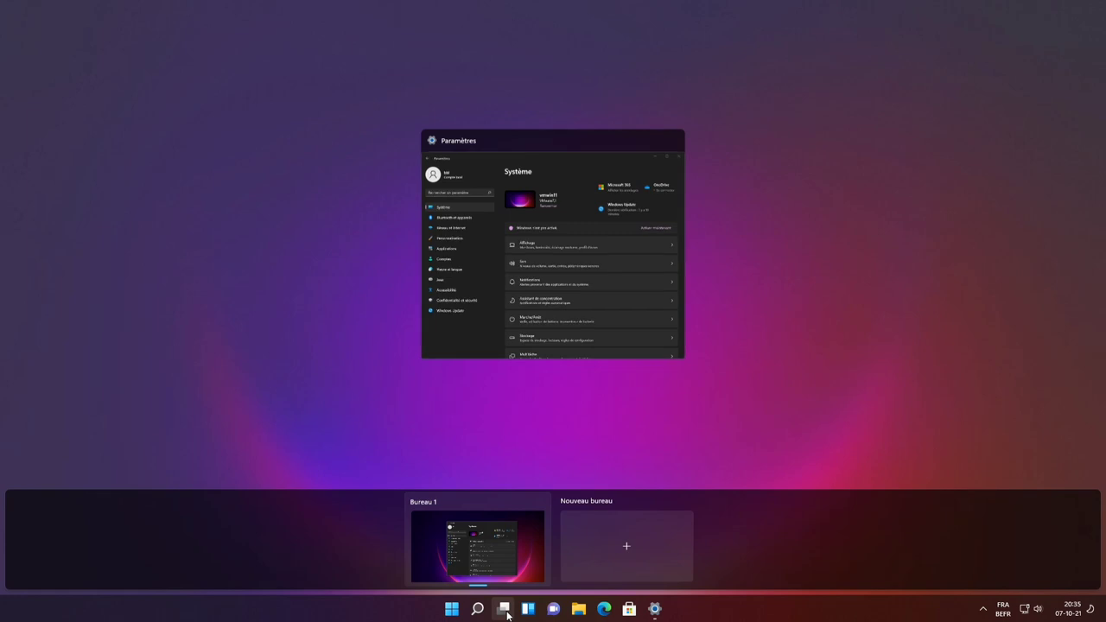
{"action": "left_click", "coordinate": [505, 610]}
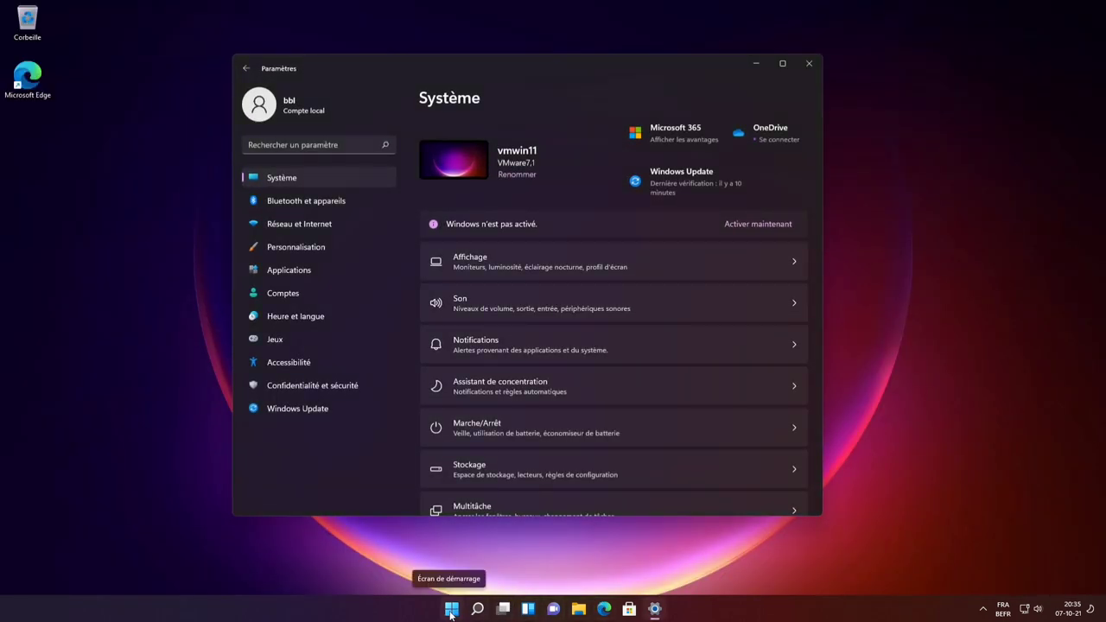
- Open Gestionnaire des tâches in the guest with full details and display the processor performance graph
{"action": "right_click", "coordinate": [451, 610]}
{"action": "left_click", "coordinate": [439, 490]}
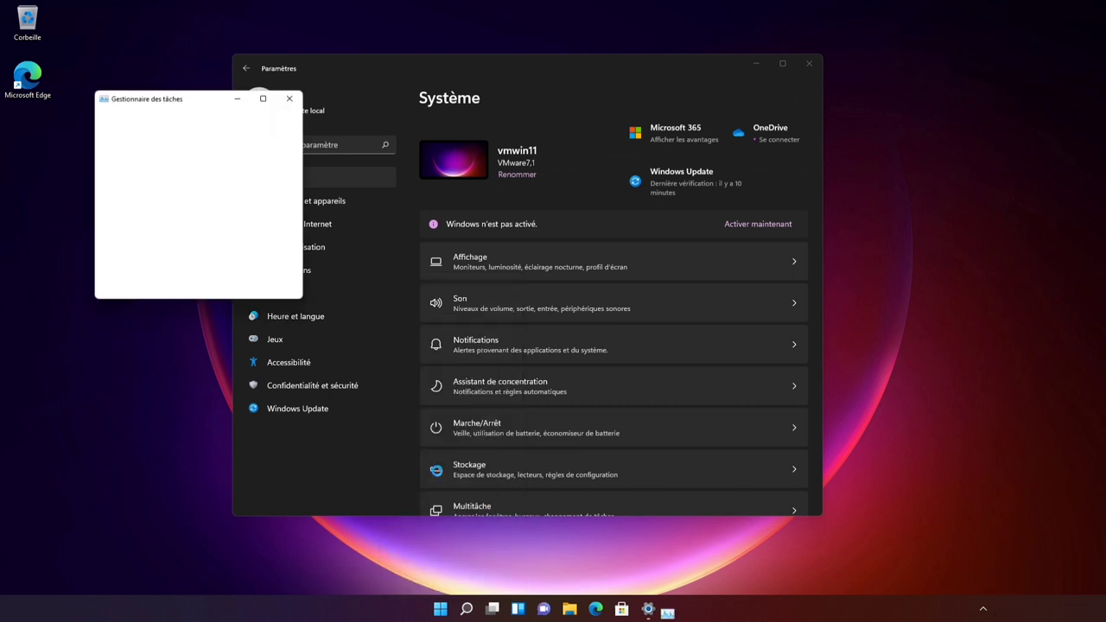
{"action": "left_click", "coordinate": [104, 286]}
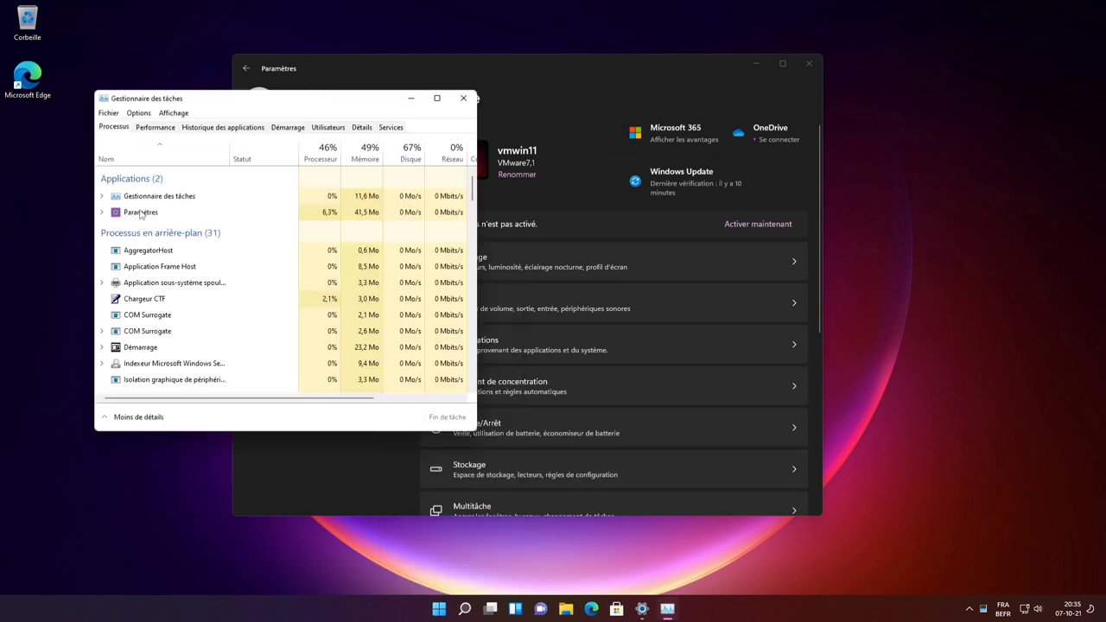
{"action": "left_click", "coordinate": [146, 128]}
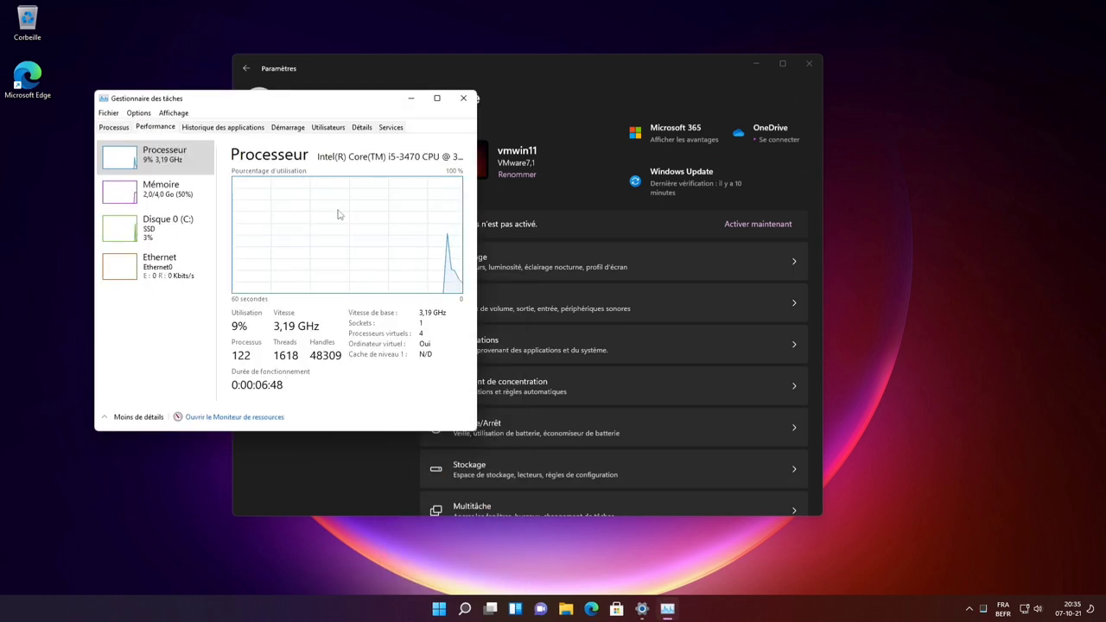
- Split the processor graph by logical processor, enable Afficher les temps du noyau, and reposition the Gestionnaire des tâches window
{"action": "right_click", "coordinate": [339, 213]}
{"action": "mouse_move", "coordinate": [502, 218]}
{"action": "left_click", "coordinate": [606, 232]}
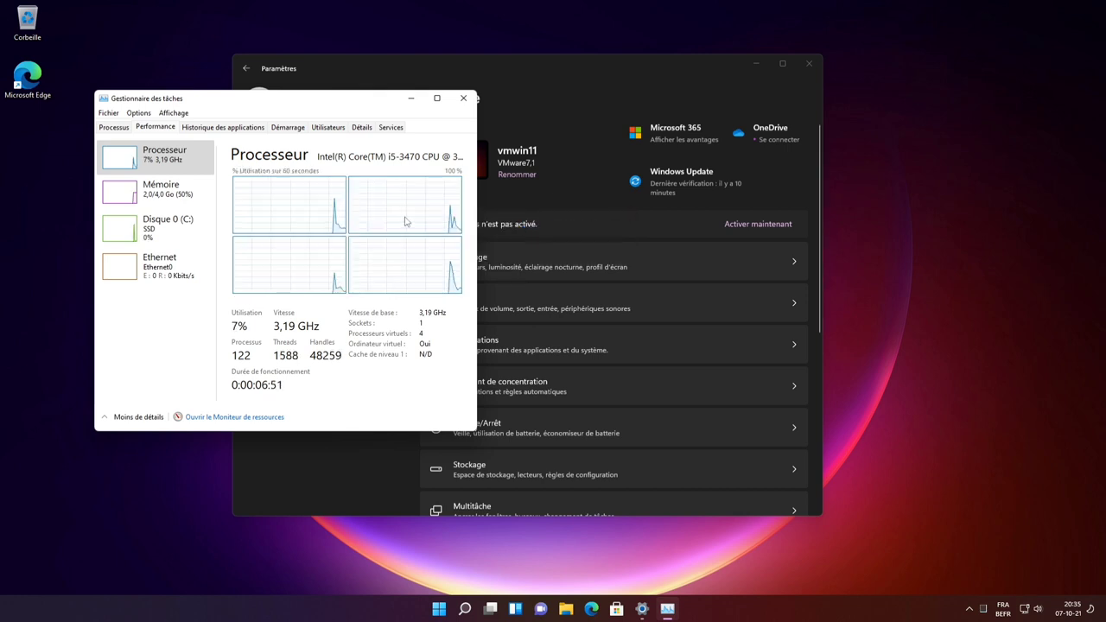
{"action": "right_click", "coordinate": [403, 217]}
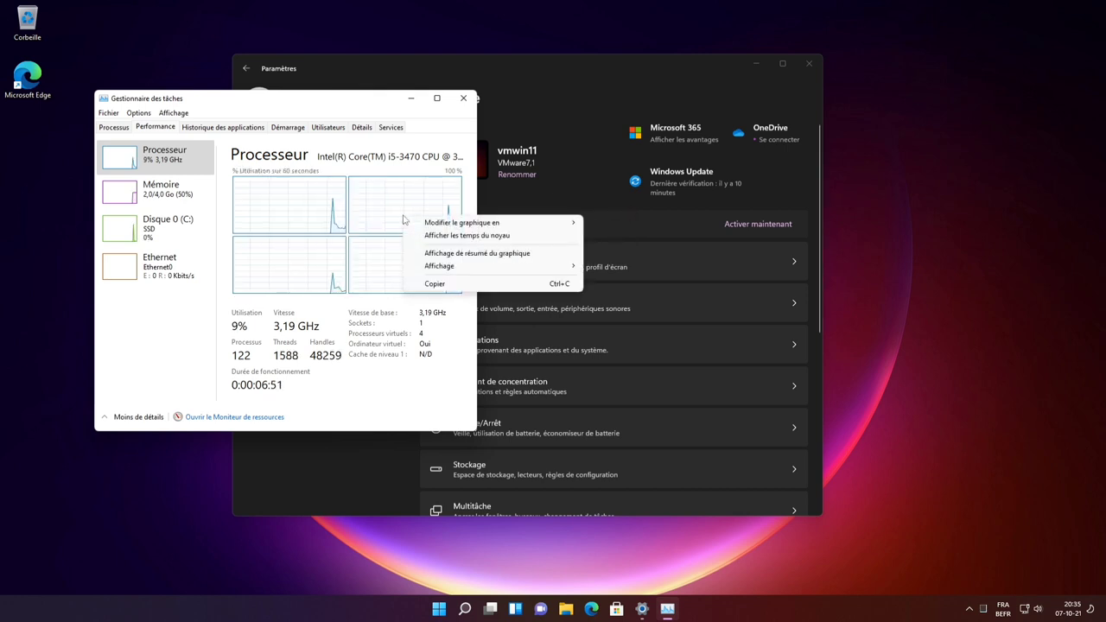
{"action": "left_click", "coordinate": [450, 236]}
{"action": "mouse_move", "coordinate": [349, 105]}
{"action": "left_mouse_down"}
{"action": "mouse_move", "coordinate": [357, 177]}
{"action": "mouse_move", "coordinate": [300, 218]}
{"action": "left_mouse_up"}
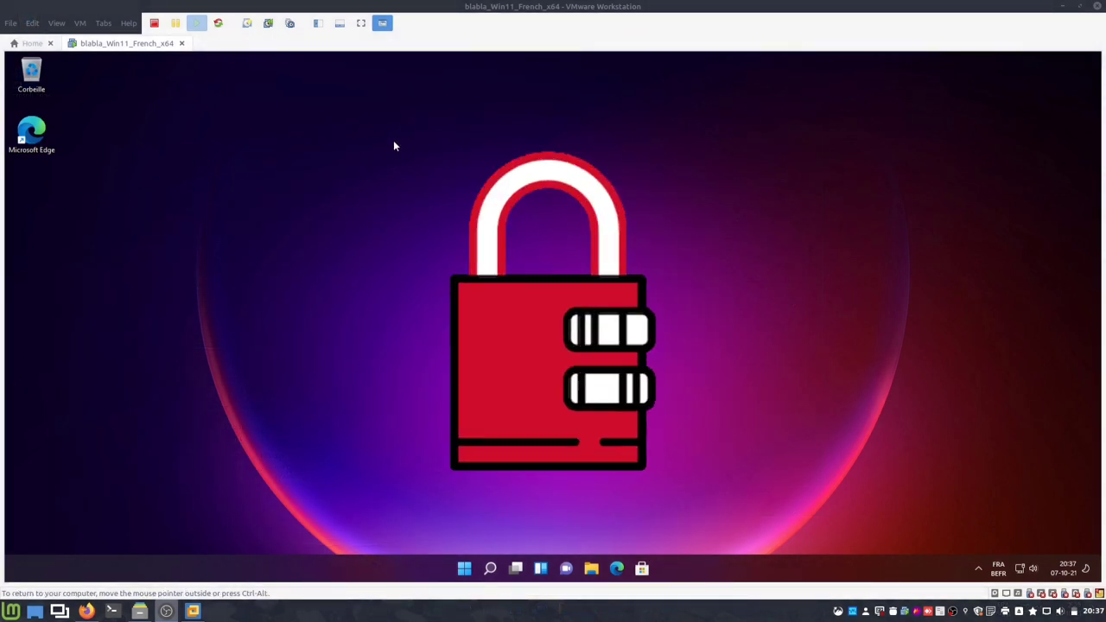
- Show the virtual machine library in VMware Workstation and close the blabla_Win11_French_x64 virtual machine's view
{"action": "left_click", "coordinate": [318, 25]}
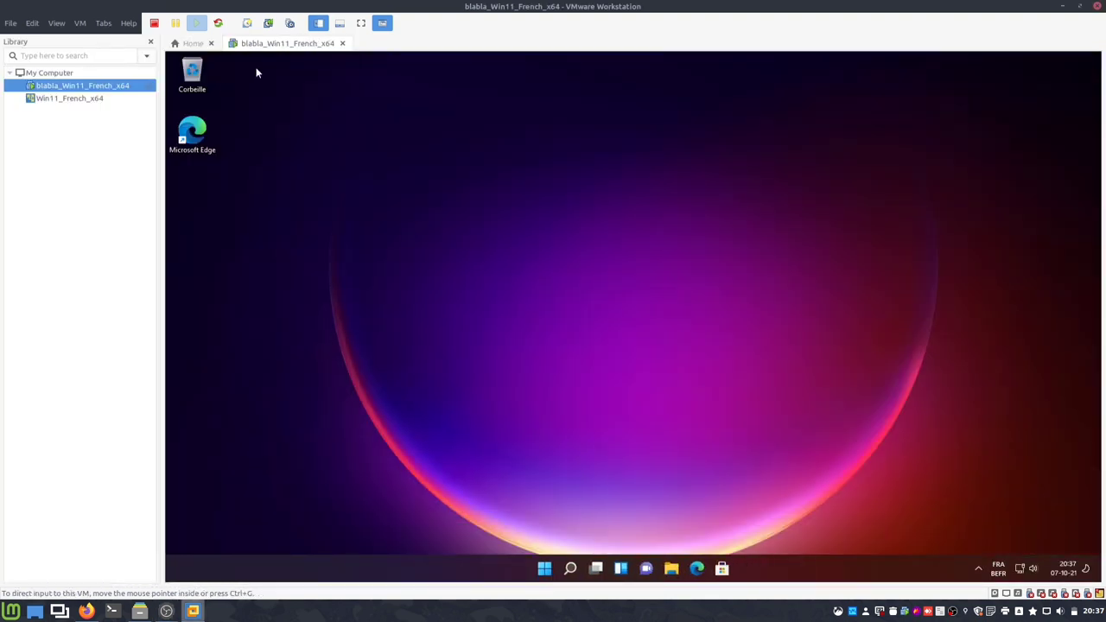
{"action": "left_click", "coordinate": [343, 43]}
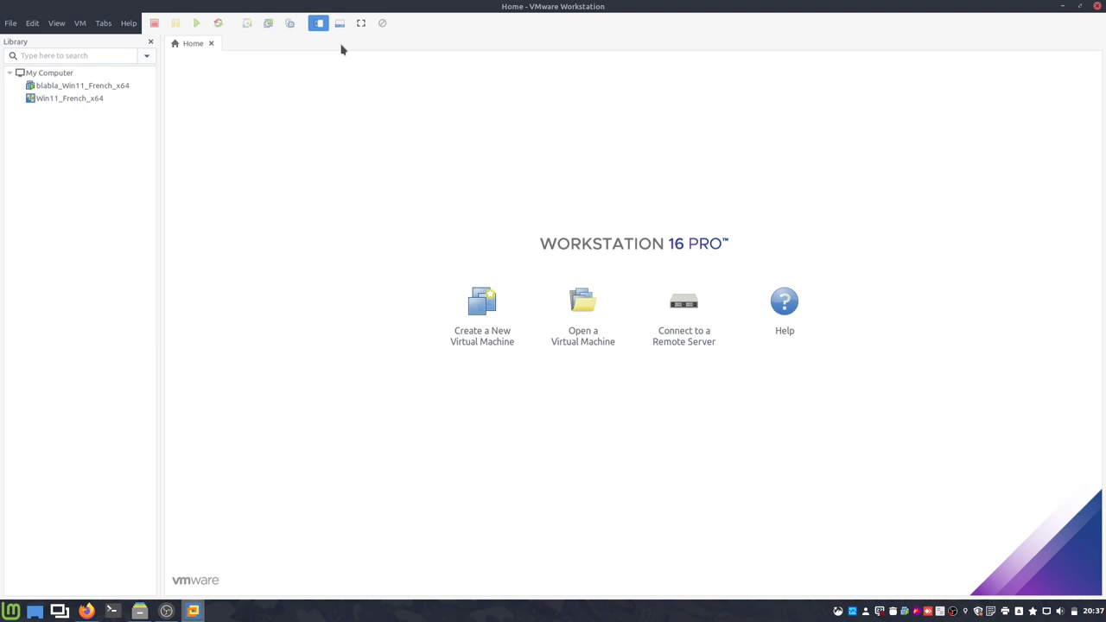
- Reopen blabla_Win11_French_x64 from the library and unlock it by entering its encryption password
{"action": "left_click", "coordinate": [82, 87]}
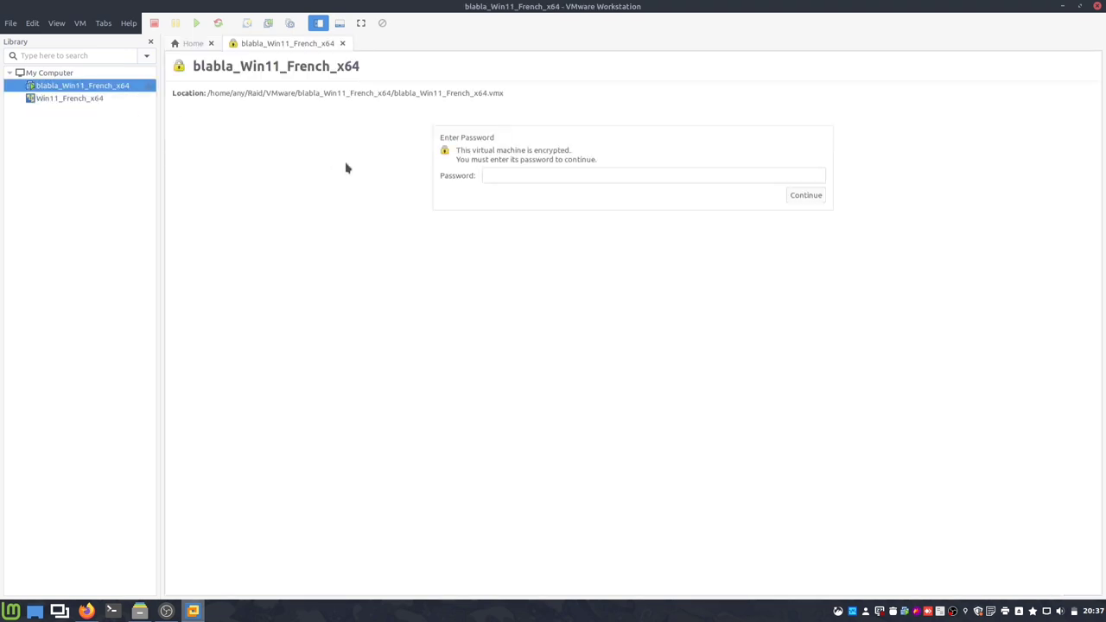
{"action": "left_click", "coordinate": [492, 175]}
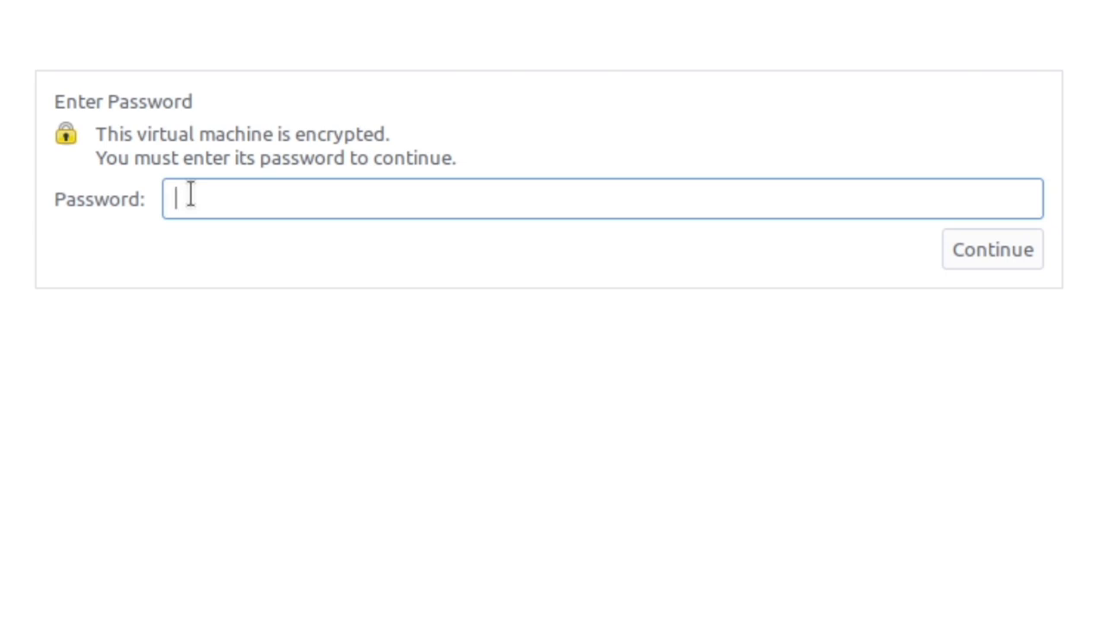
{"action": "type", "text": "••••"}
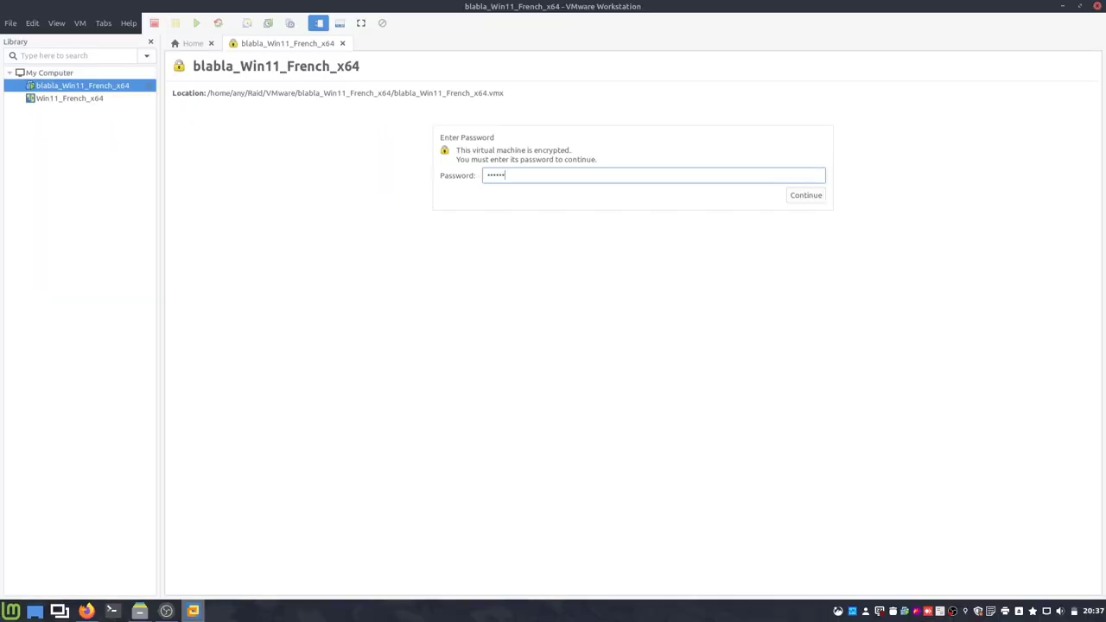
{"action": "key", "text": "Return"}
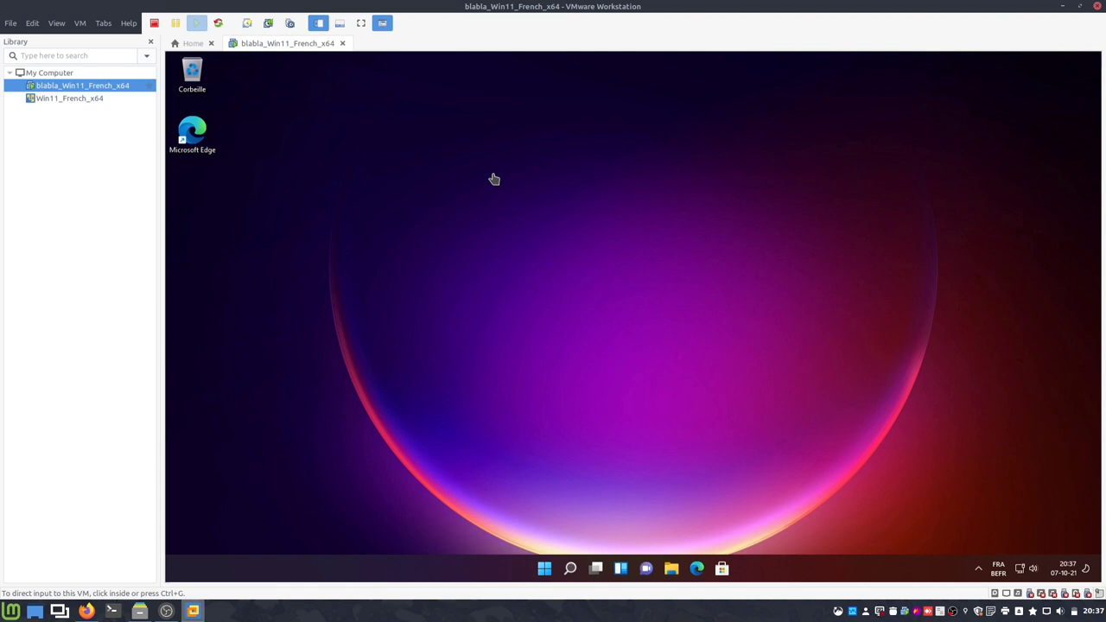